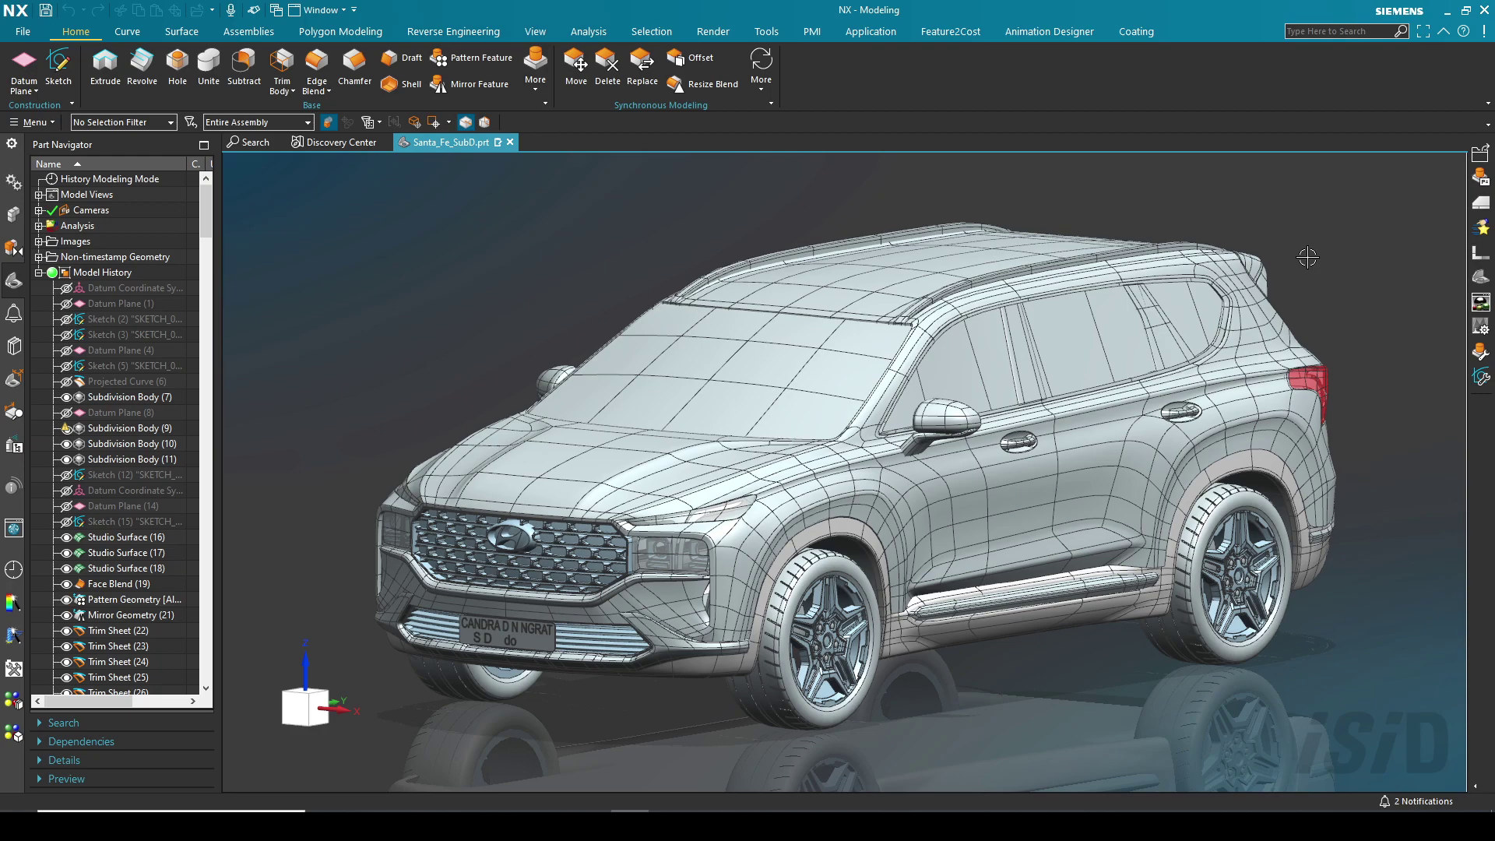
Inspect the car by turning it about the vertical Z axis and highlighting Subdivision Body (7) from the model history
left_click(306, 666)
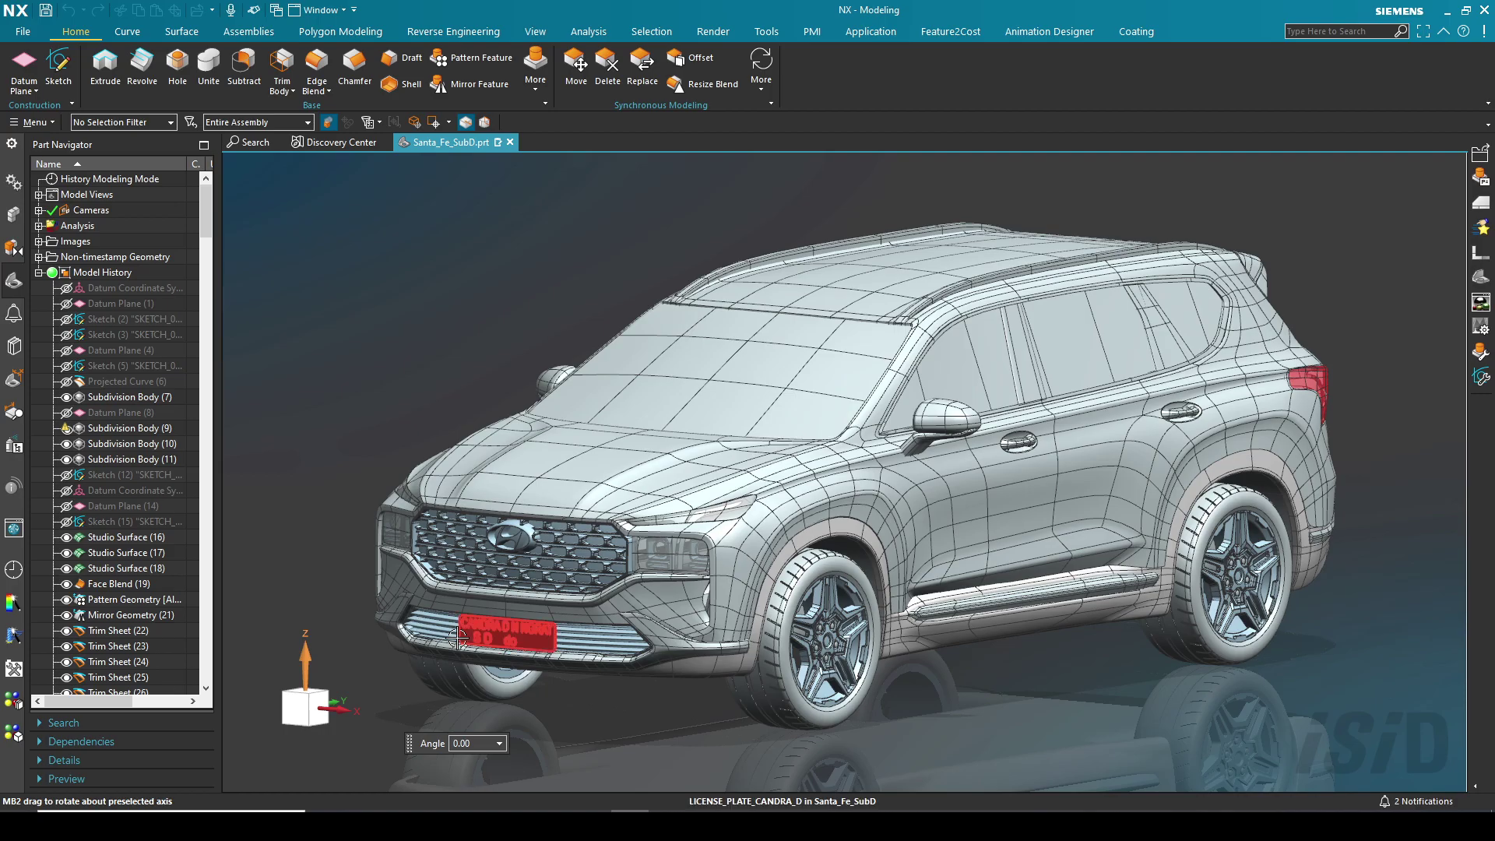
middle_click_drag(1060, 634, 514, 631)
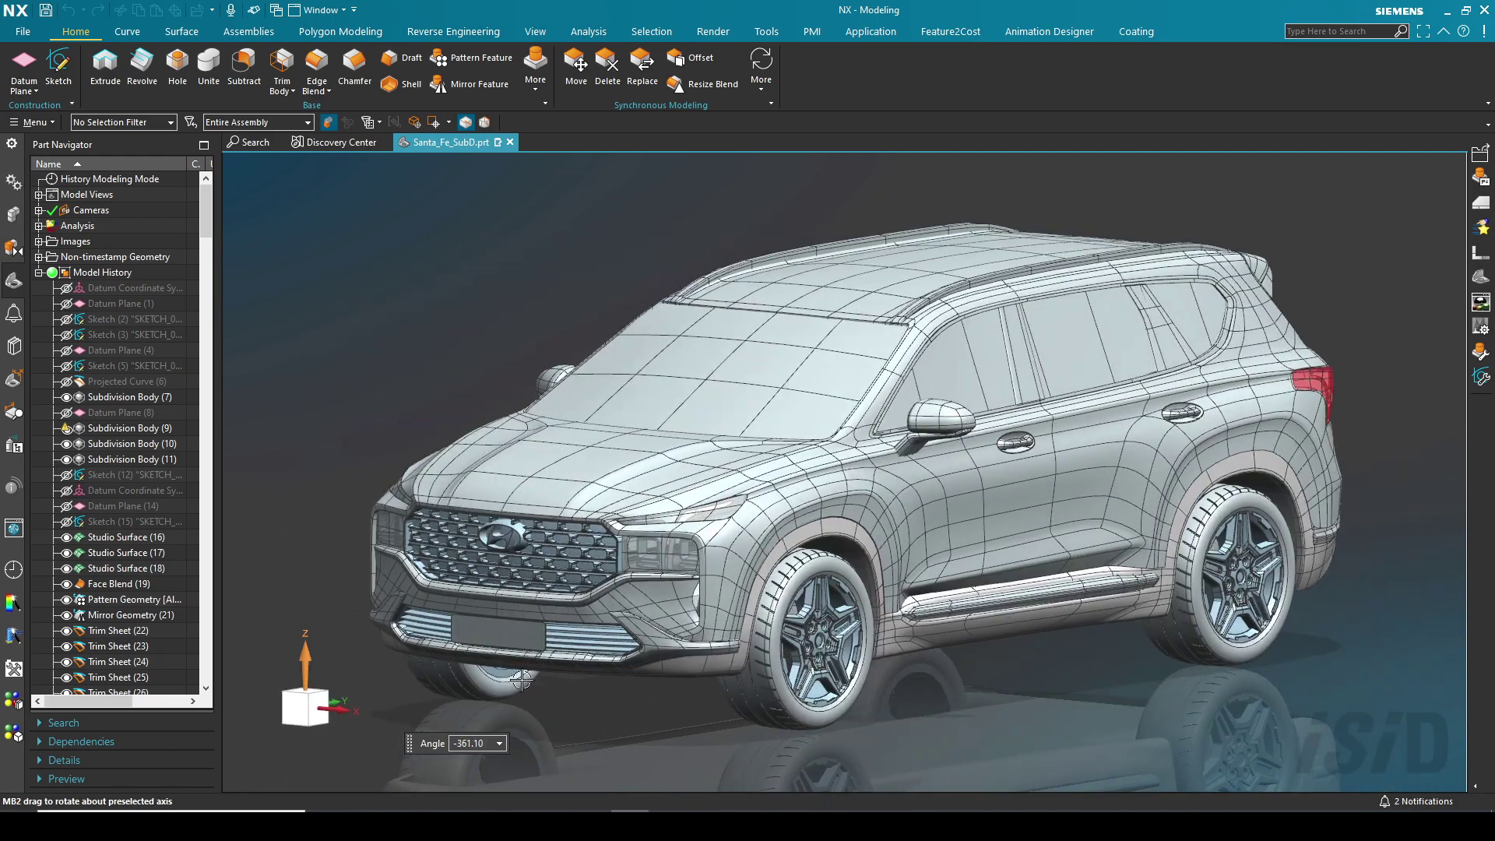
left_click(142, 398)
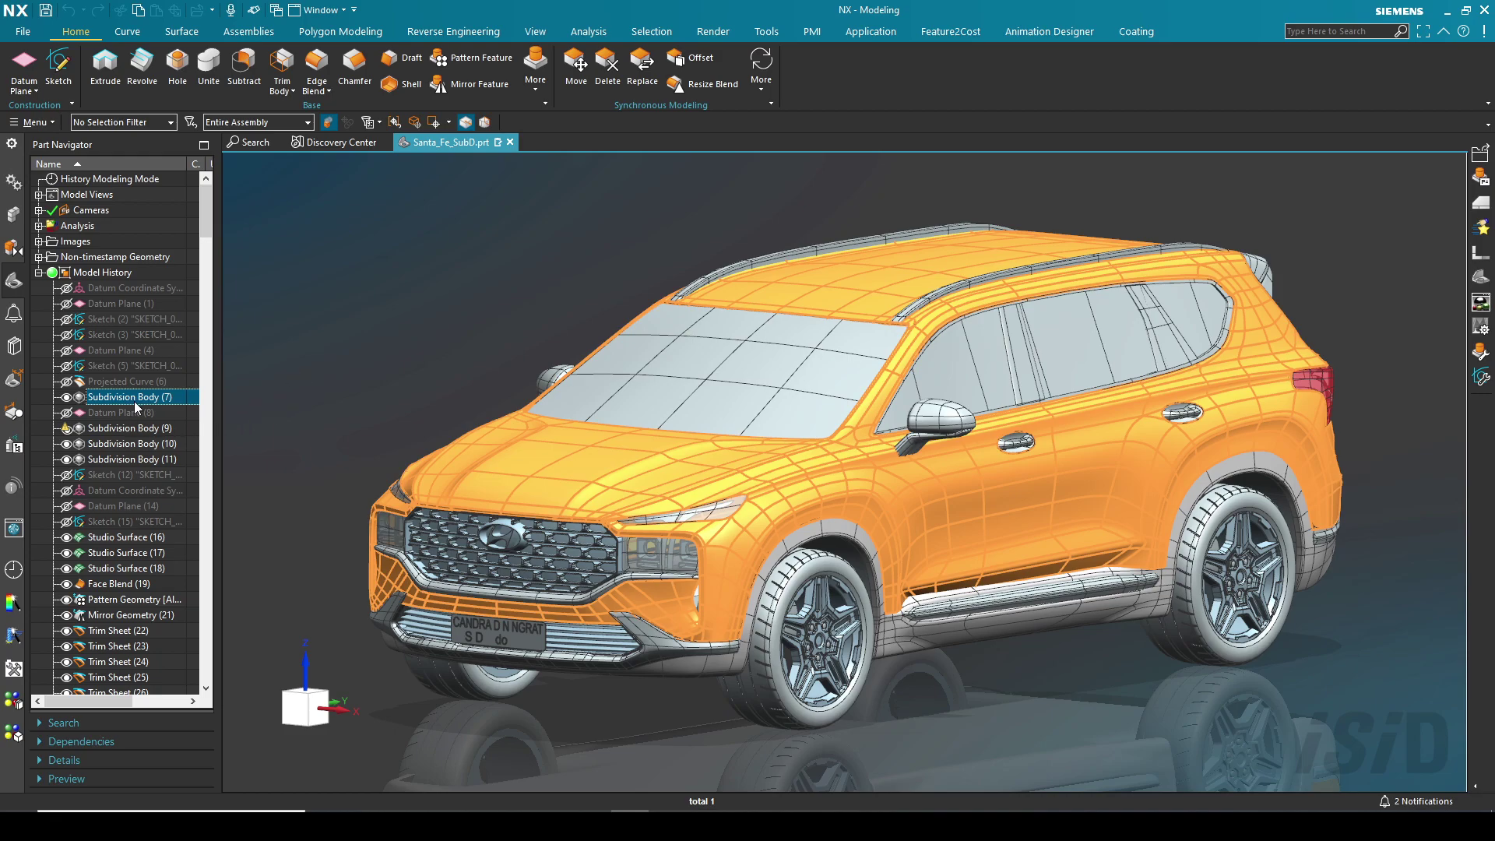
key("Escape")
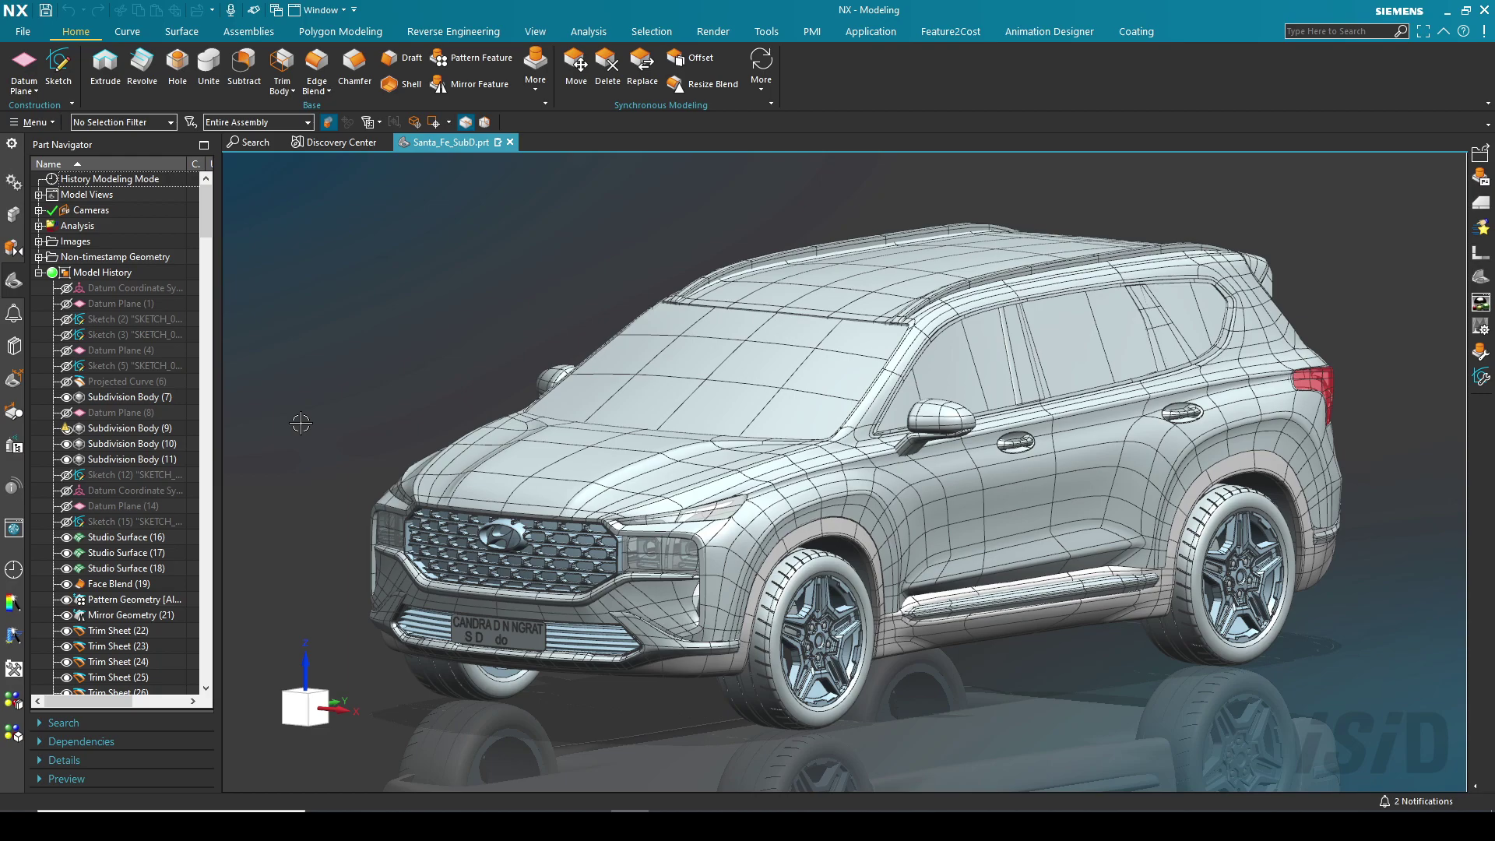
Switch the model view's rendering style to Studio so the assigned materials and lights are shown on the car
right_click(496, 258)
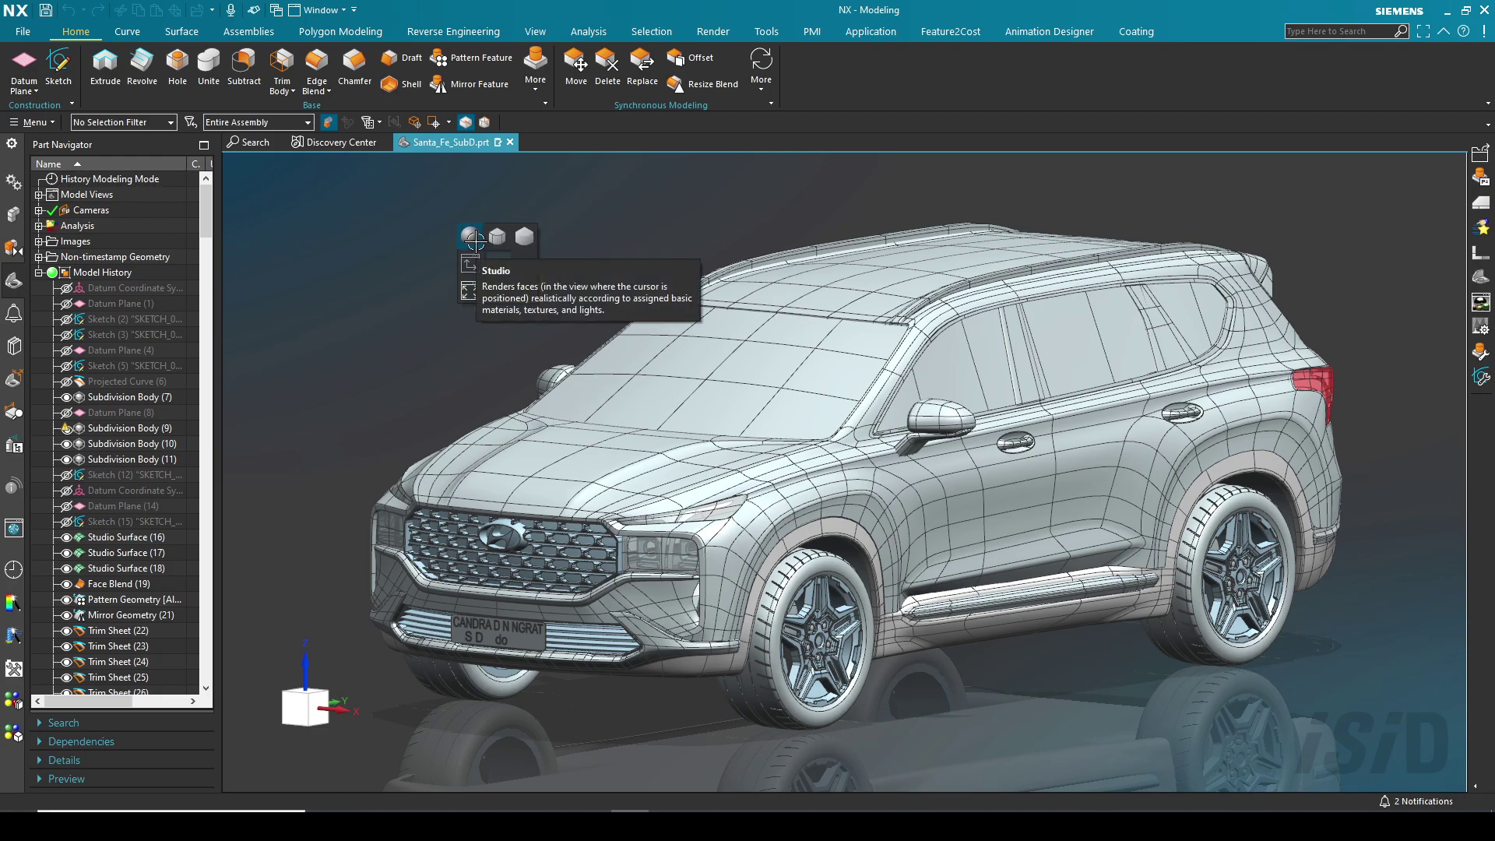
left_click(475, 241)
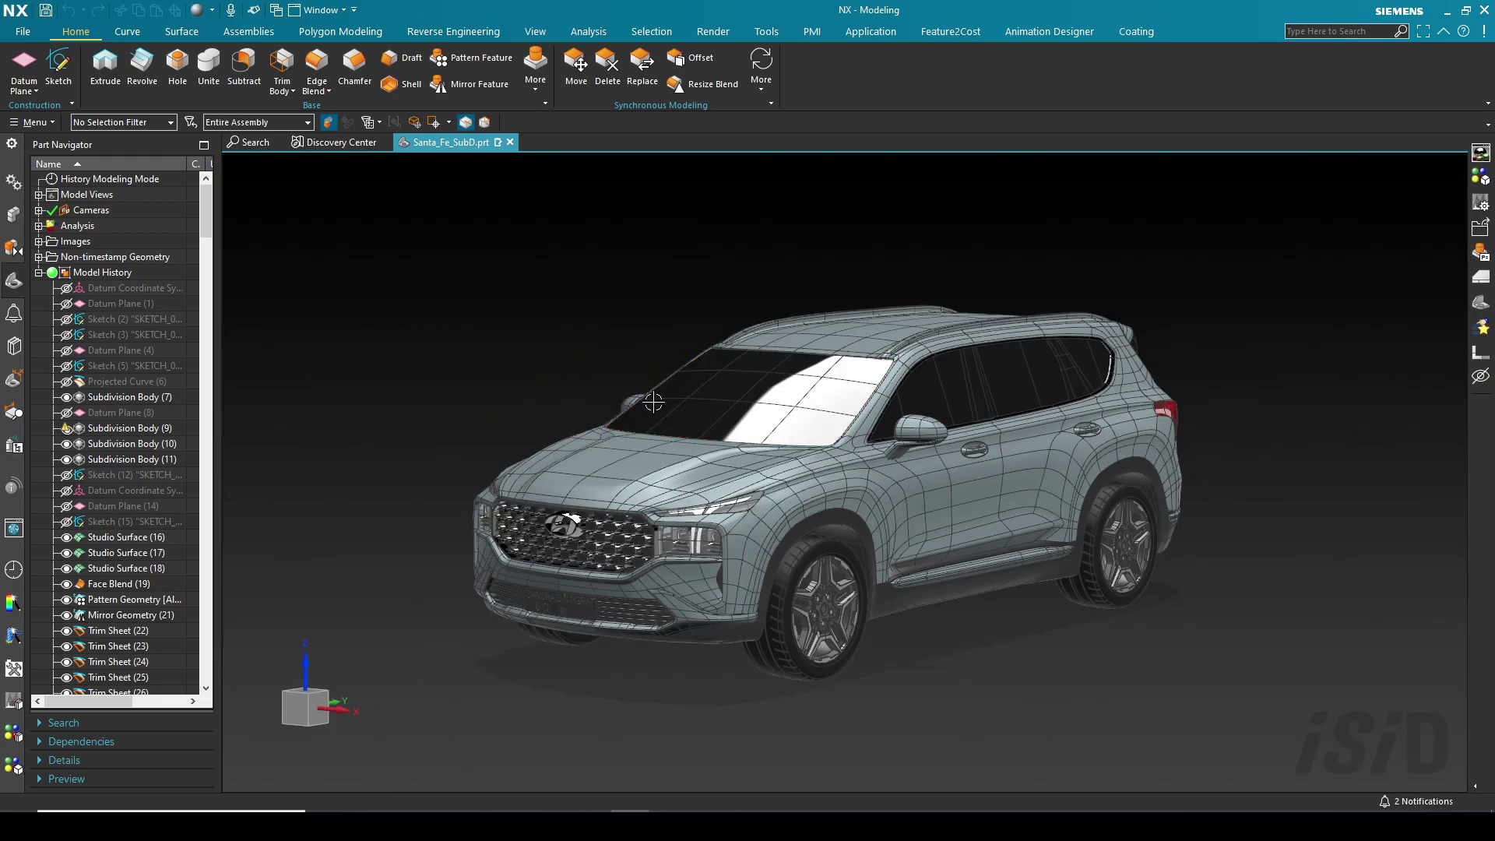
scroll(671, 379, "down", 2)
scroll(671, 379, "down", 1)
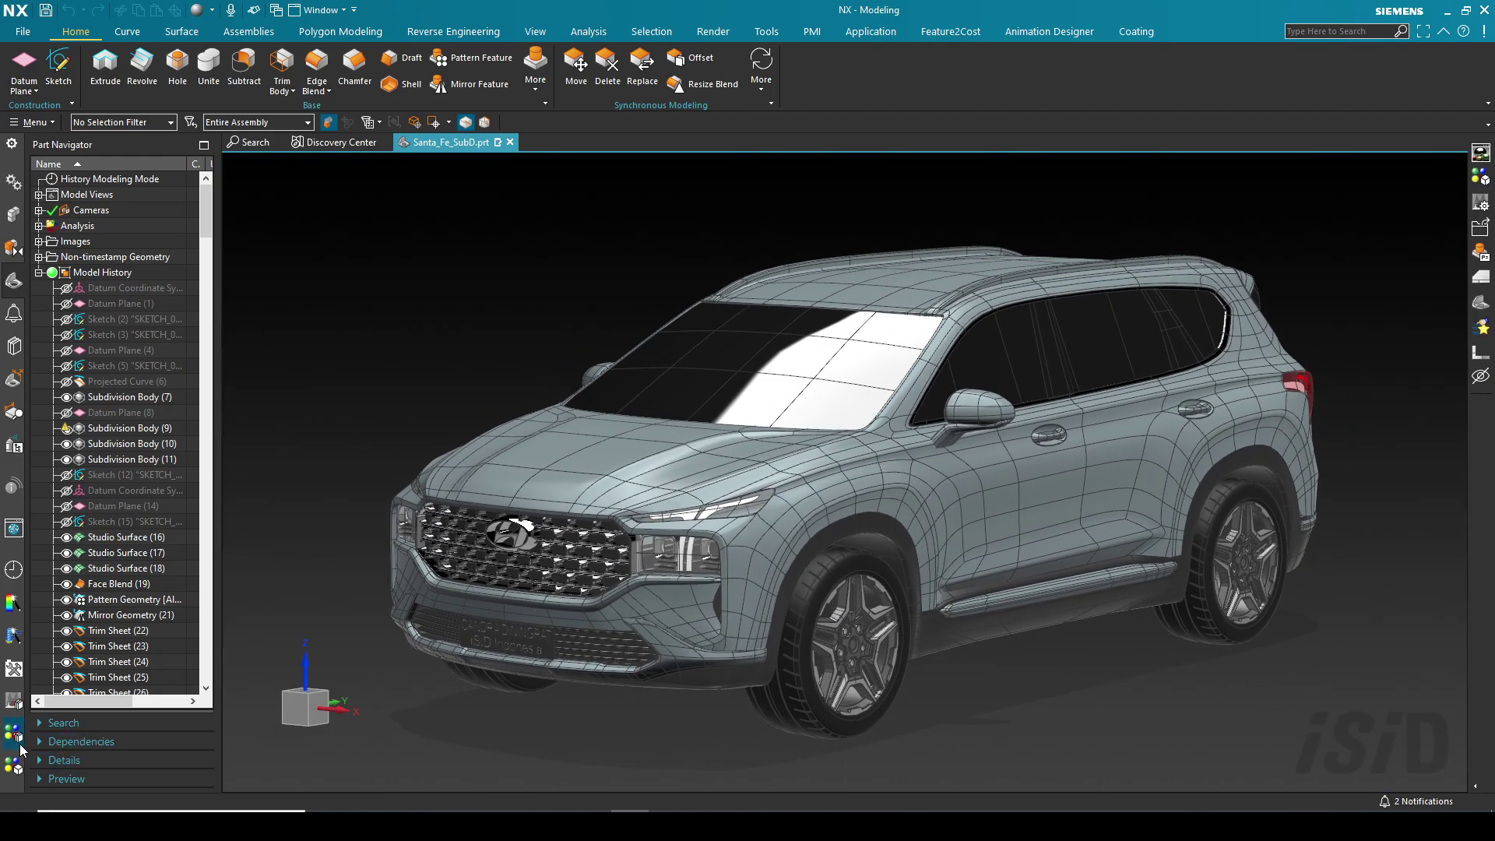
Show where the Area Light material is used on the car from the studio materials in the part
left_click(23, 768)
left_click(16, 768)
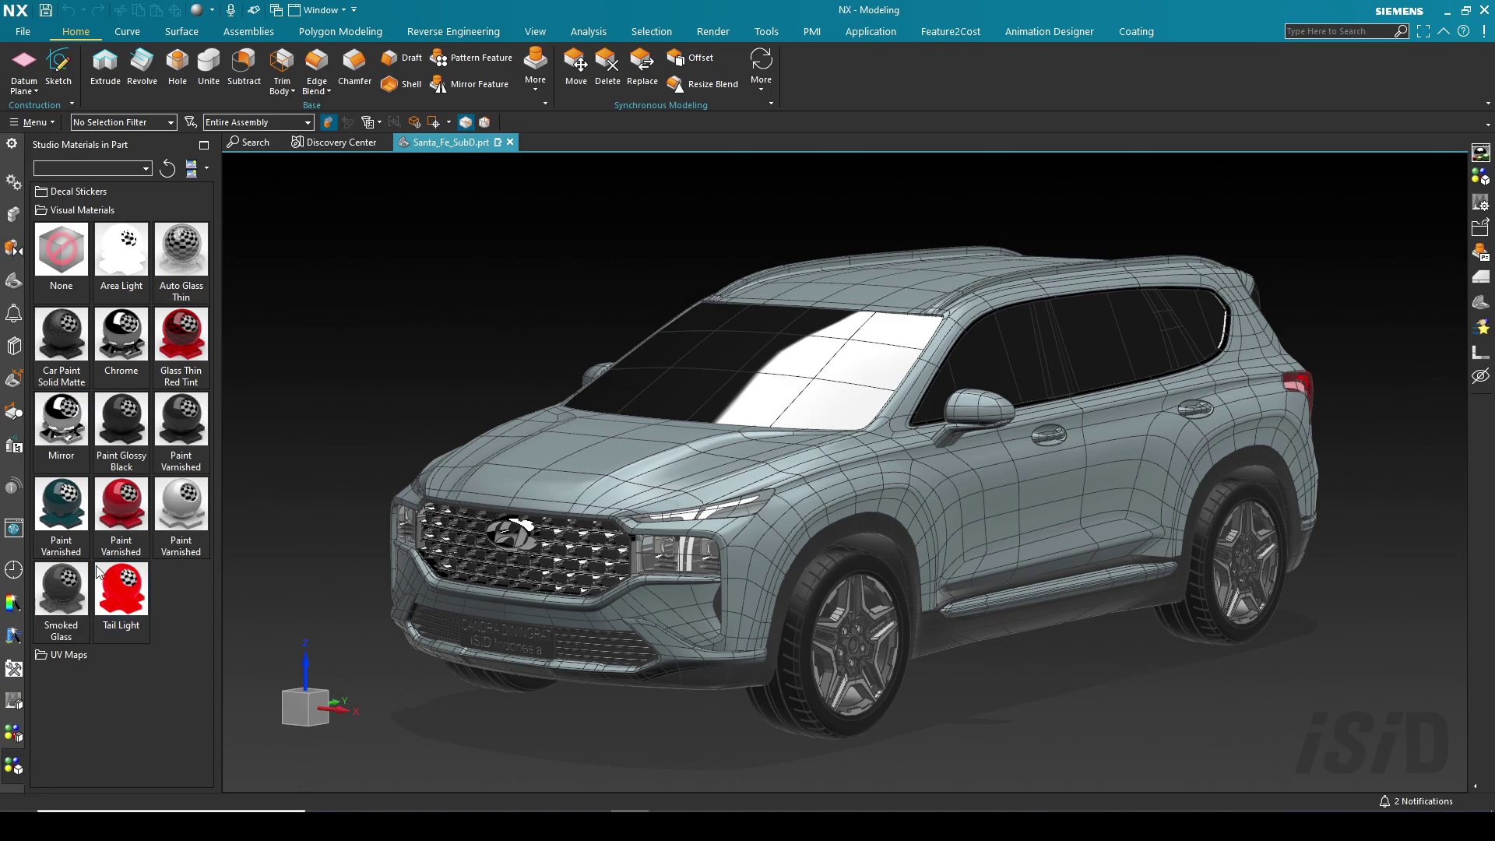
left_click(110, 414)
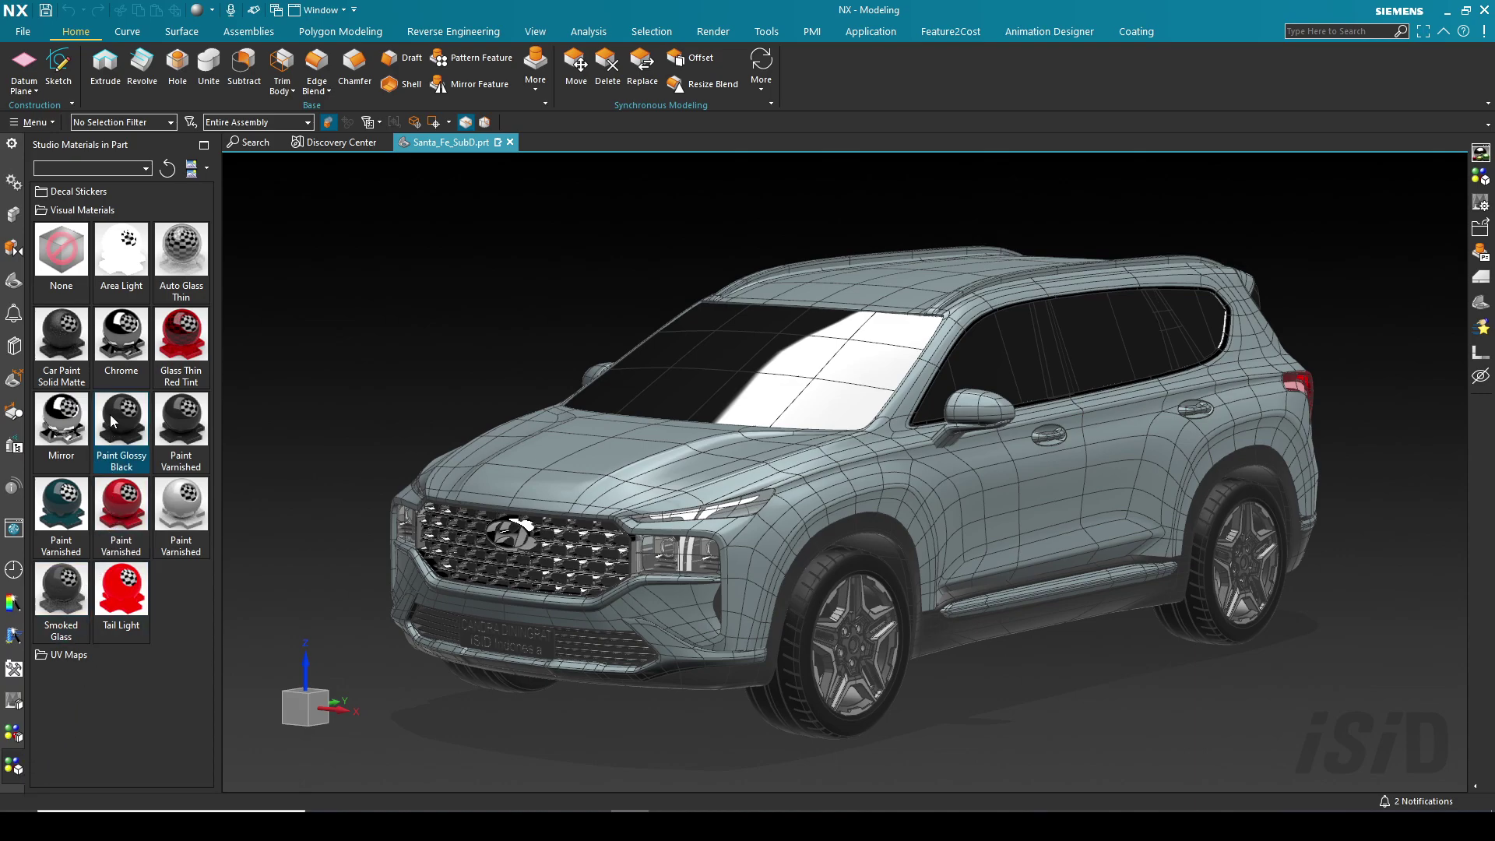
right_click(134, 248)
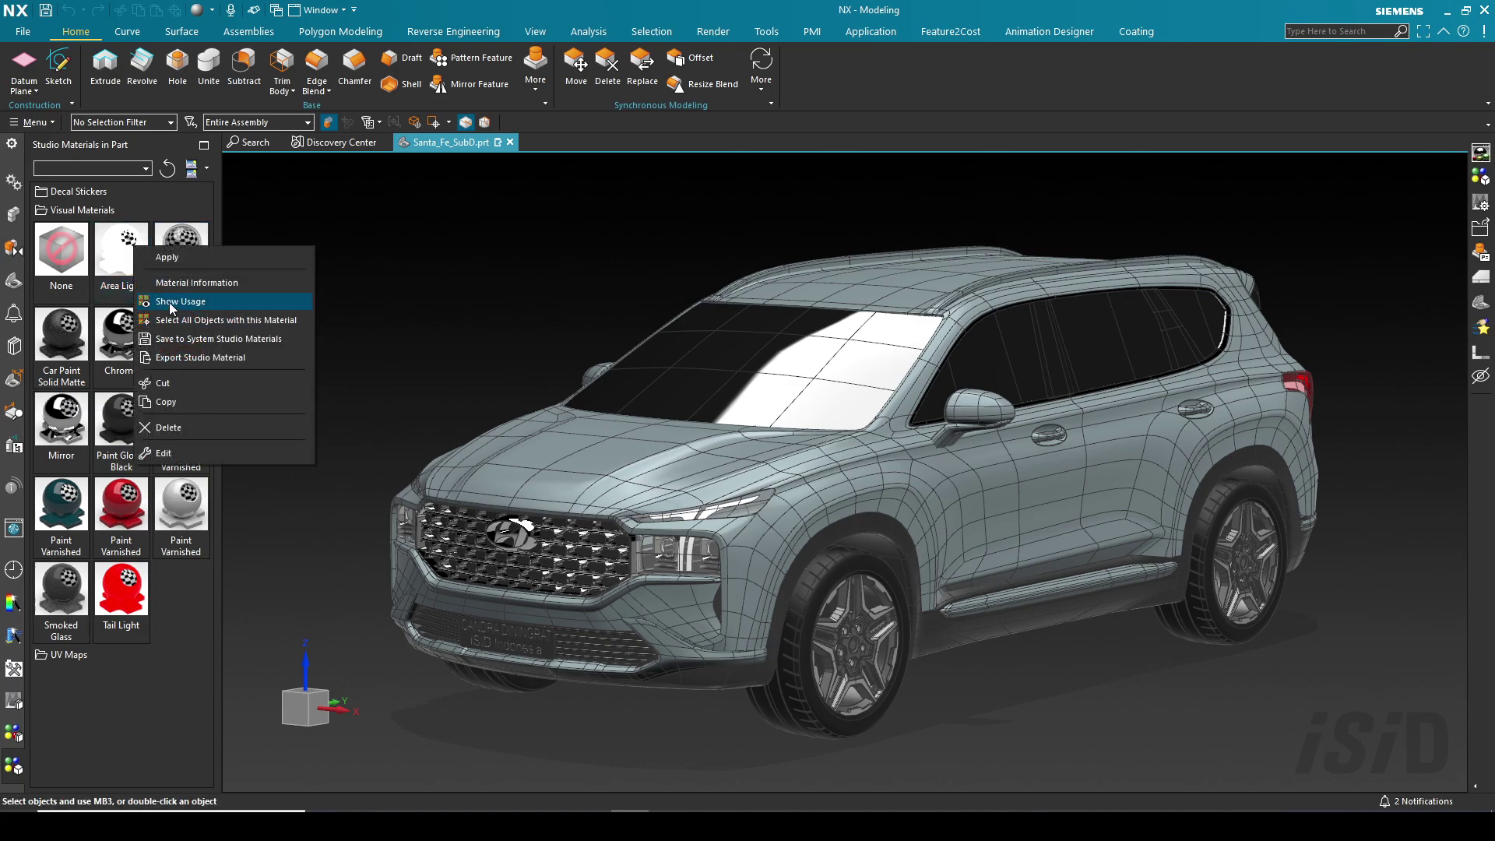
left_click(171, 301)
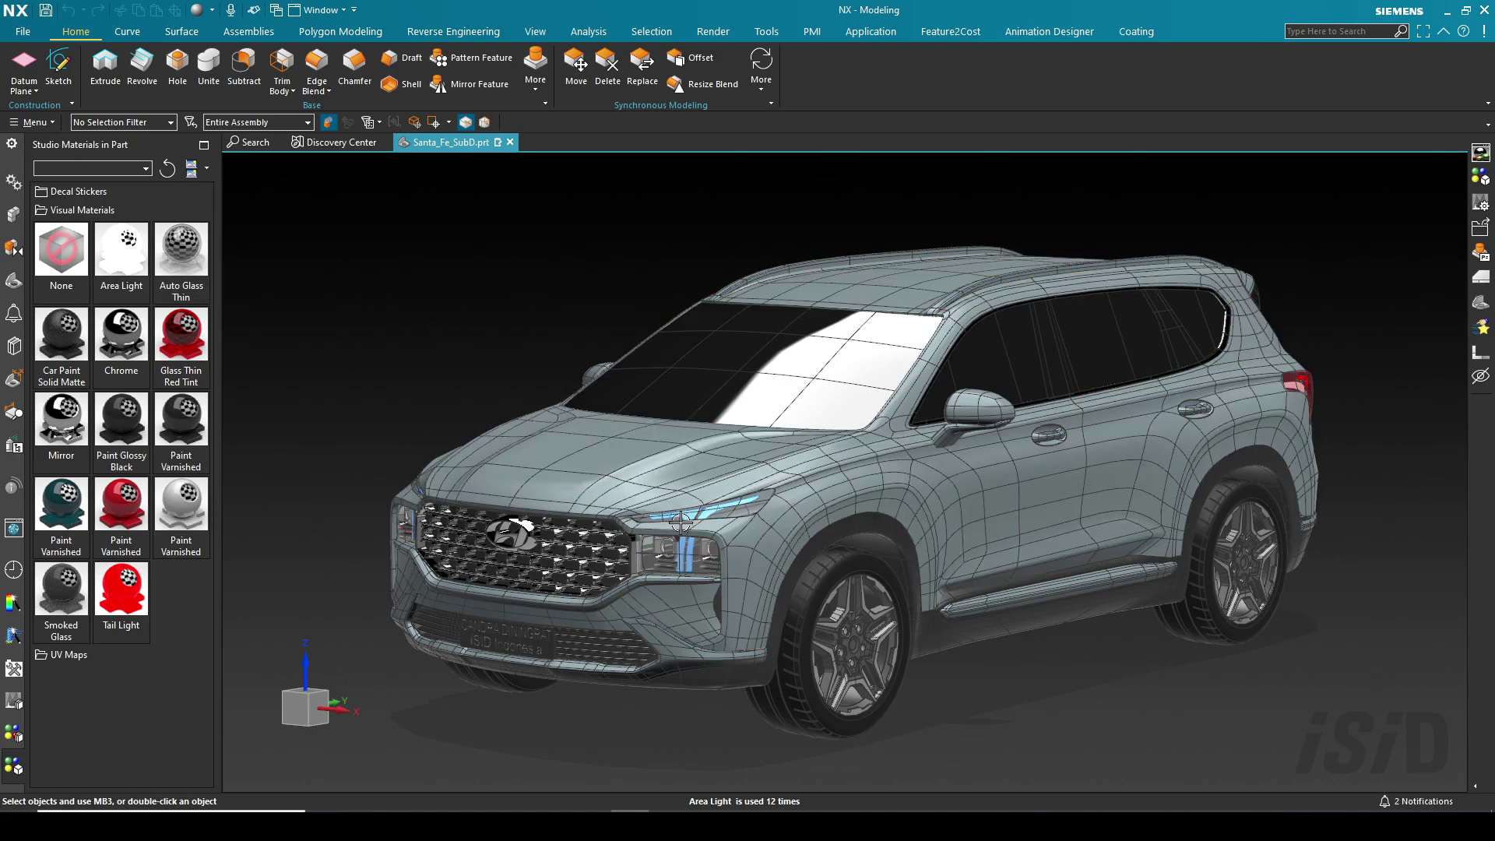
left_click_drag(182, 249, 564, 357)
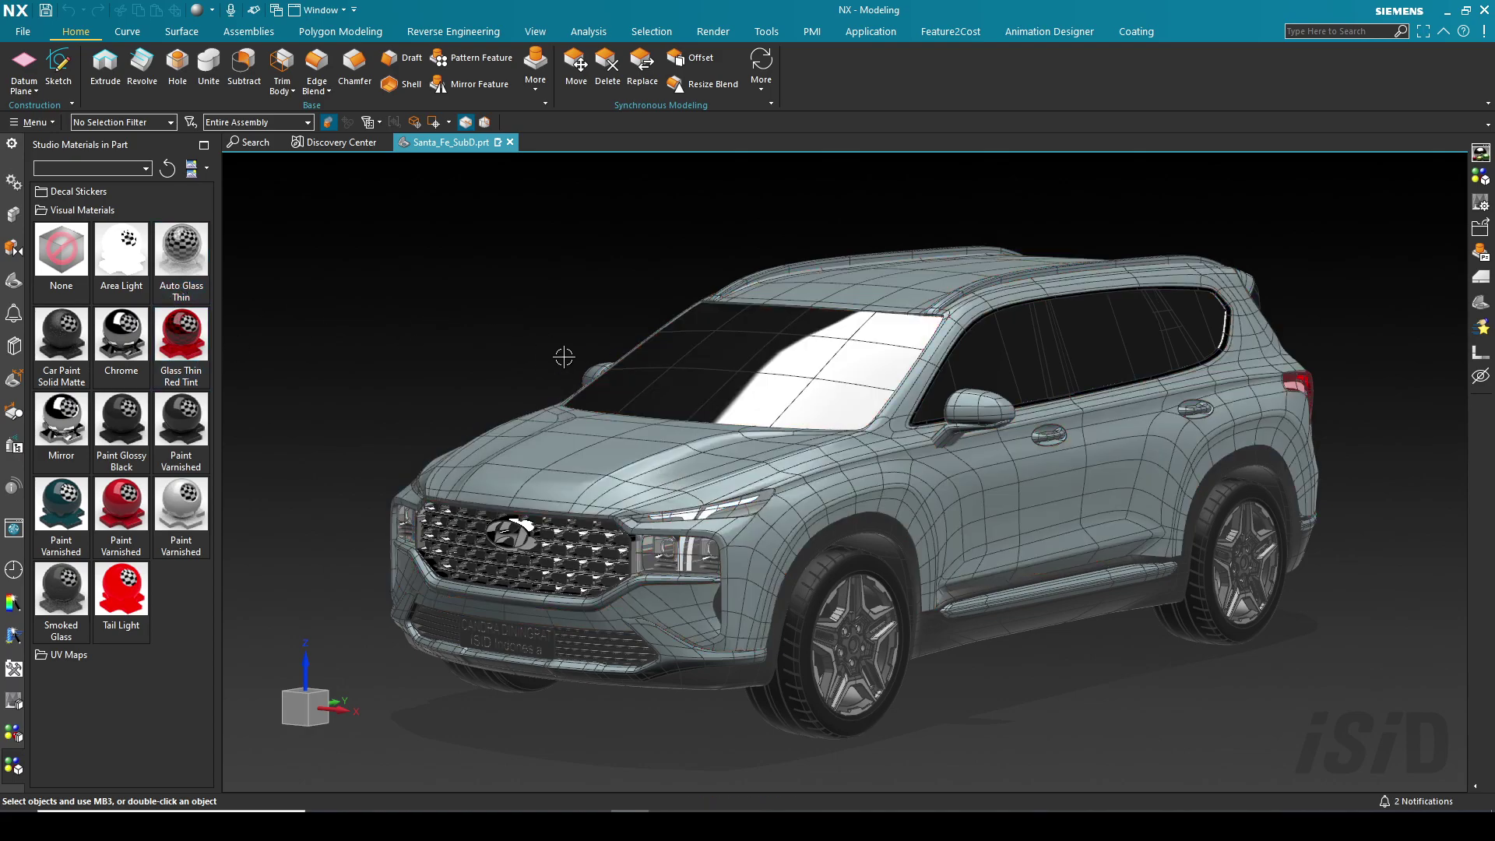
Browse the system studio materials library and look through the Paints category for the metallic car paints
left_click(13, 733)
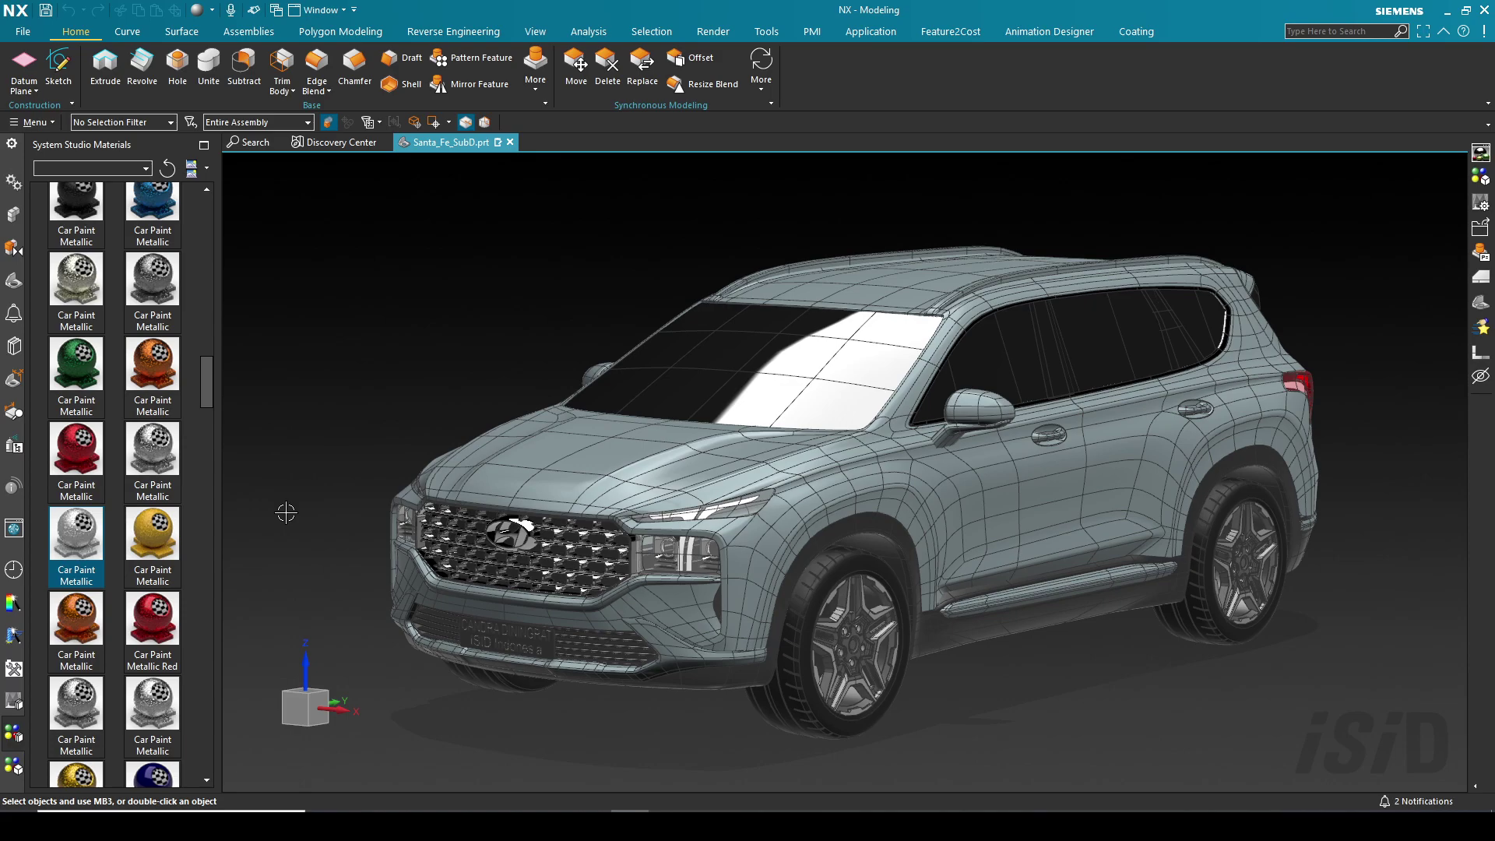
scroll(212, 365, "up", 2)
mouse_move(212, 366)
left_mouse_down()
mouse_move(207, 204)
mouse_move(213, 333)
mouse_move(206, 220)
mouse_move(211, 301)
left_mouse_up()
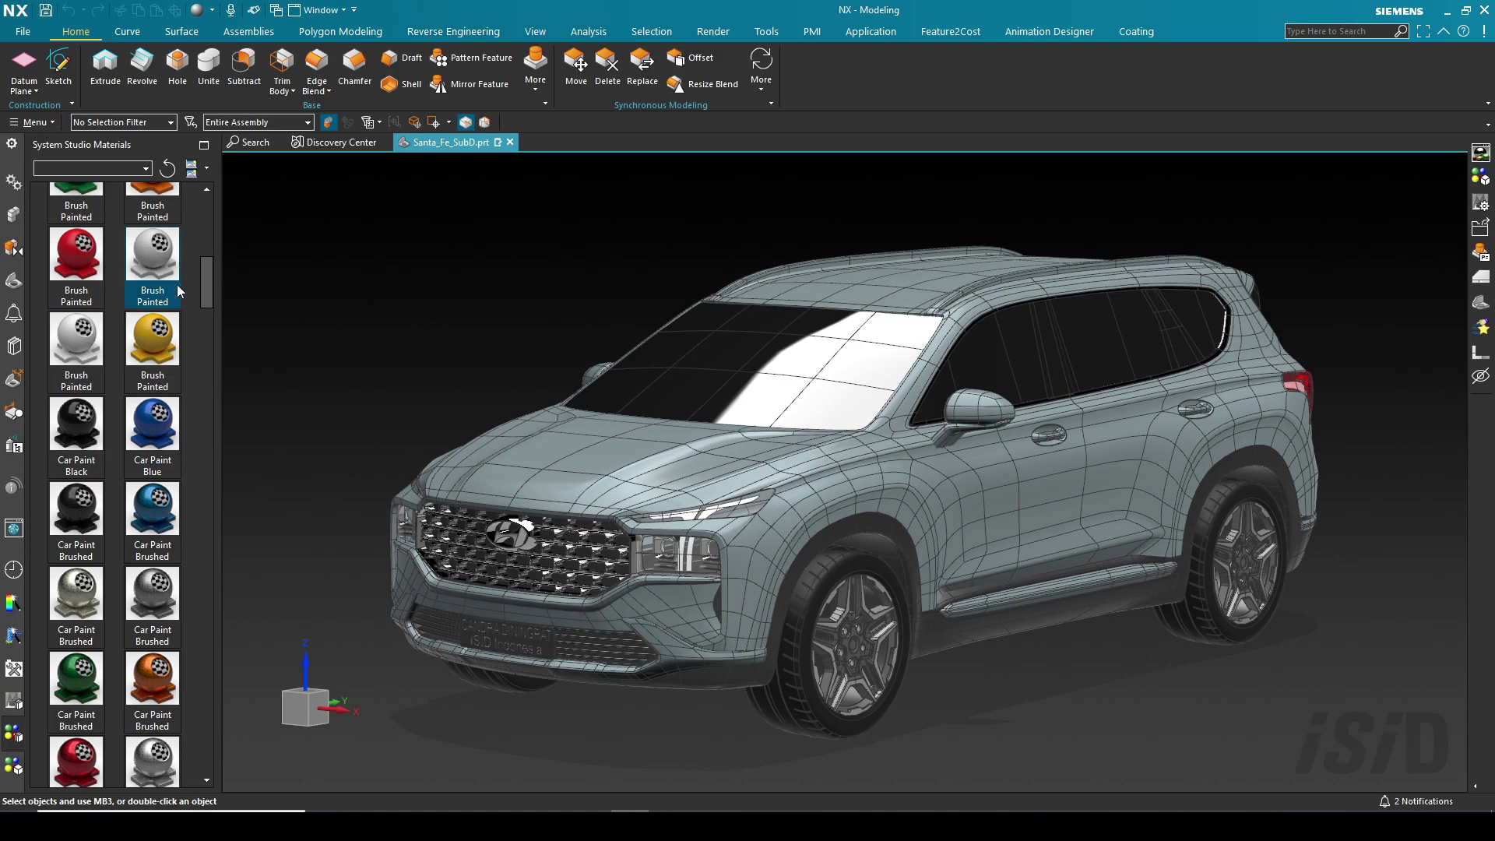
left_click_drag(199, 284, 199, 222)
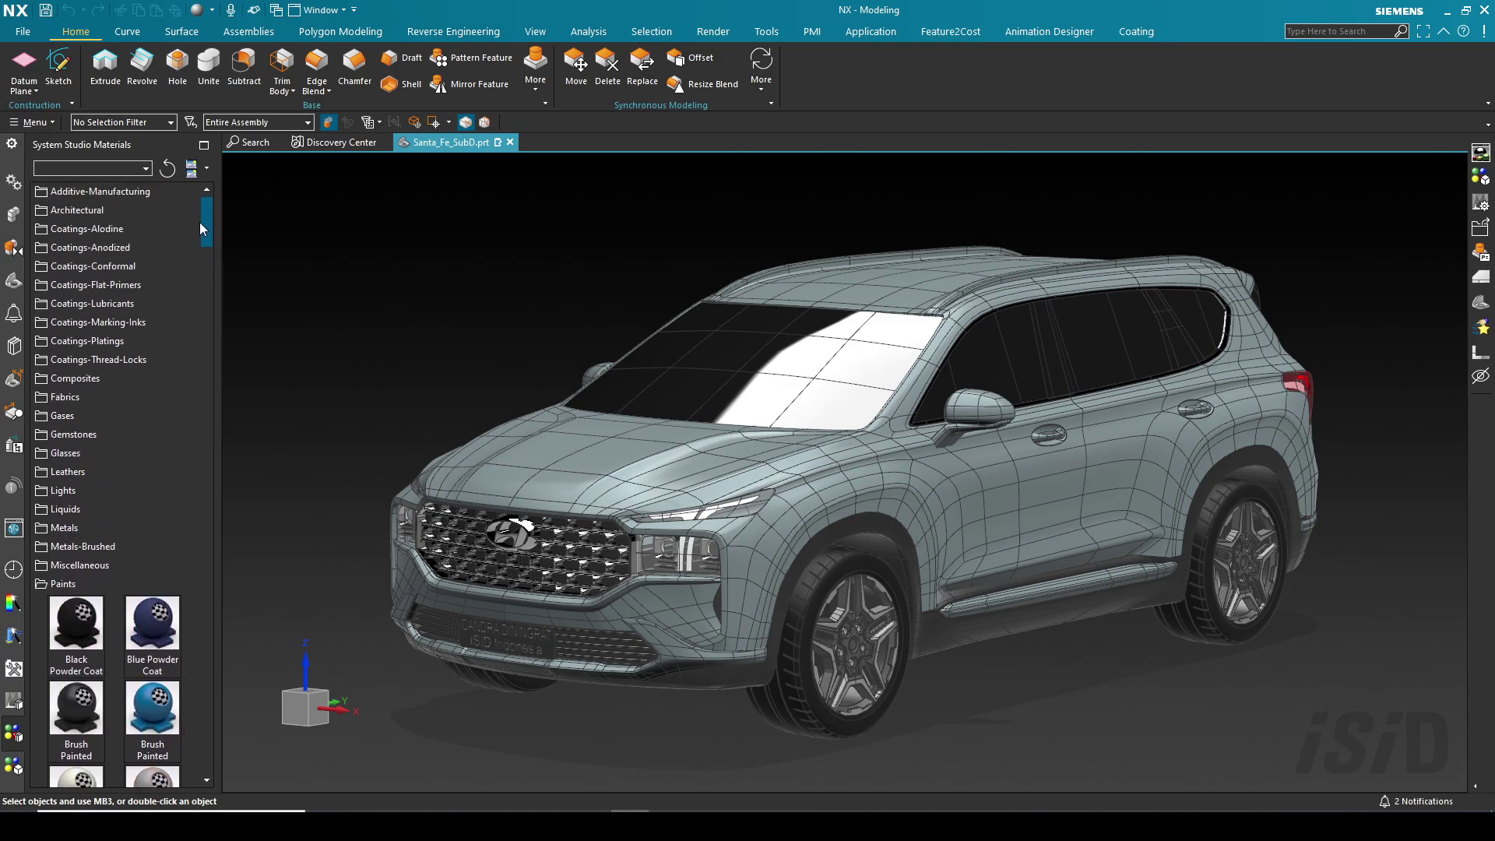
scroll(134, 313, "down", 5)
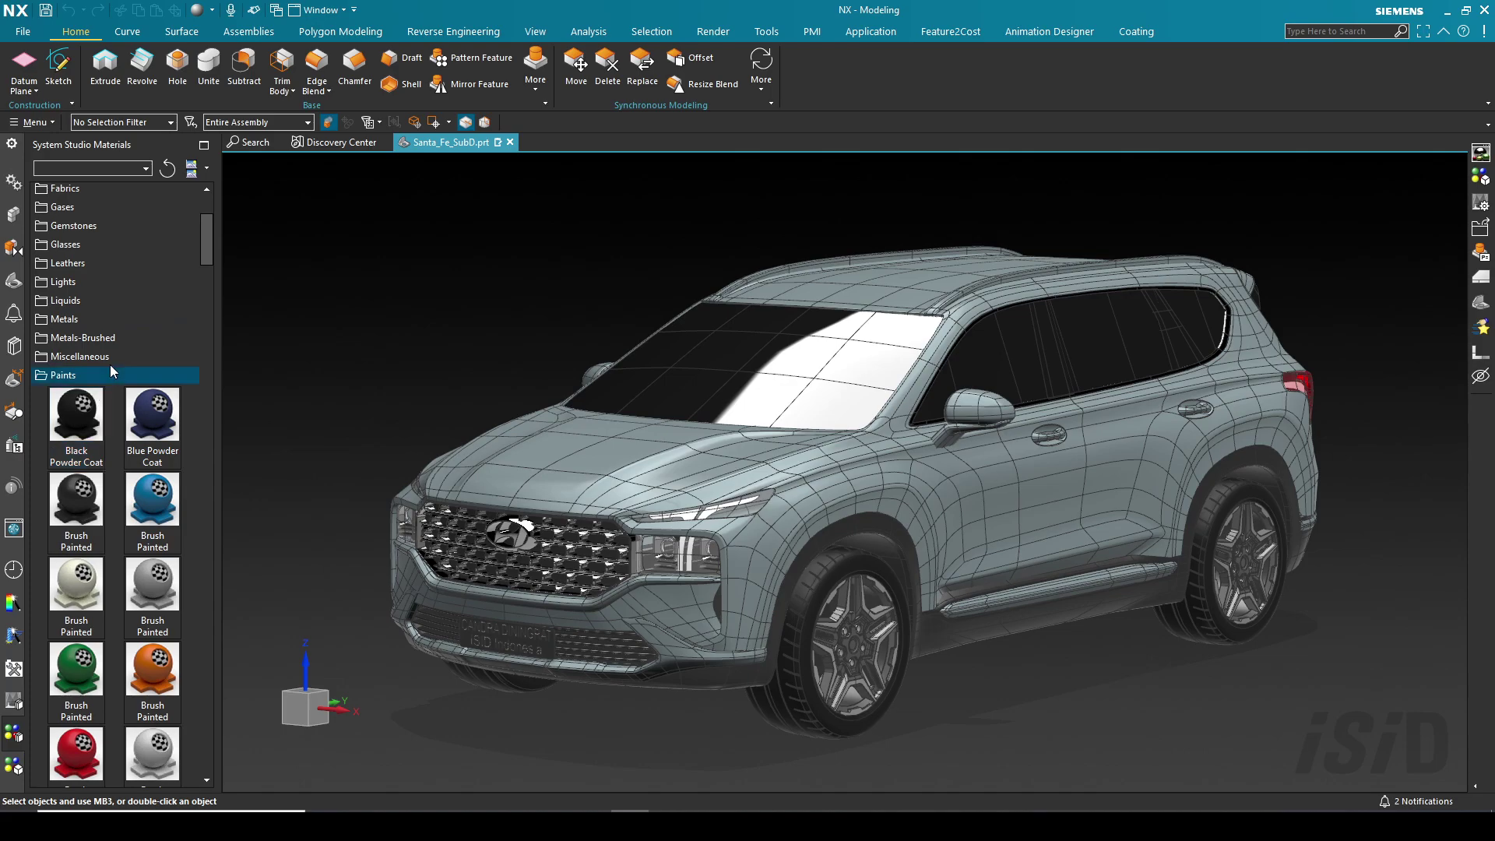
left_click_drag(206, 246, 212, 227)
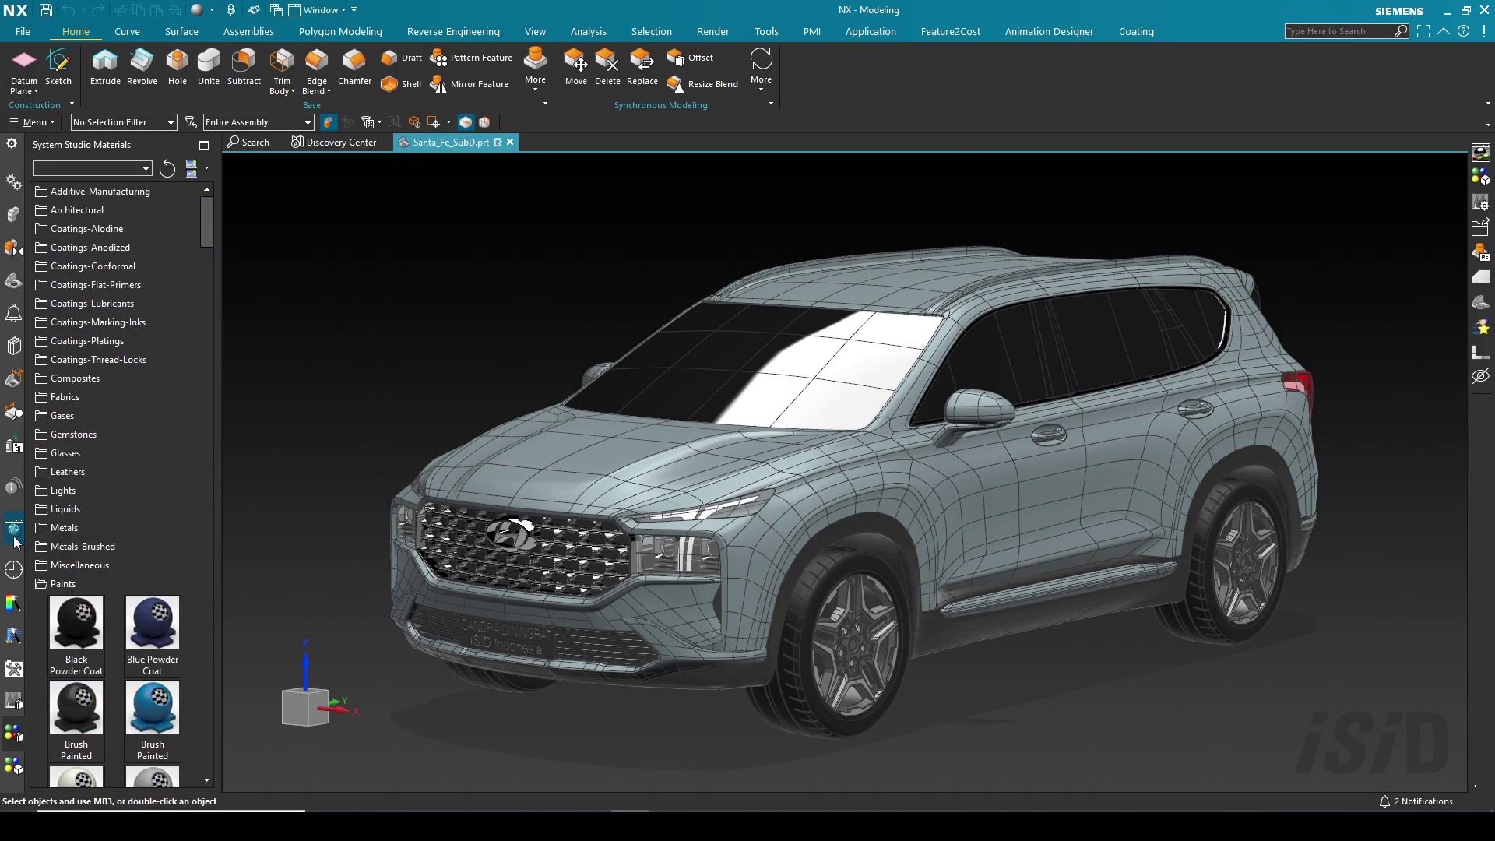
left_click(62, 583)
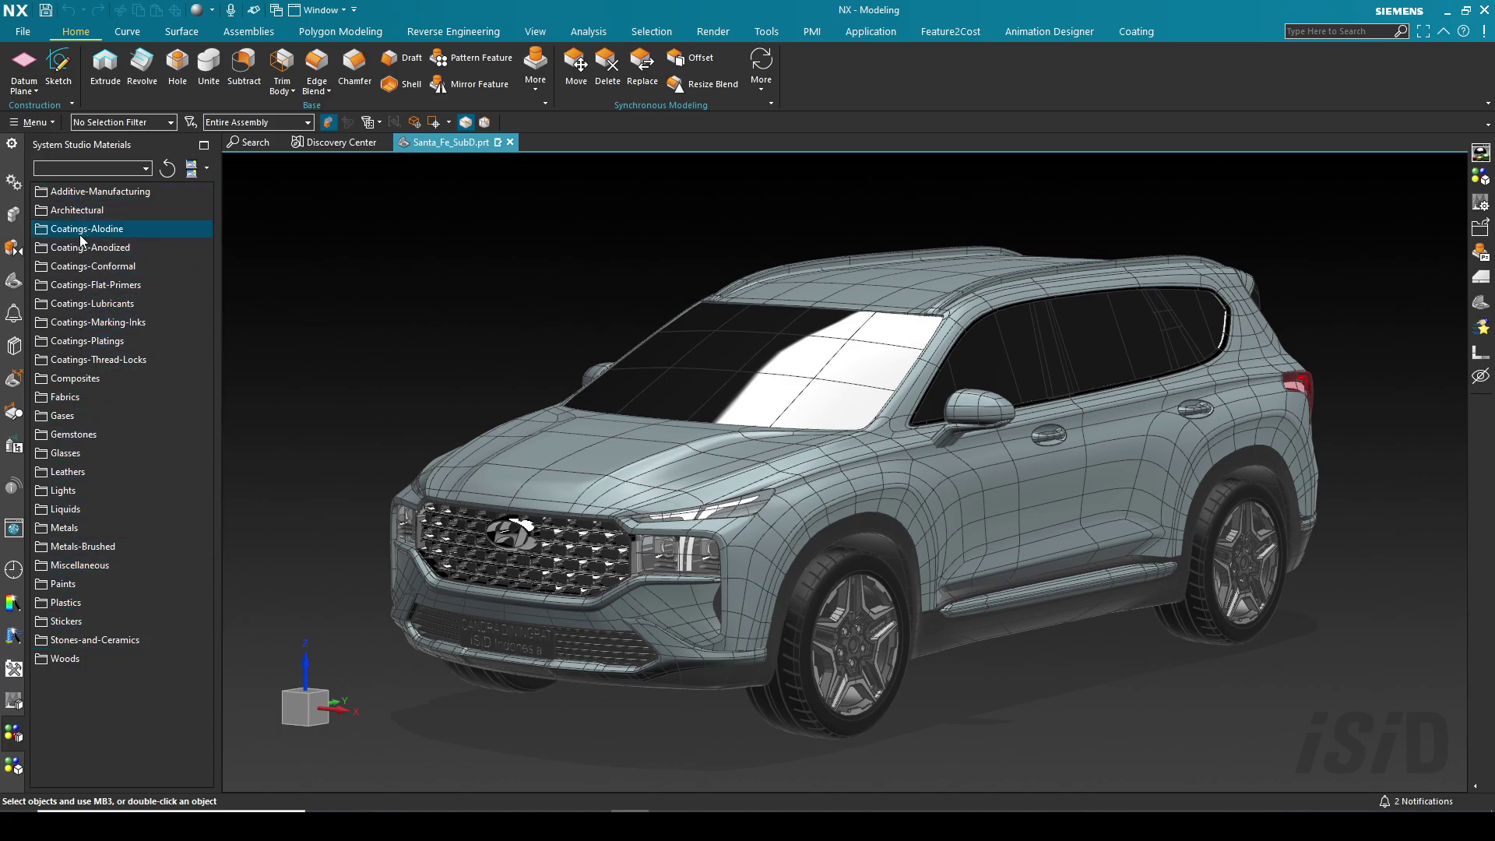
left_click(67, 584)
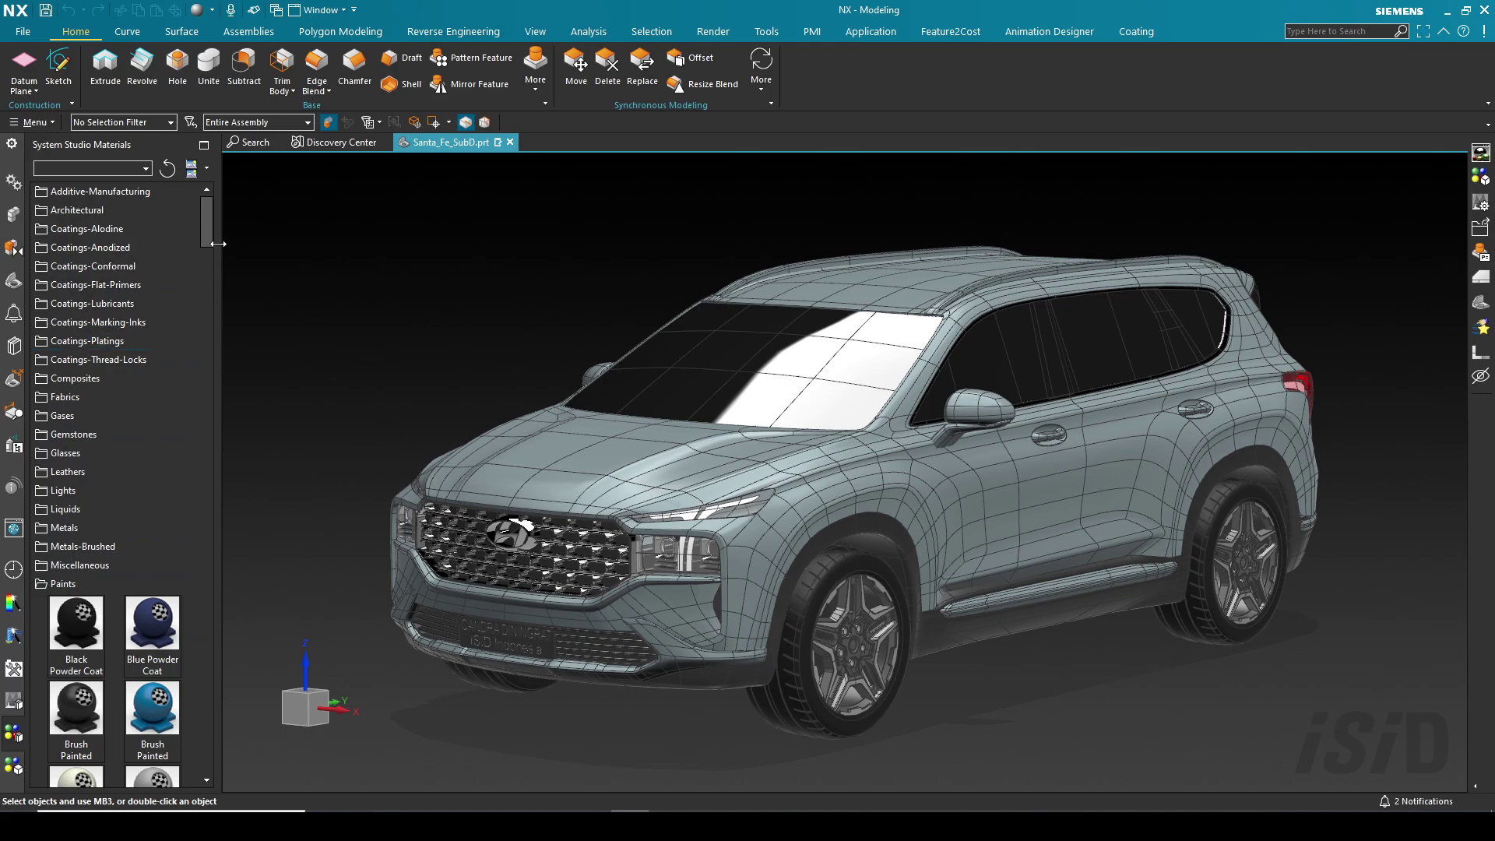
mouse_move(208, 207)
left_mouse_down()
mouse_move(209, 241)
mouse_move(207, 216)
left_mouse_up()
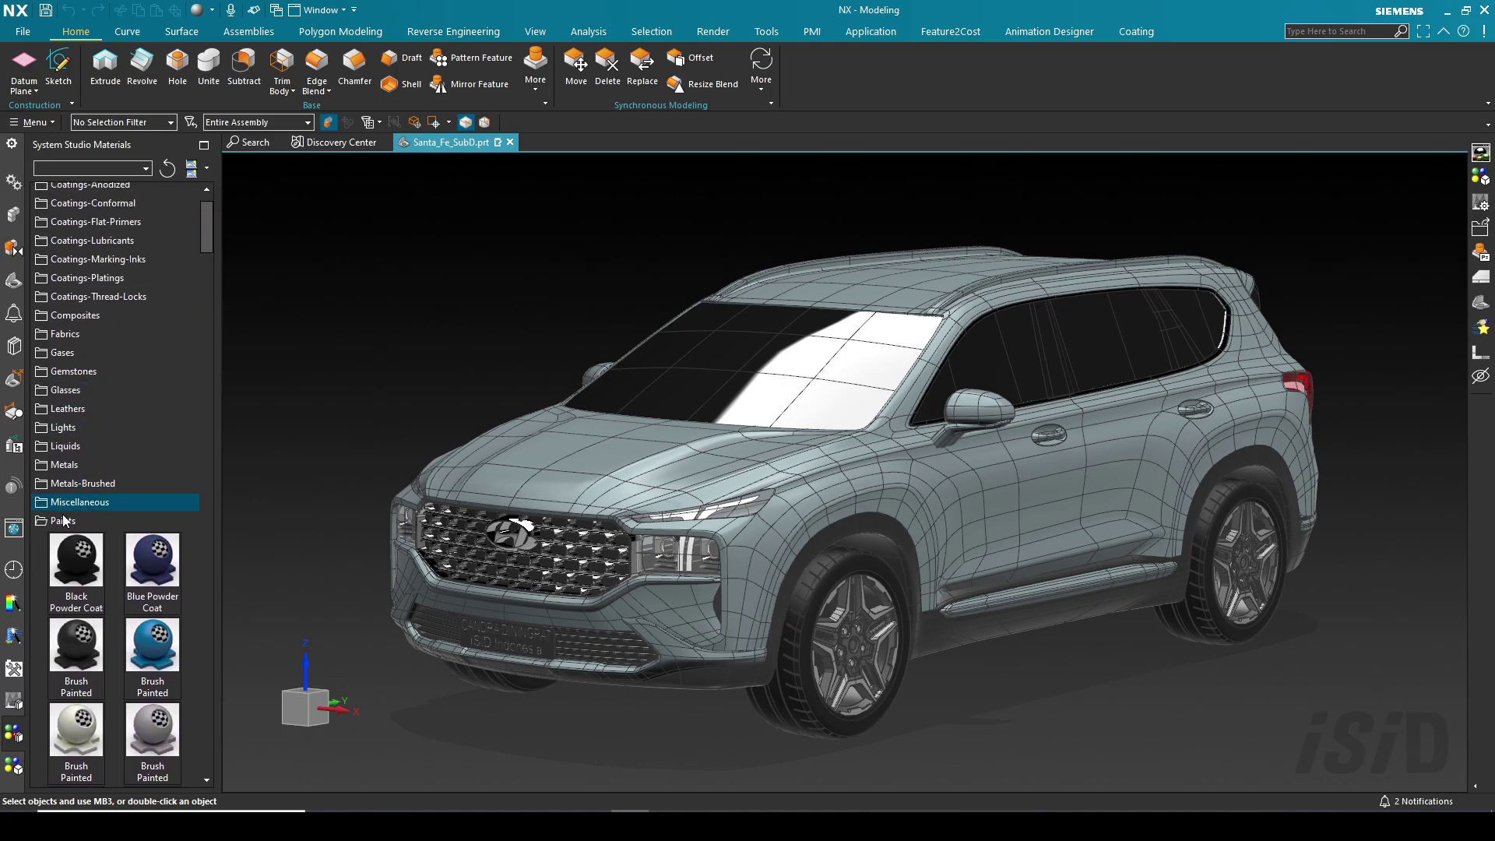
left_click_drag(209, 226, 208, 382)
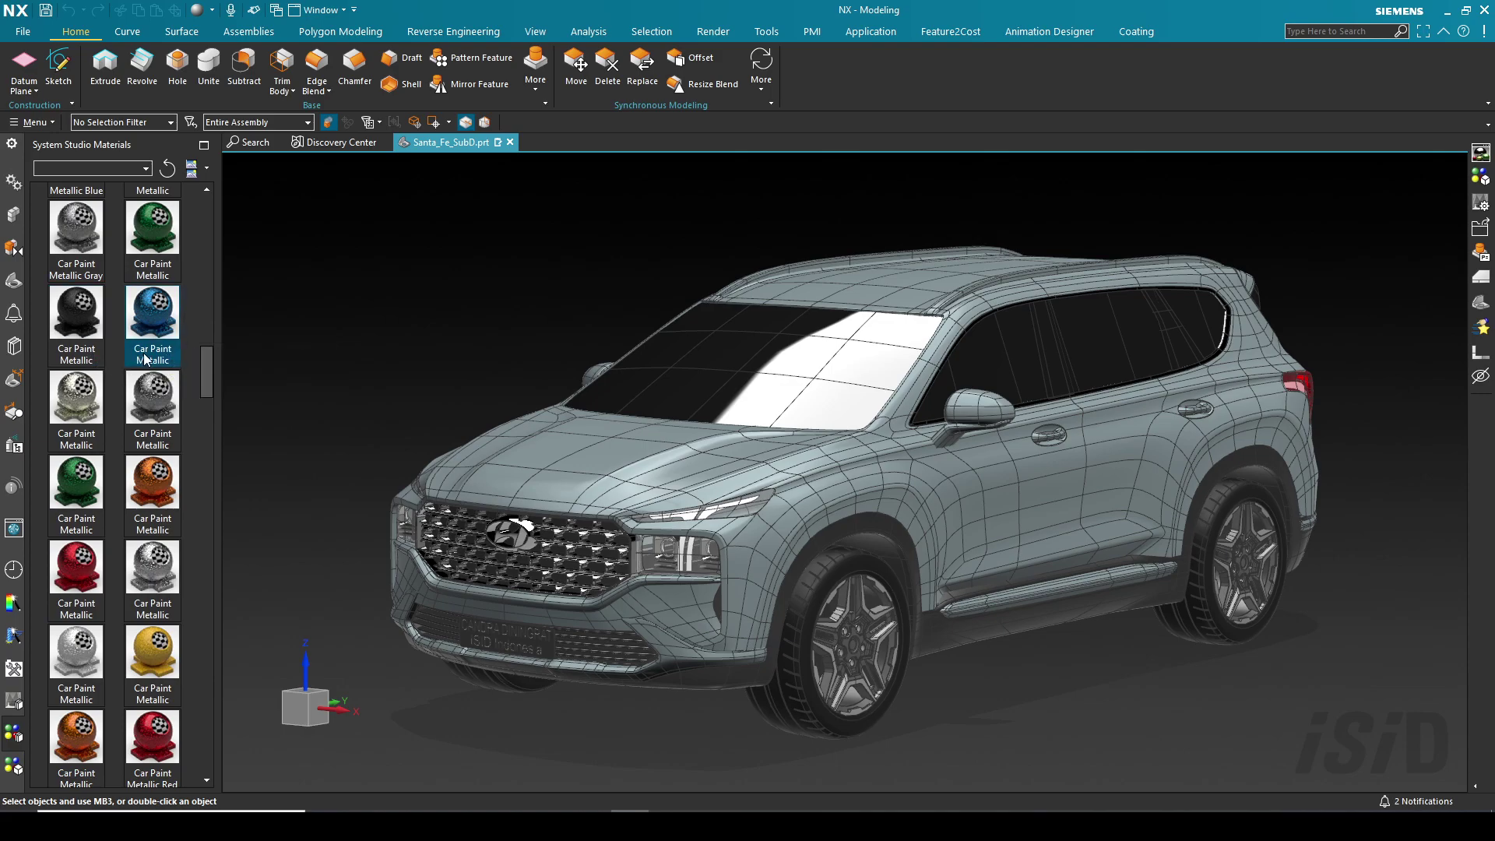
Apply a blue Car Paint Metallic material to the sheet body of Subdivision Body(294), the car's outer shell
mouse_move(148, 329)
left_mouse_down()
mouse_move(229, 275)
mouse_move(569, 489)
mouse_move(579, 436)
left_mouse_up()
scroll(752, 226, "down", 2)
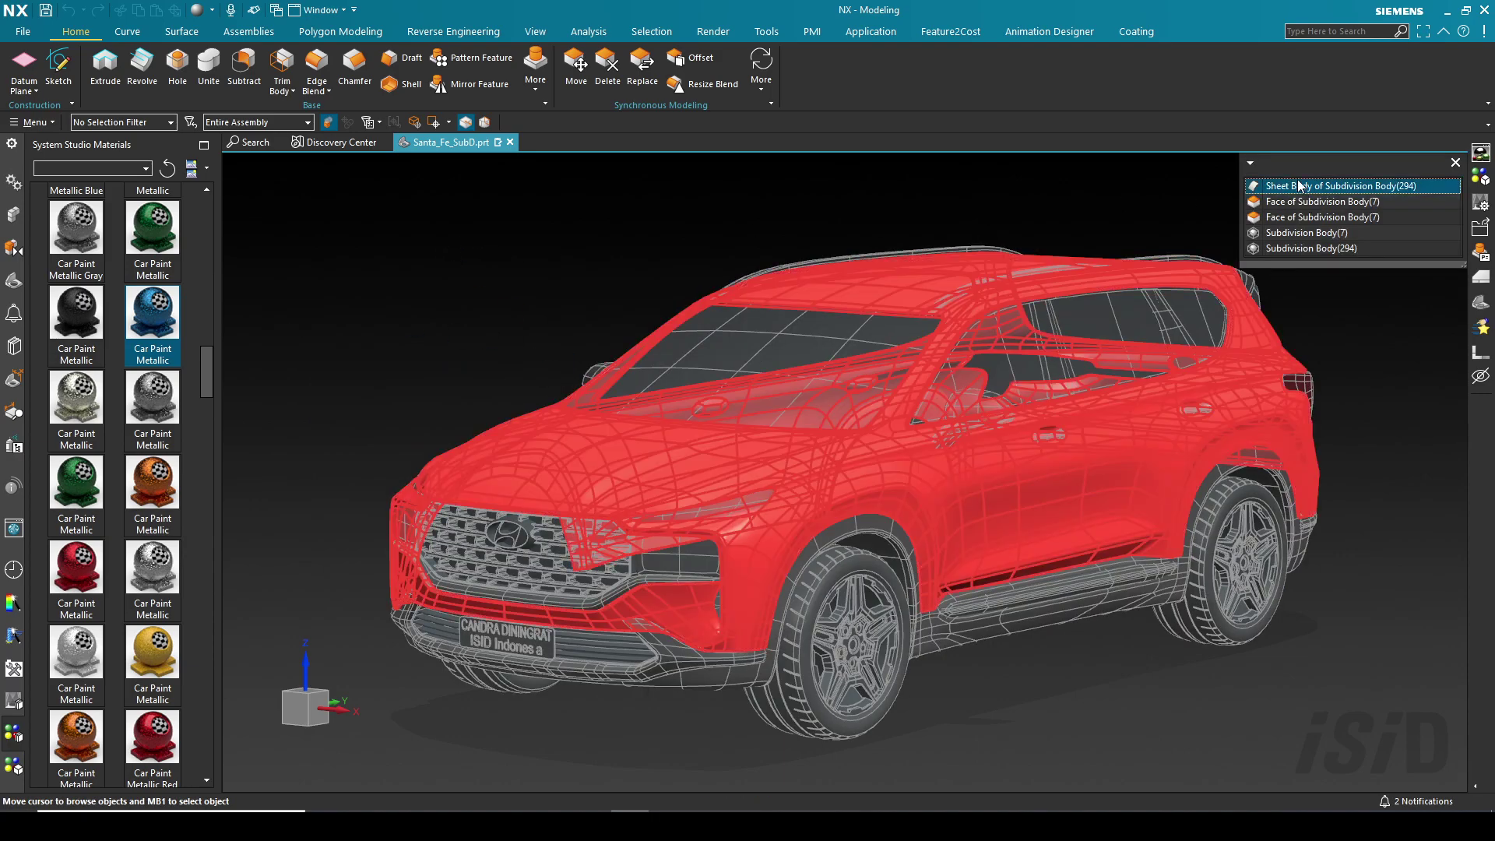
left_click(749, 210)
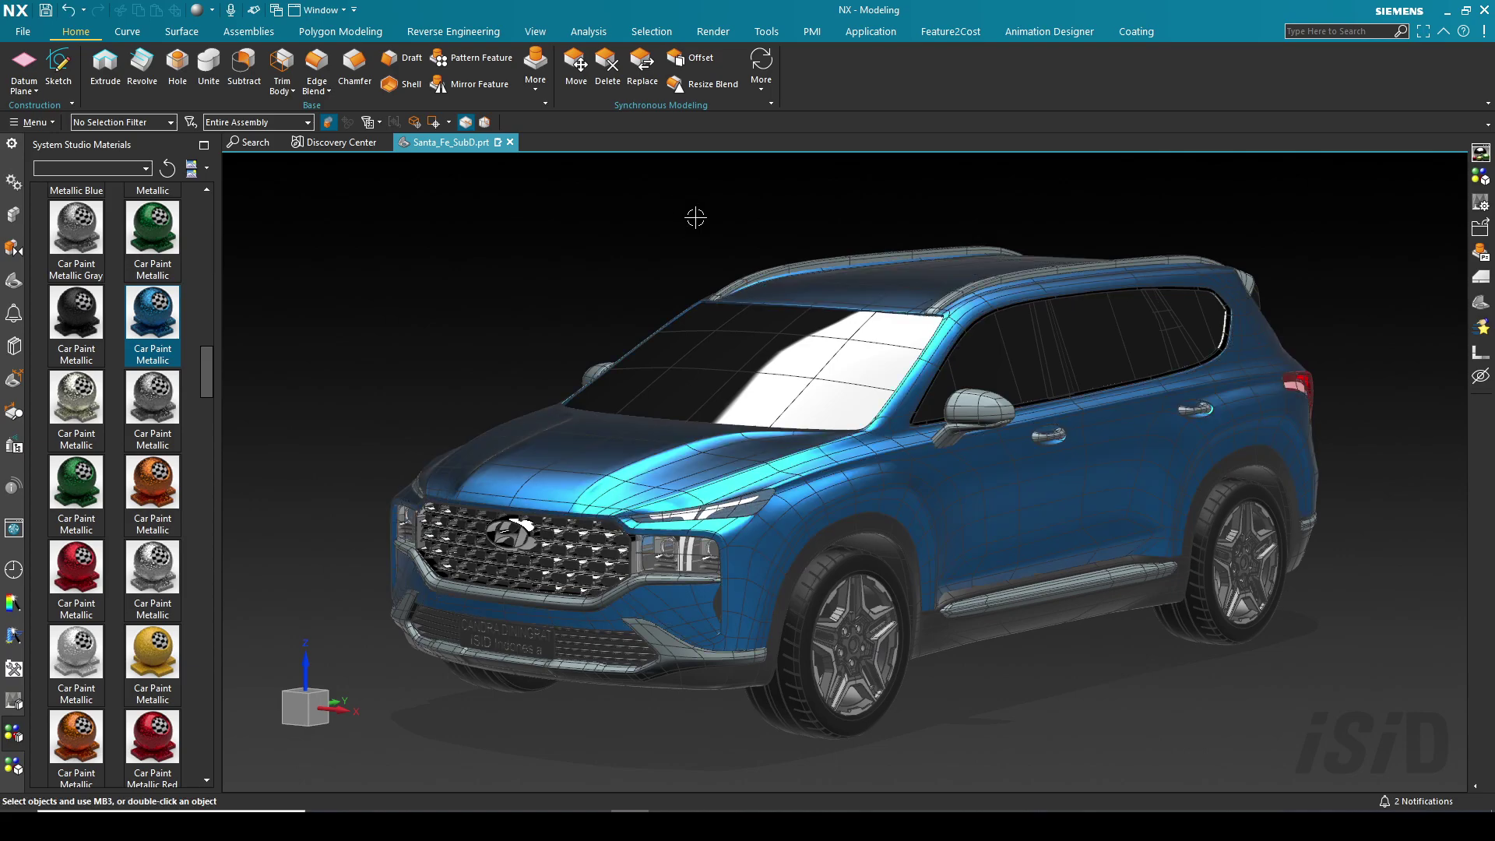
left_click(305, 663)
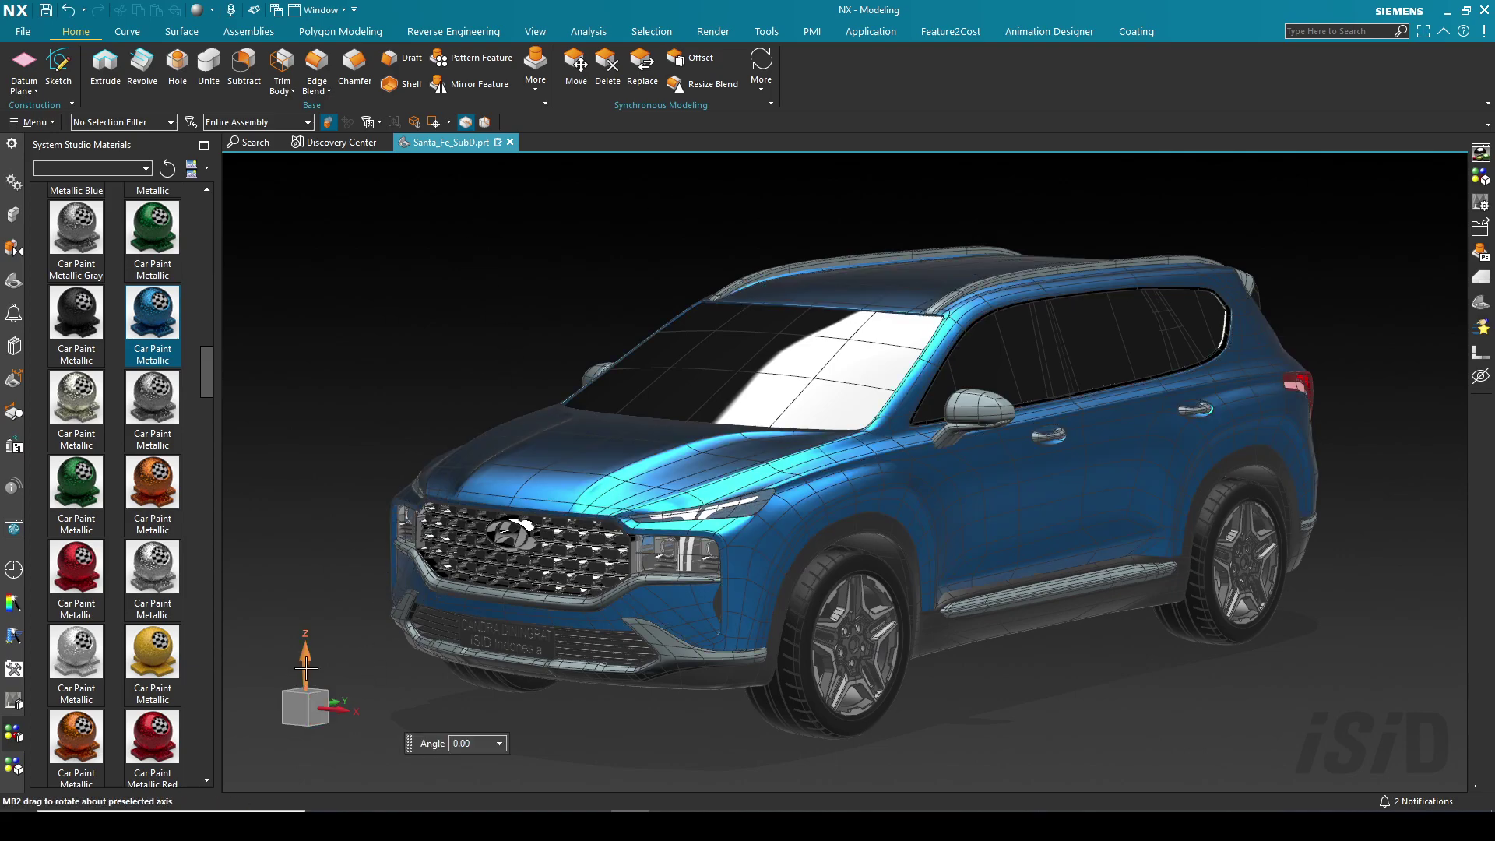
middle_click_drag(1041, 656, 506, 663)
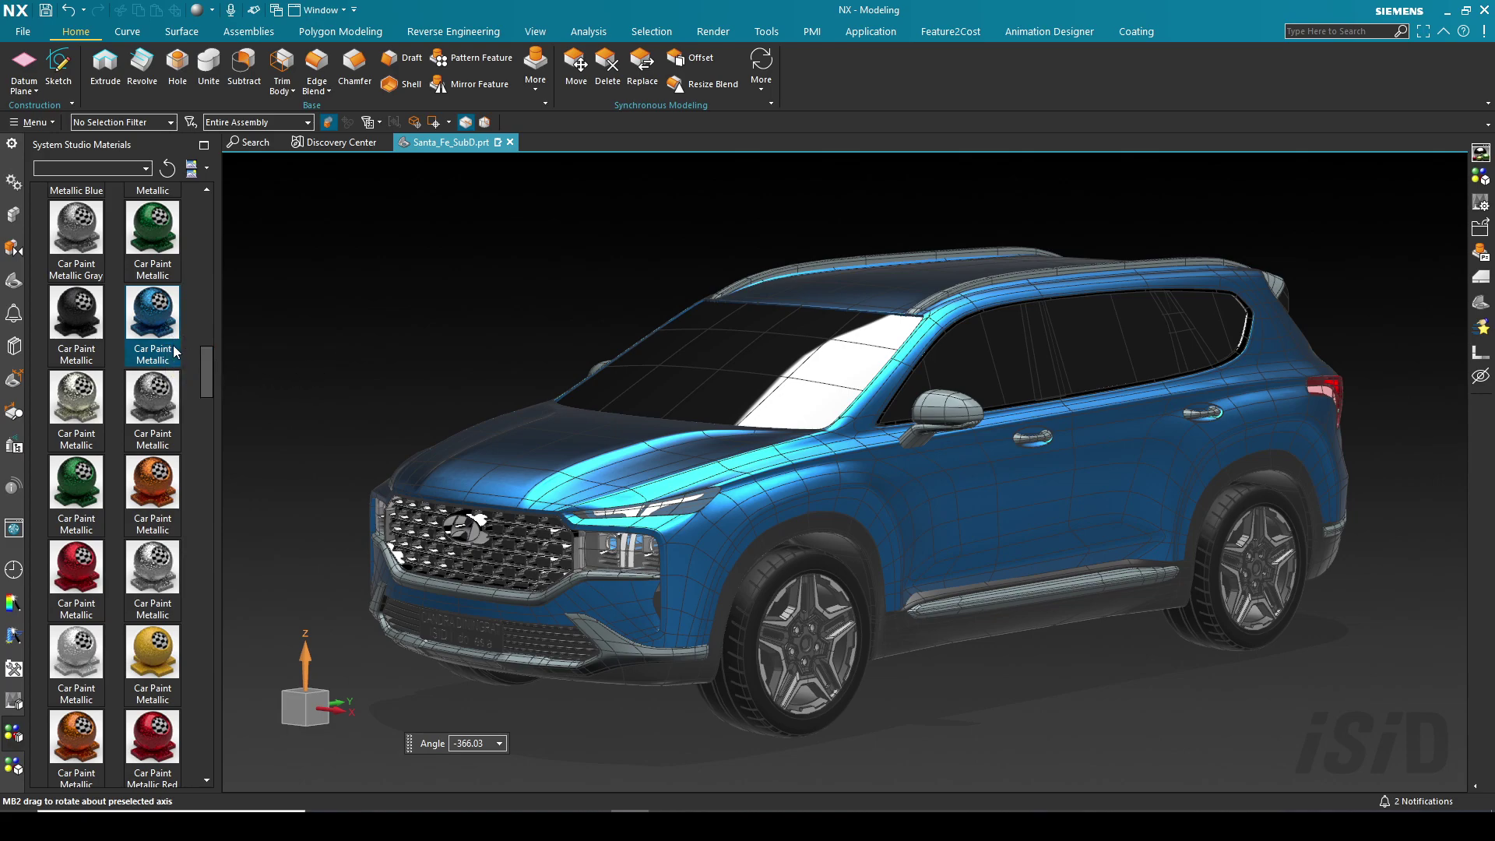
Delete the blue Car Paint Metallic material from the studio materials in the part
left_click_drag(207, 367, 207, 366)
left_click(14, 763)
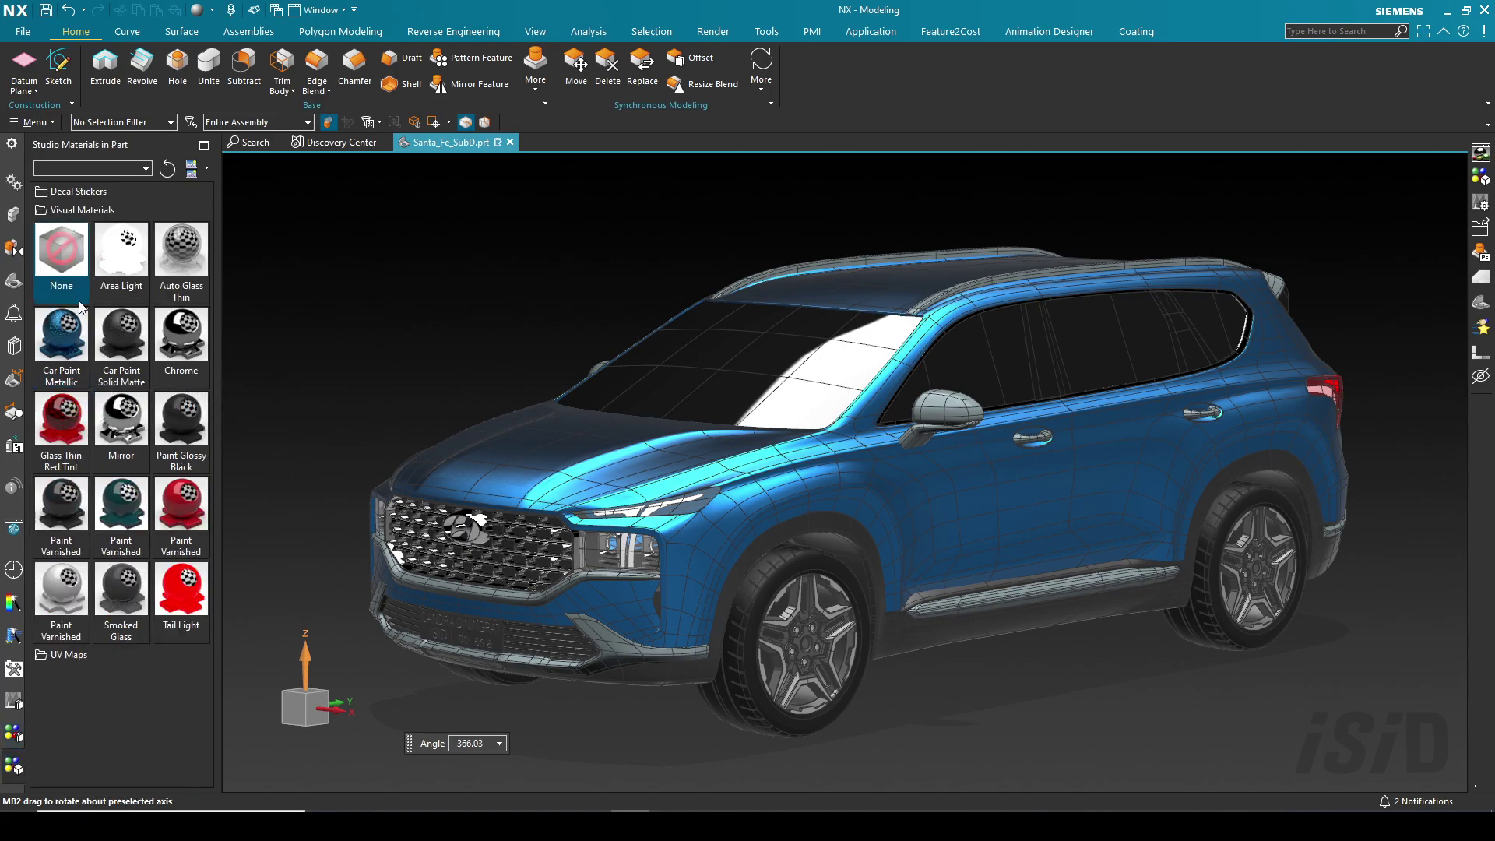
right_click(77, 326)
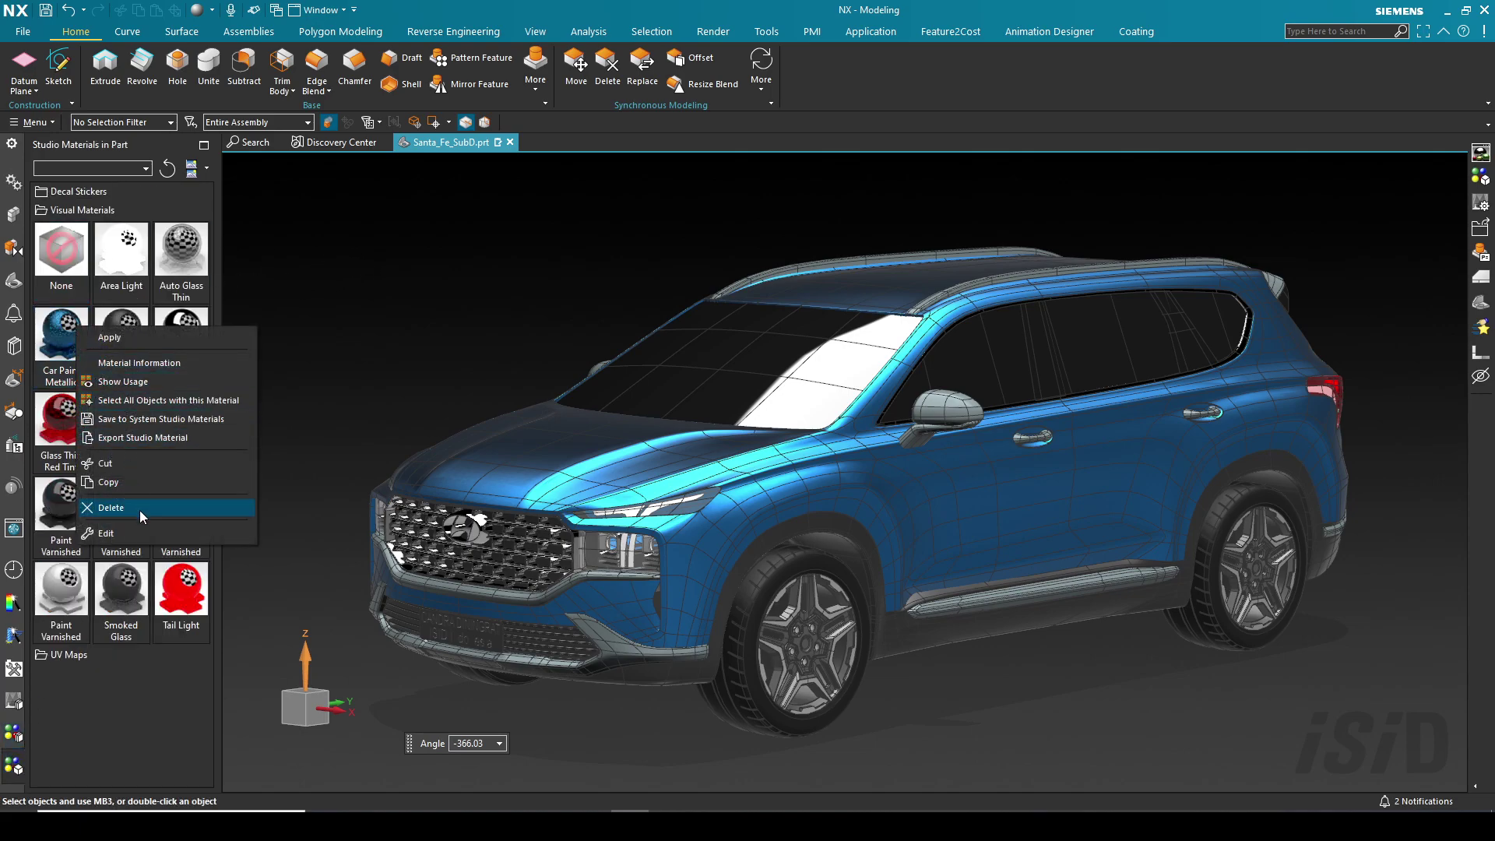
key("Escape")
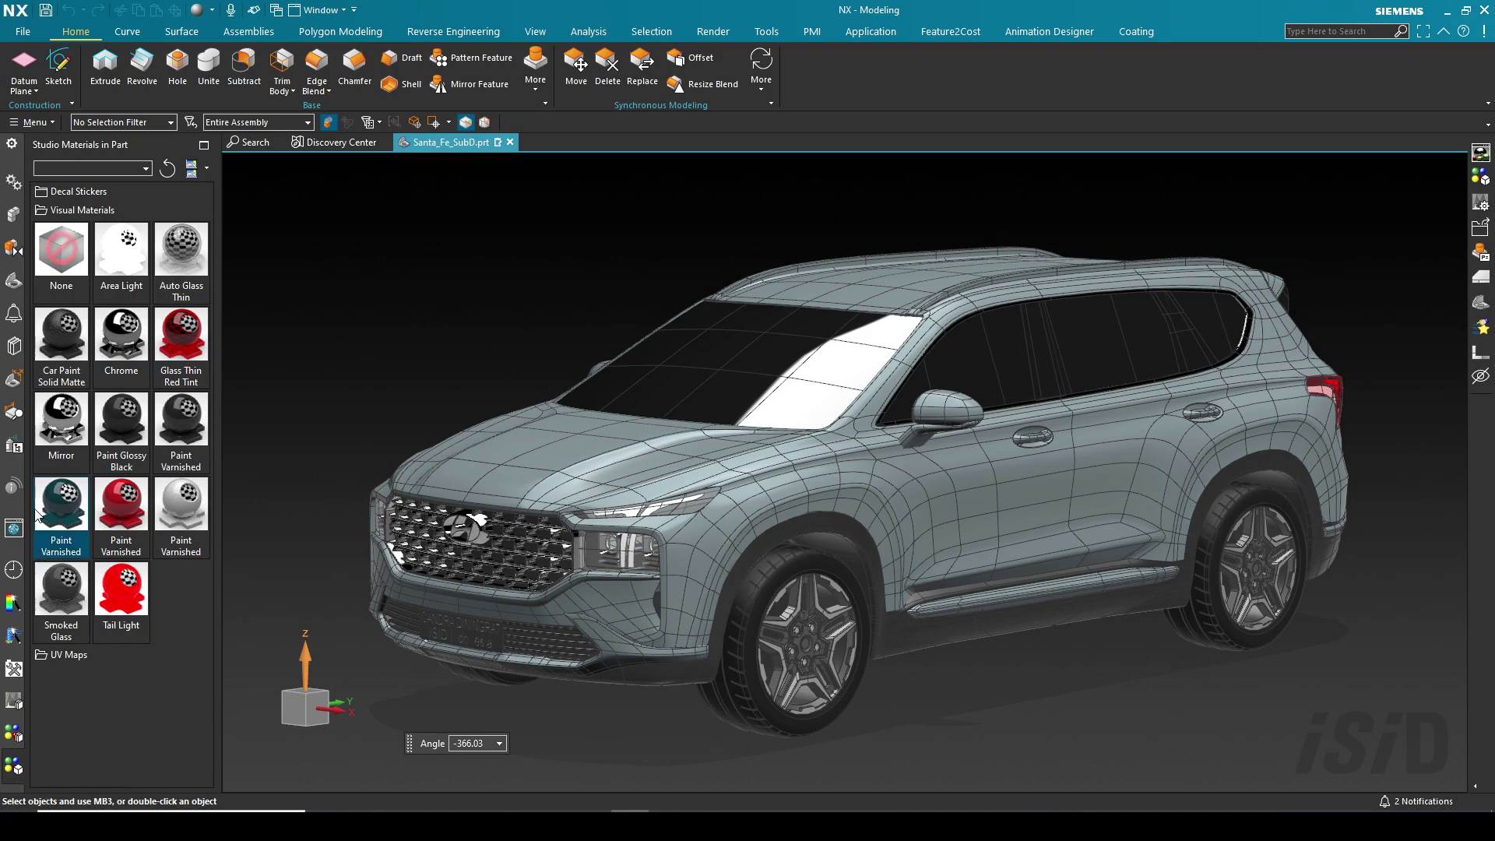
Apply the Car Paint Metallic Blue material from the system studio materials to the car's outer body
left_click(13, 734)
left_click_drag(207, 393, 212, 360)
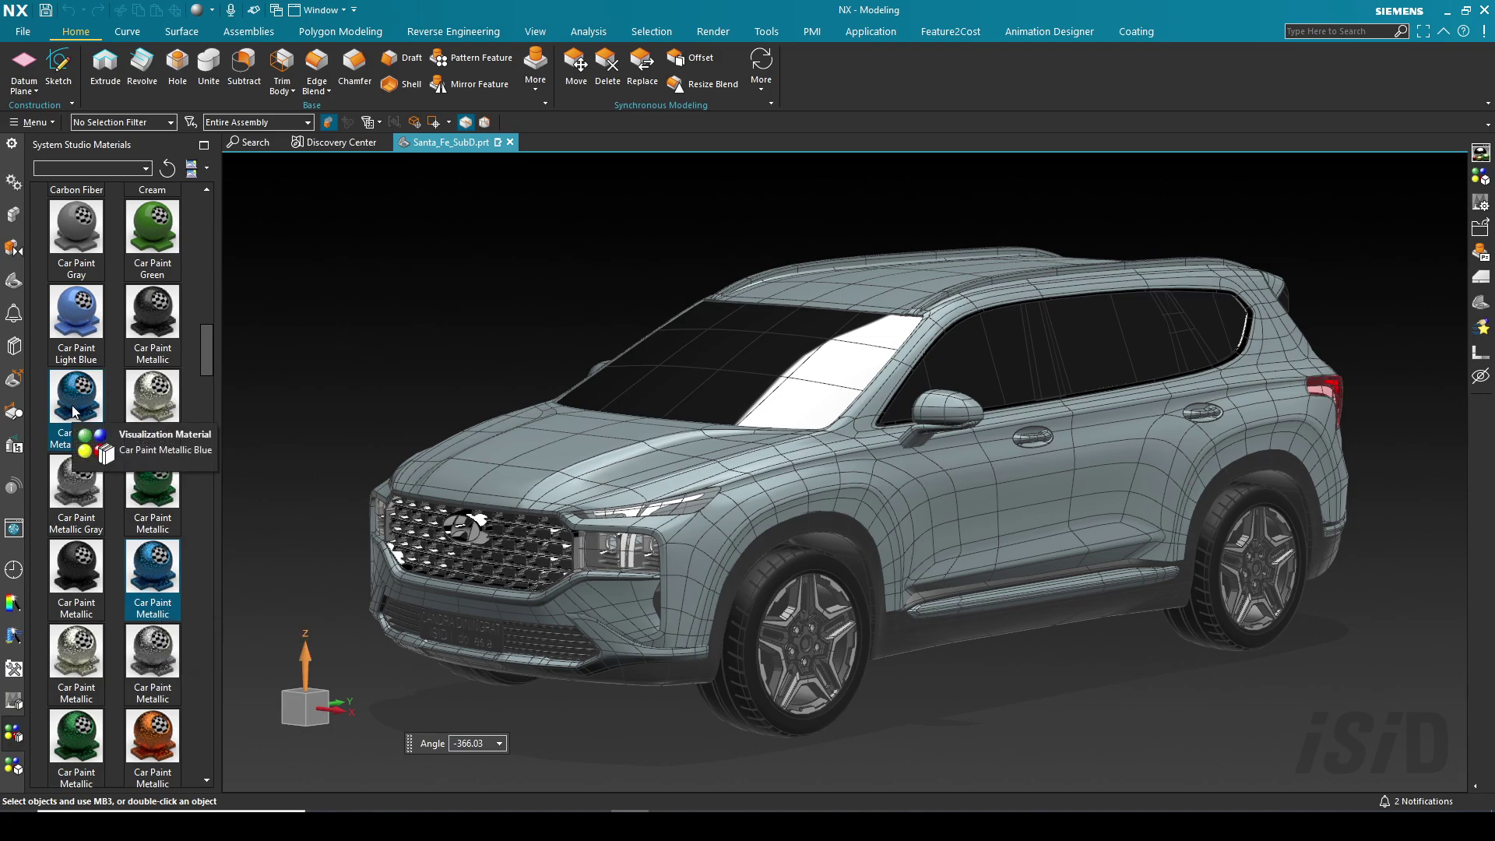
mouse_move(78, 405)
left_mouse_down()
mouse_move(528, 410)
mouse_move(507, 467)
mouse_move(484, 337)
left_mouse_up()
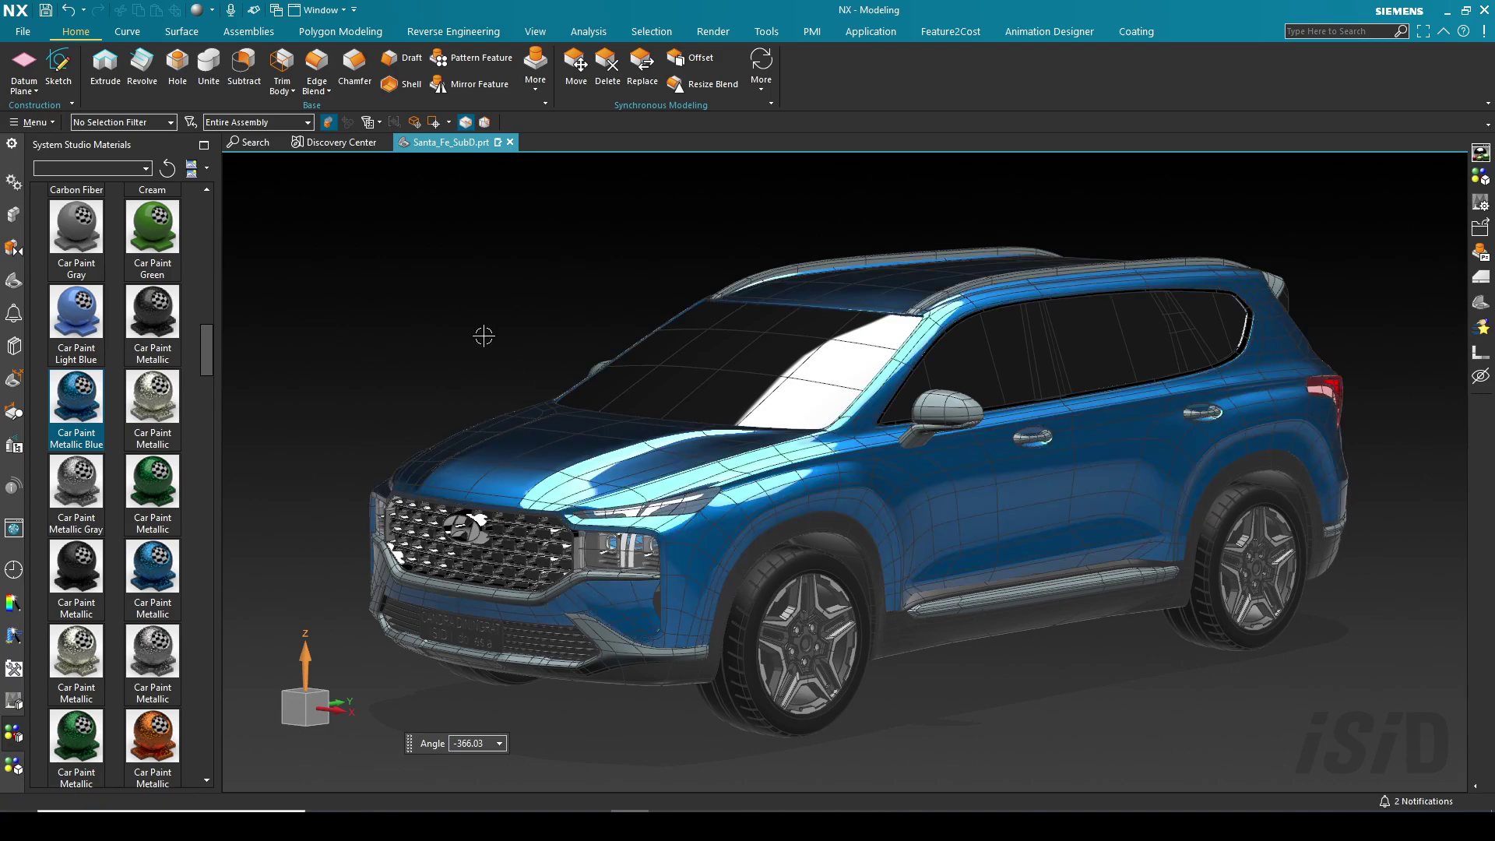
left_click(305, 658)
left_click_drag(662, 518, 491, 336)
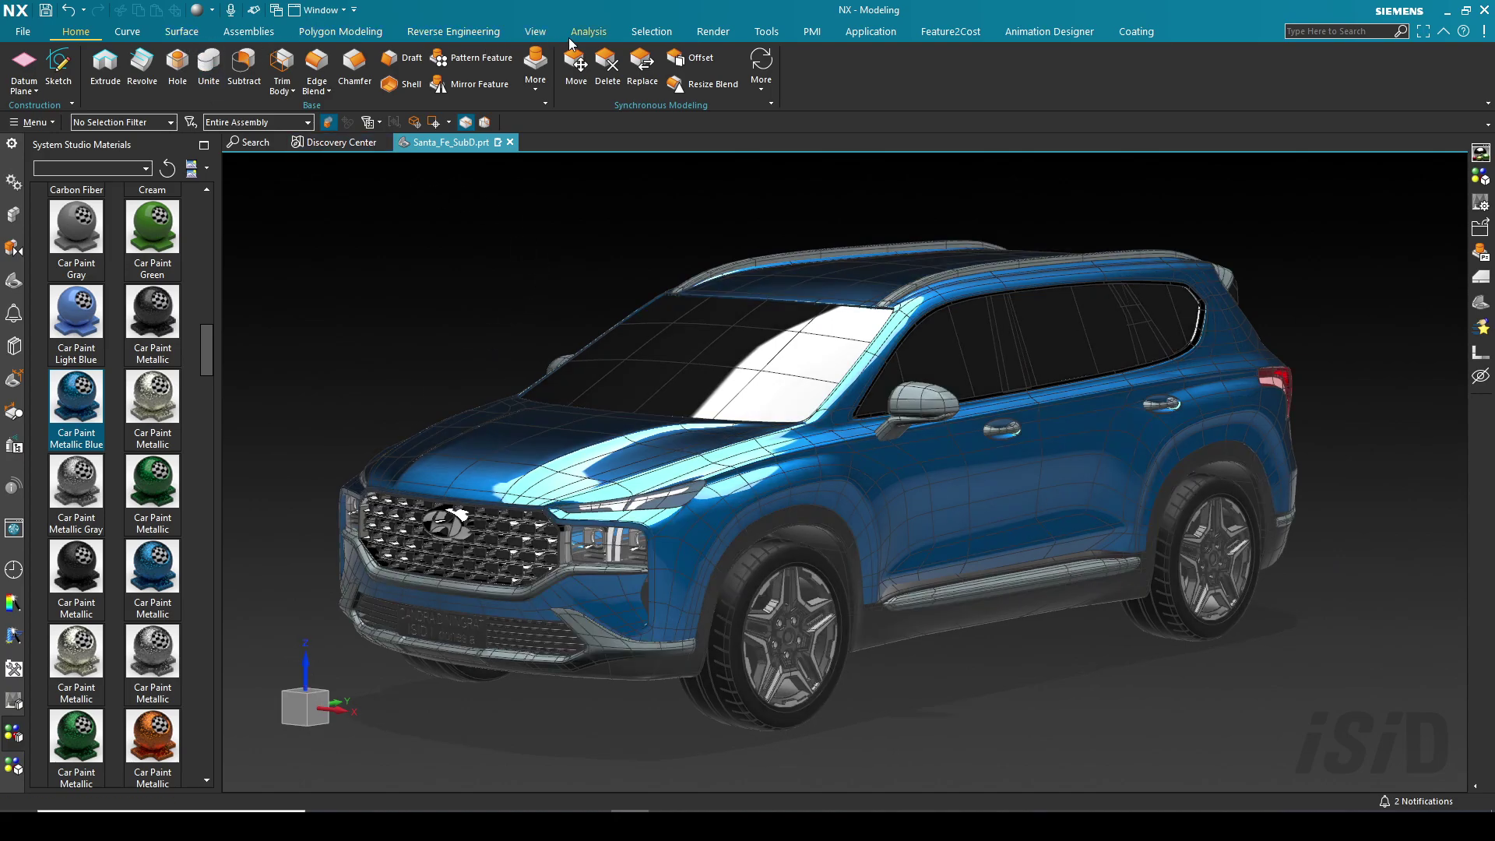
Start a Ray Traced Studio rendering of the painted car and update it from a viewpoint turned slightly about the Z axis
left_click(536, 32)
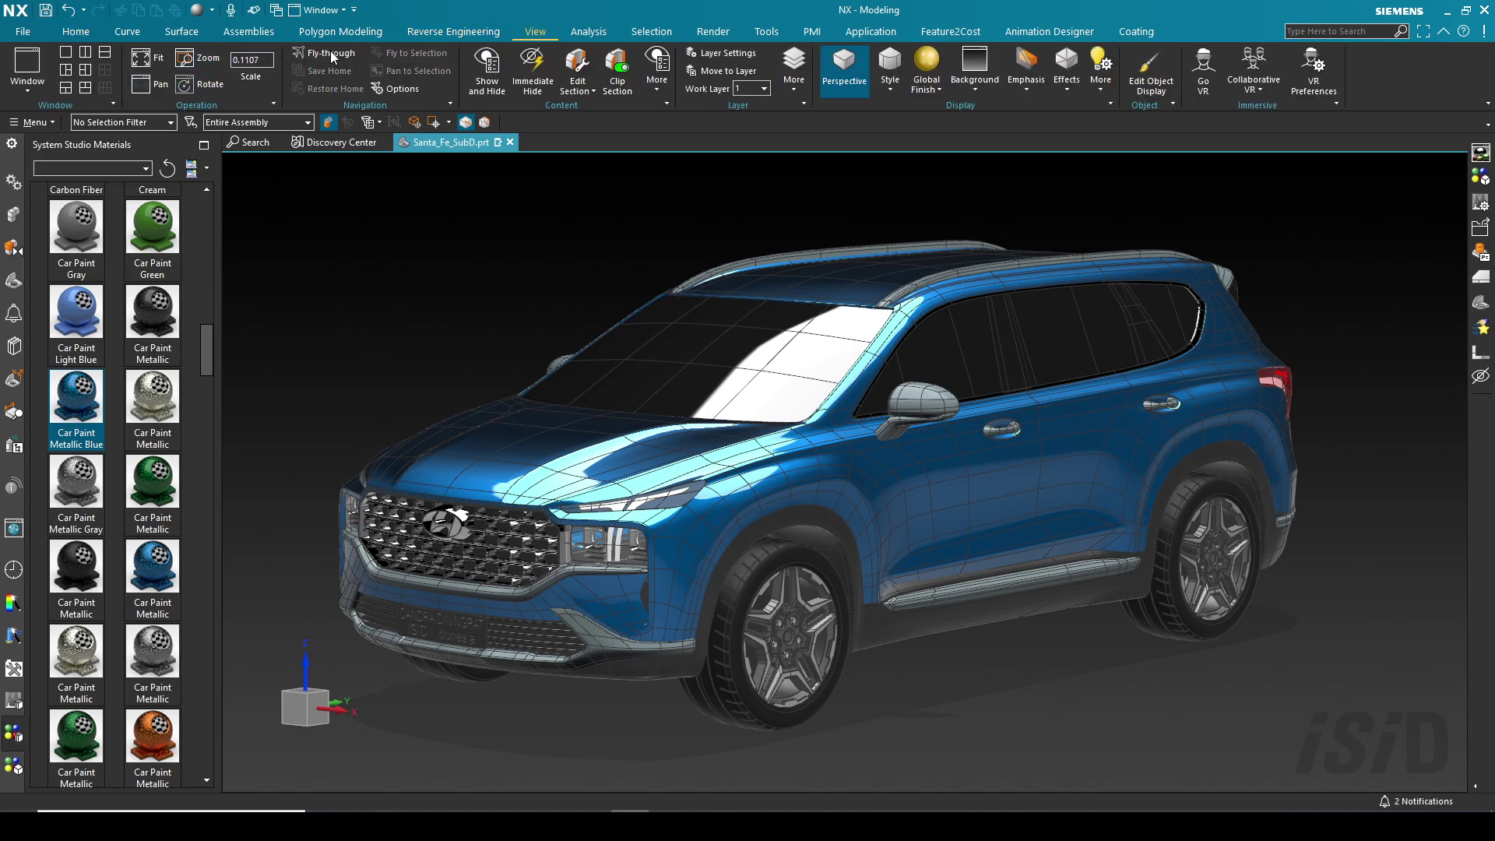
left_click(713, 33)
middle_click_drag(556, 228, 571, 237, "shift")
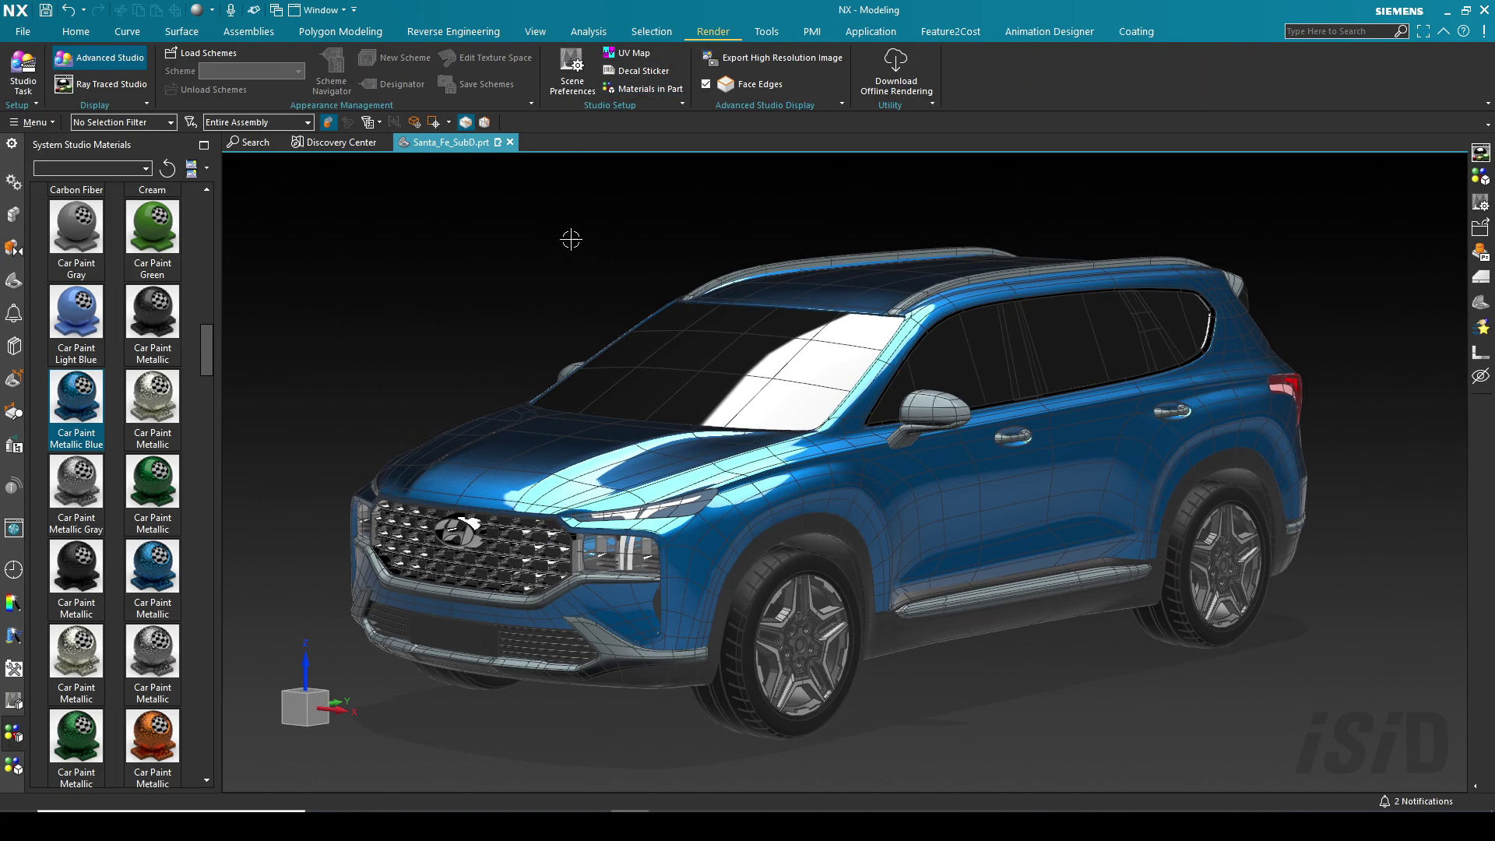
left_click(128, 95)
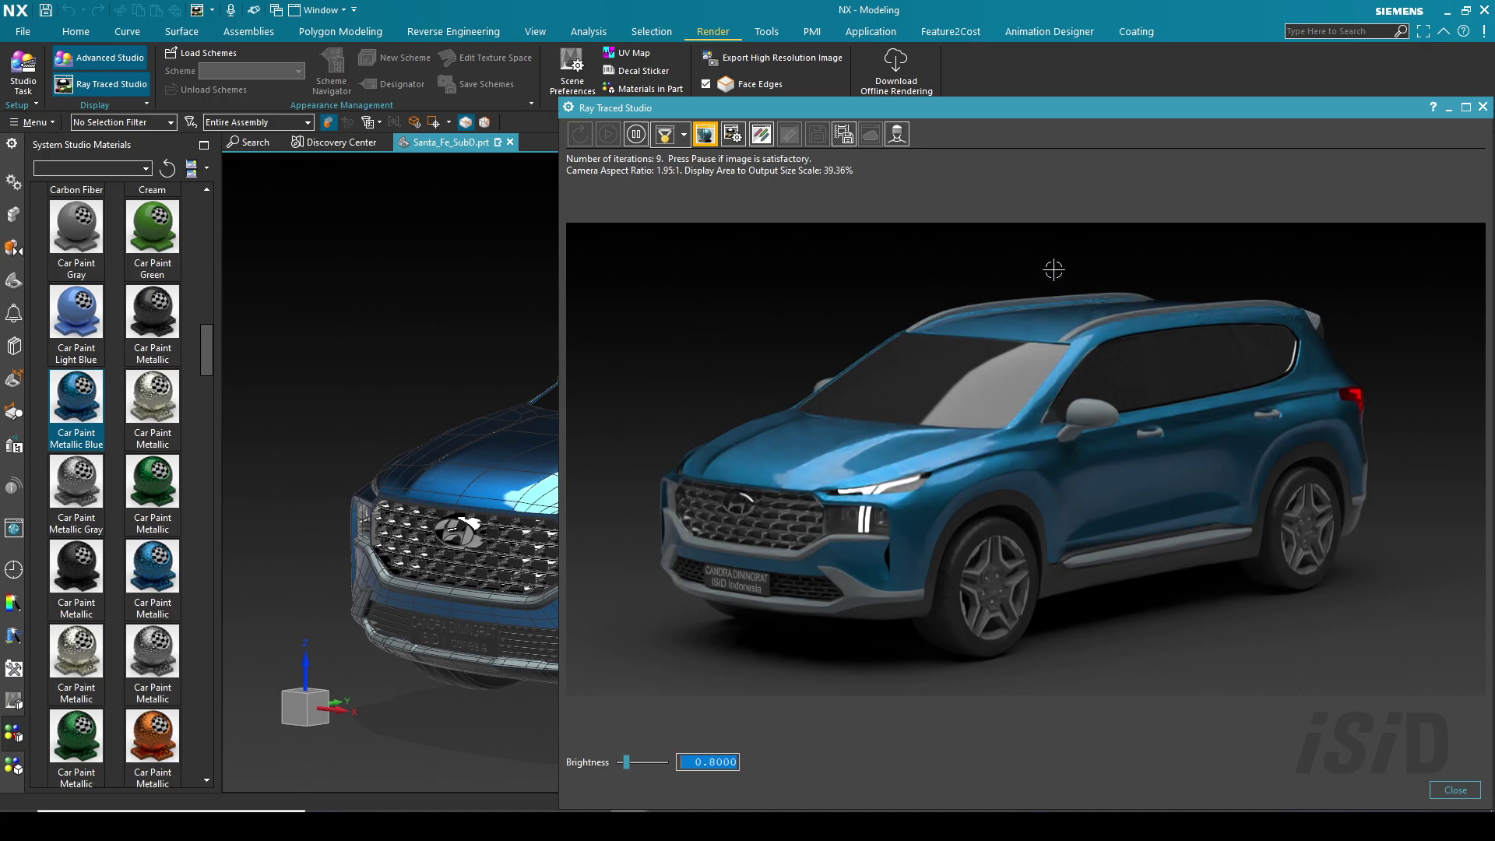
mouse_move(305, 661)
middle_mouse_down()
mouse_move(1123, 536)
mouse_move(1058, 554)
mouse_move(794, 556)
middle_mouse_up()
left_click(704, 136)
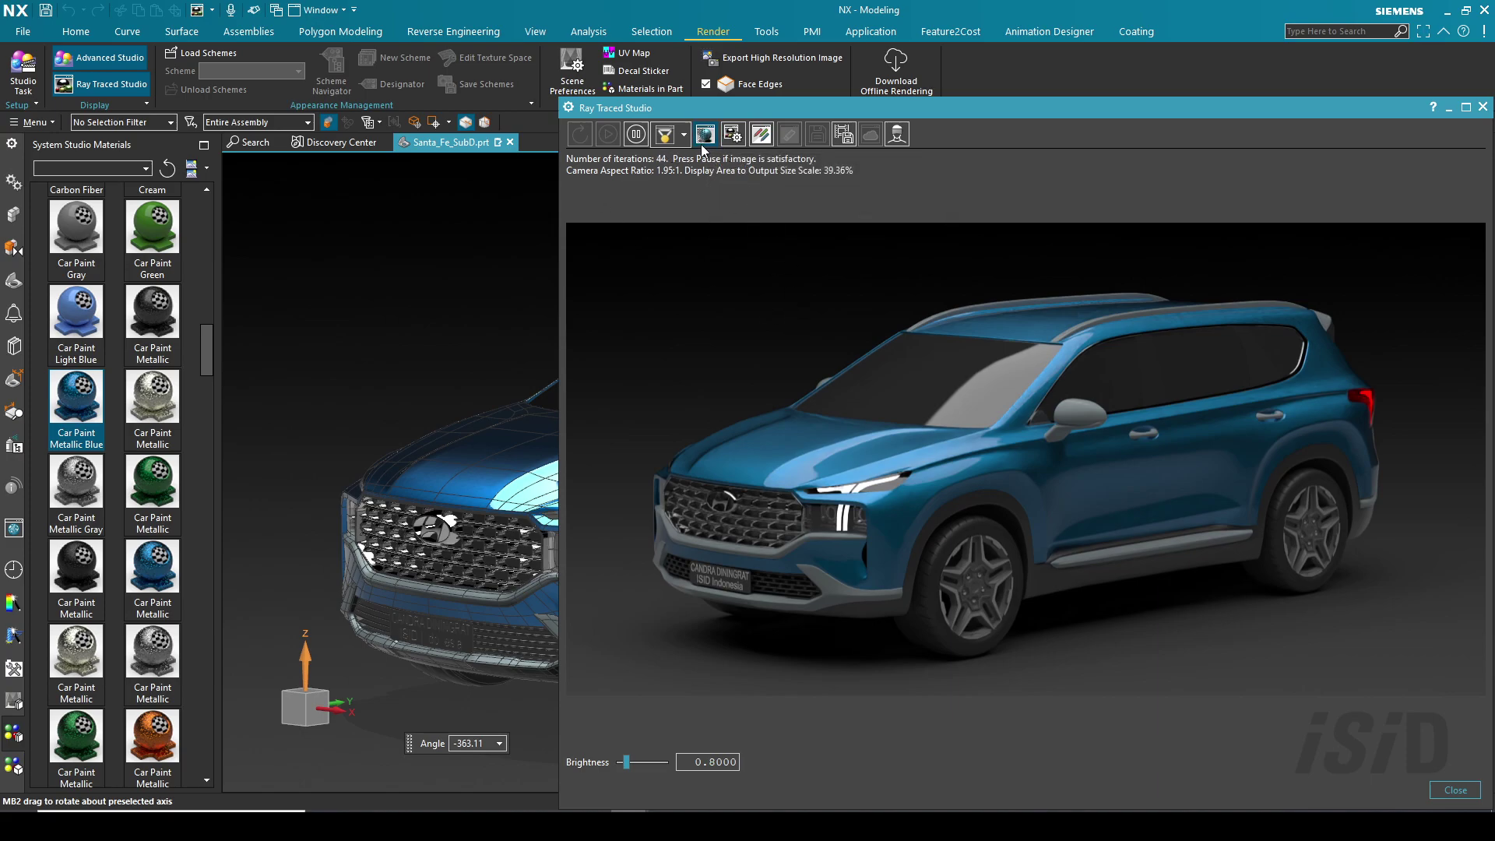
Turn on the image option next to the render quality choice in Ray Traced Studio and shift the render window slightly
left_click(704, 142)
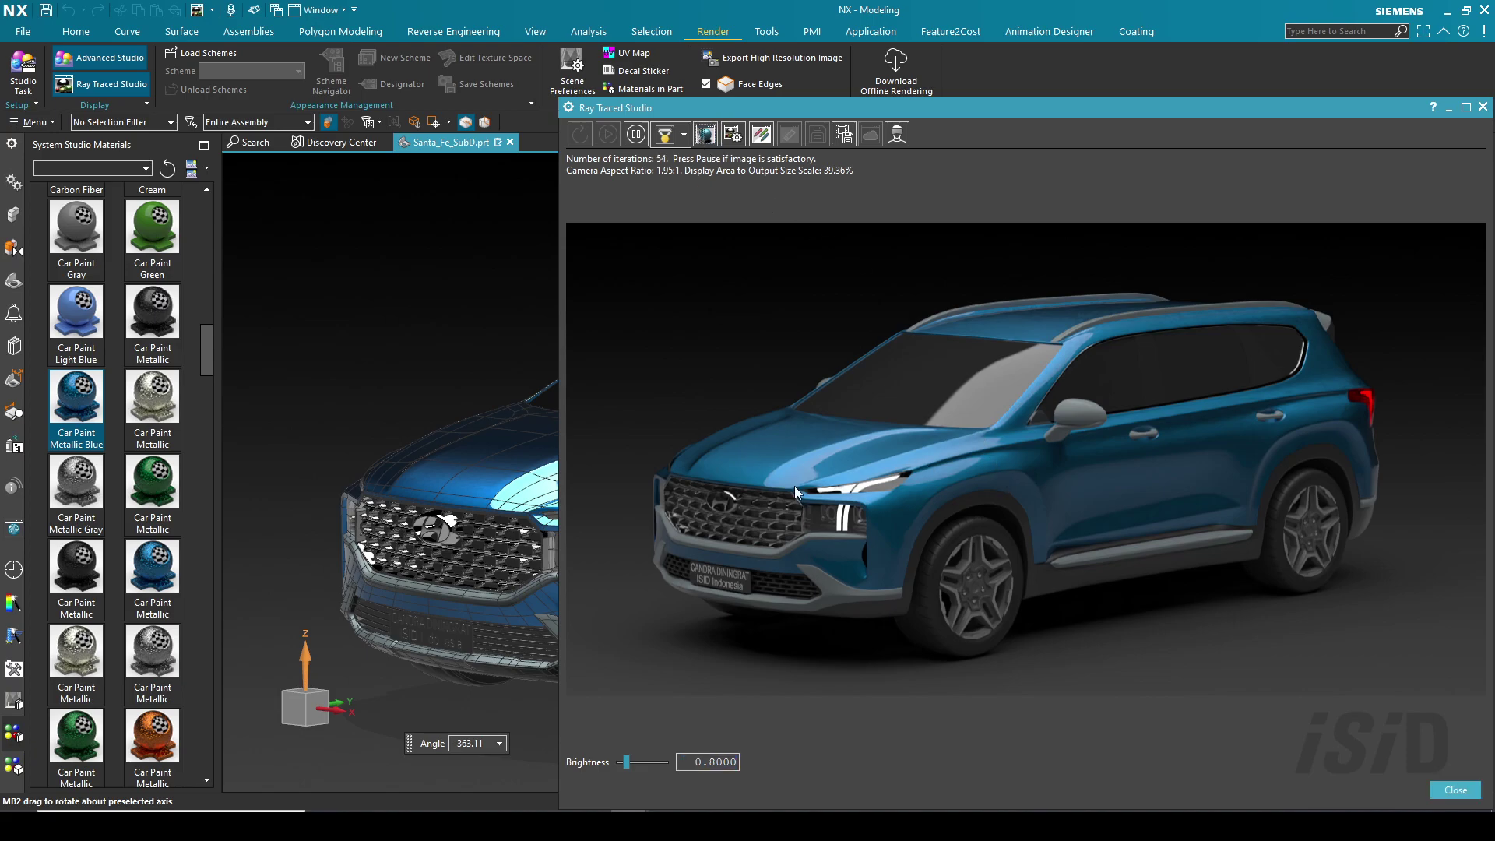
left_click(705, 134)
left_click_drag(697, 106, 701, 85)
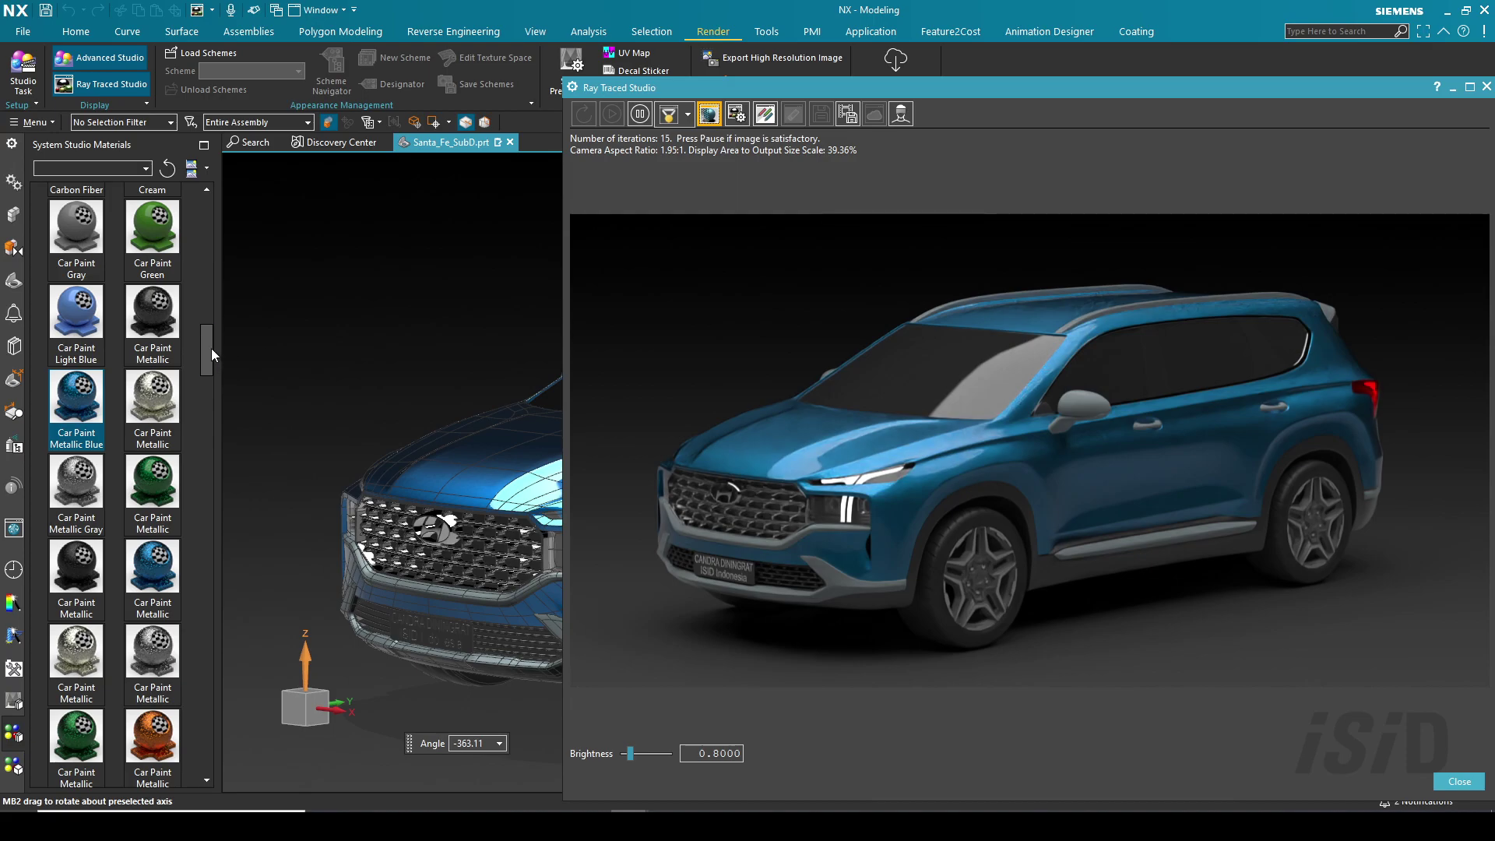
Open the part's Car Paint Metallic Blue material for editing, showing its Base - SVM properties and thumbnail preview
left_click_drag(206, 342, 214, 207)
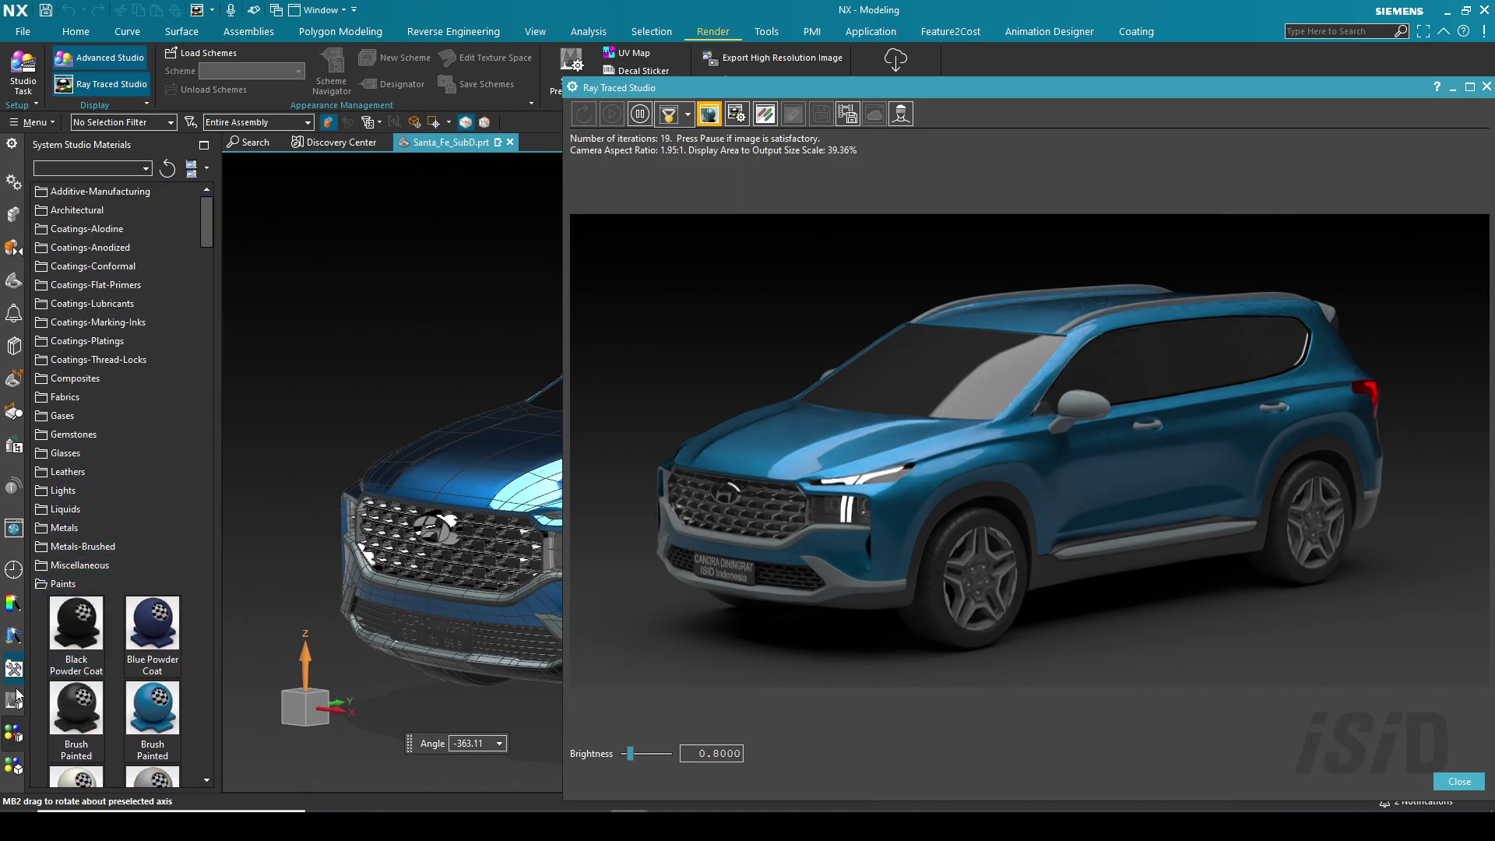
left_click(15, 768)
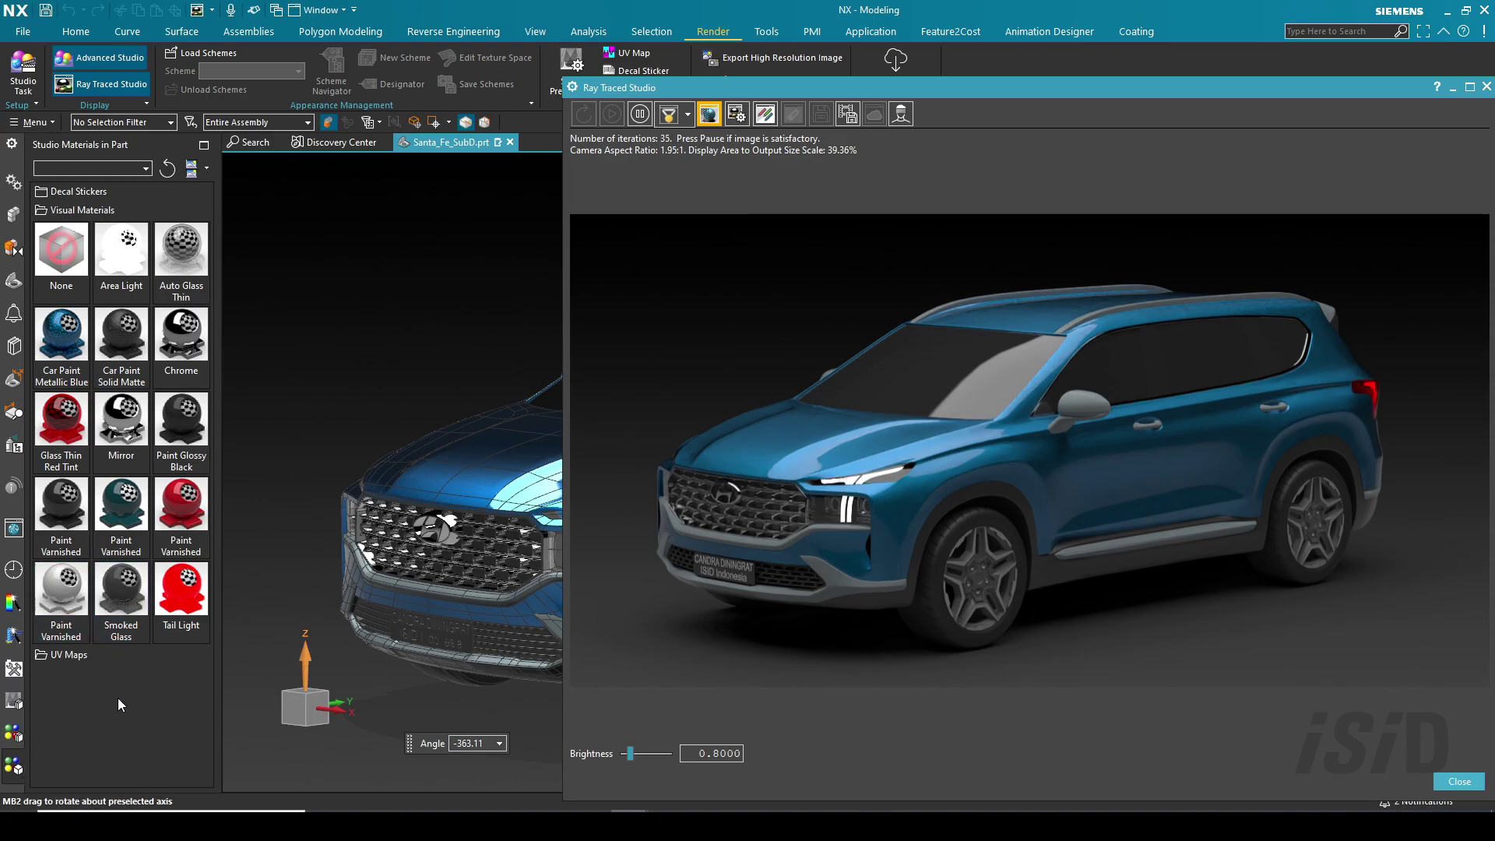
right_click(64, 340)
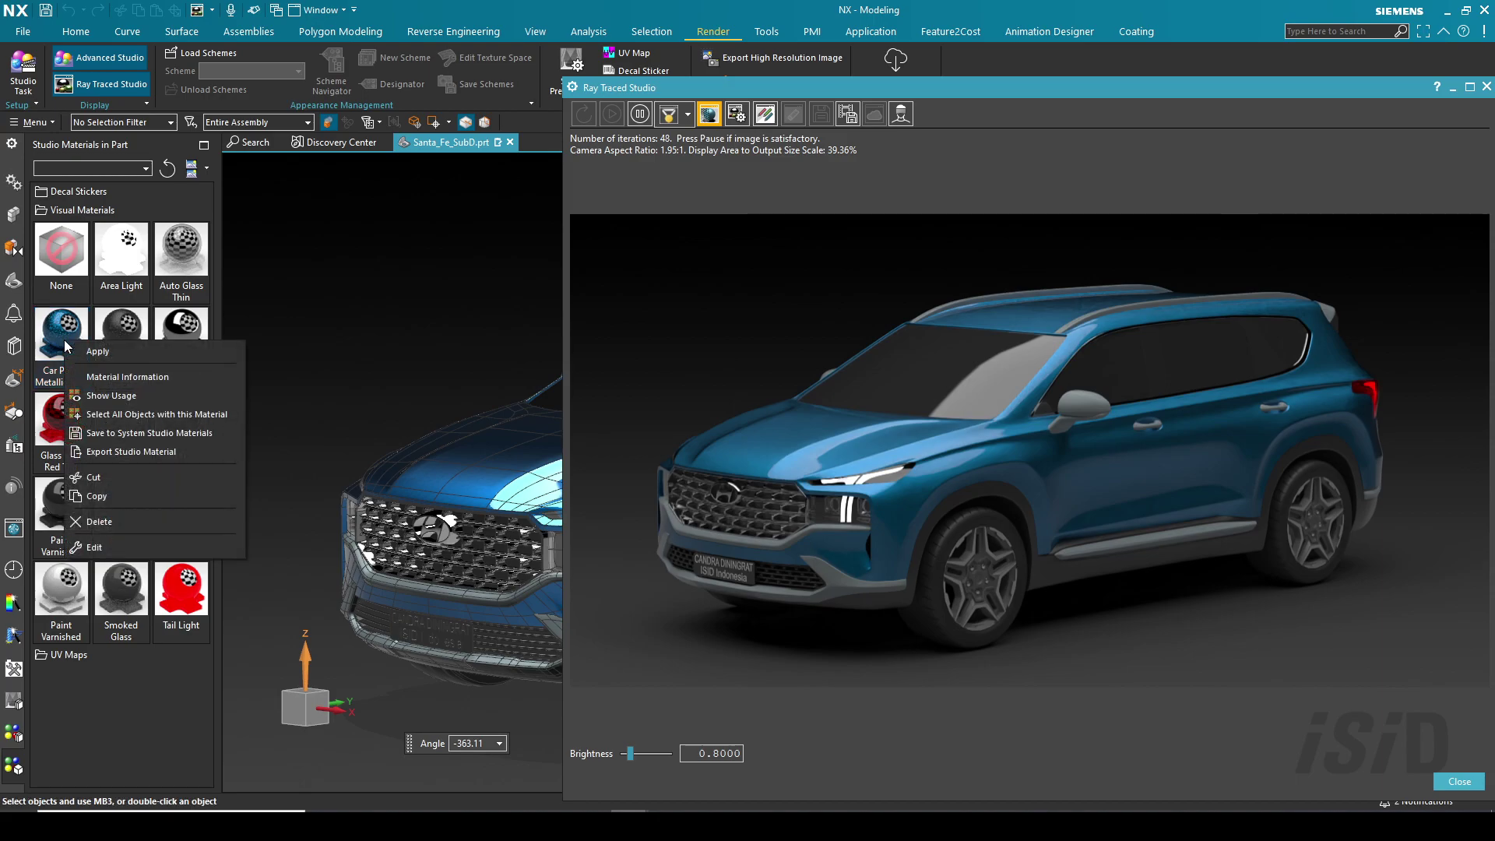
left_click(104, 548)
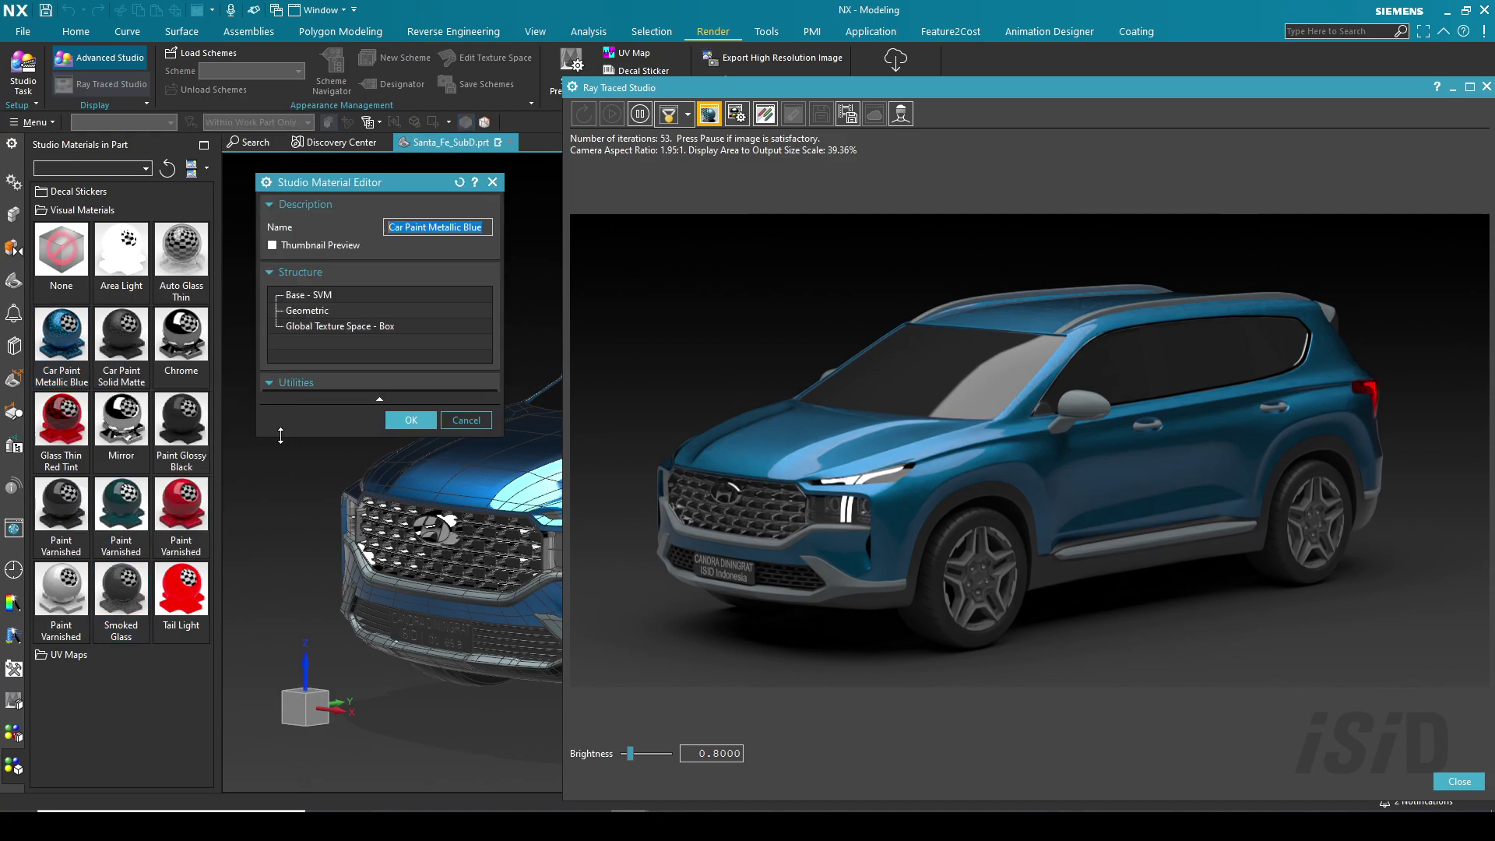
left_click(332, 294)
left_click(273, 245)
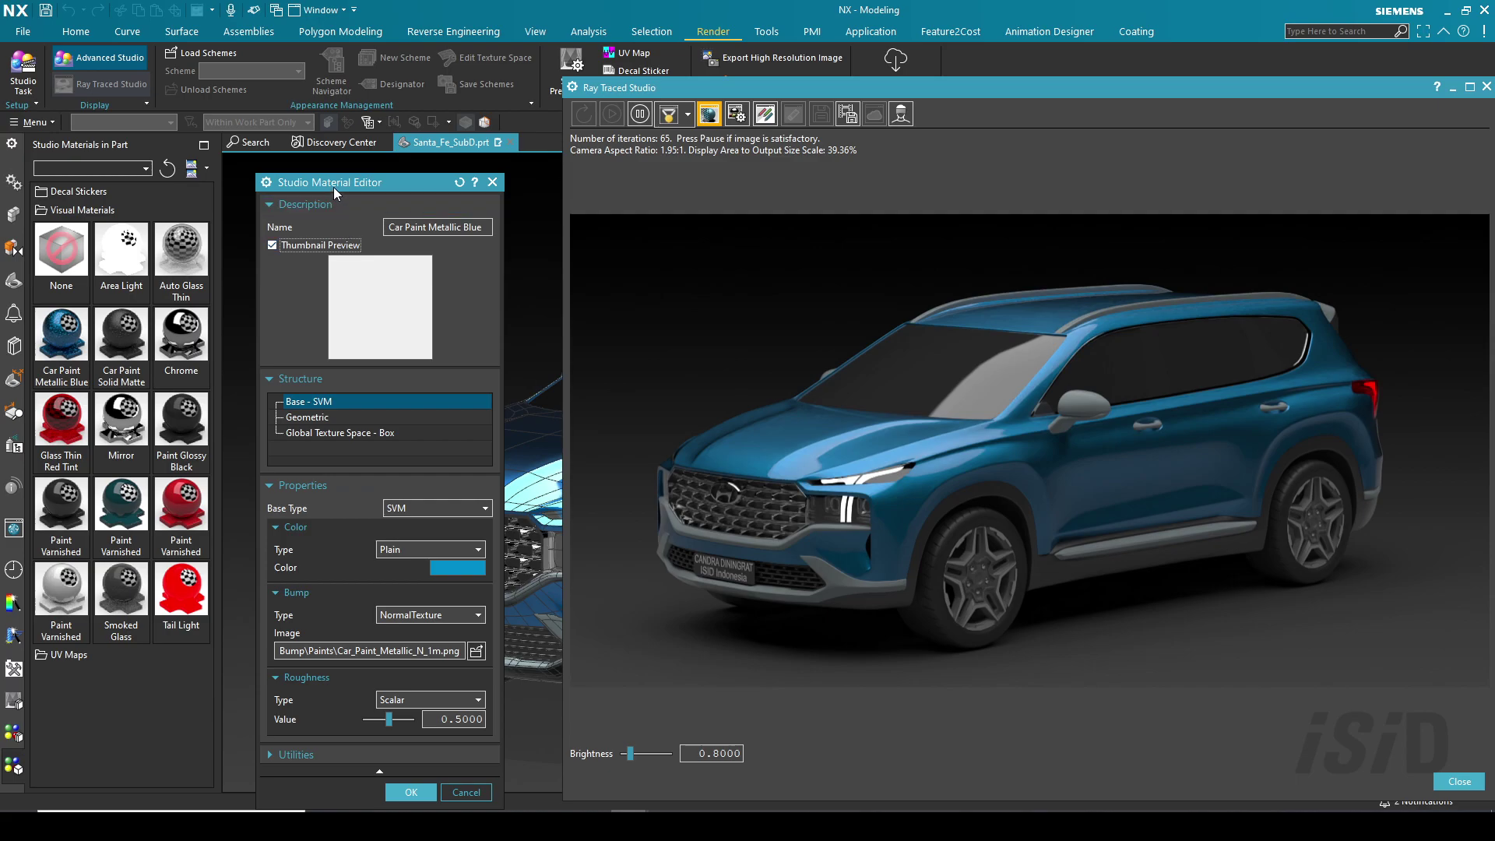
left_click_drag(333, 189, 315, 149)
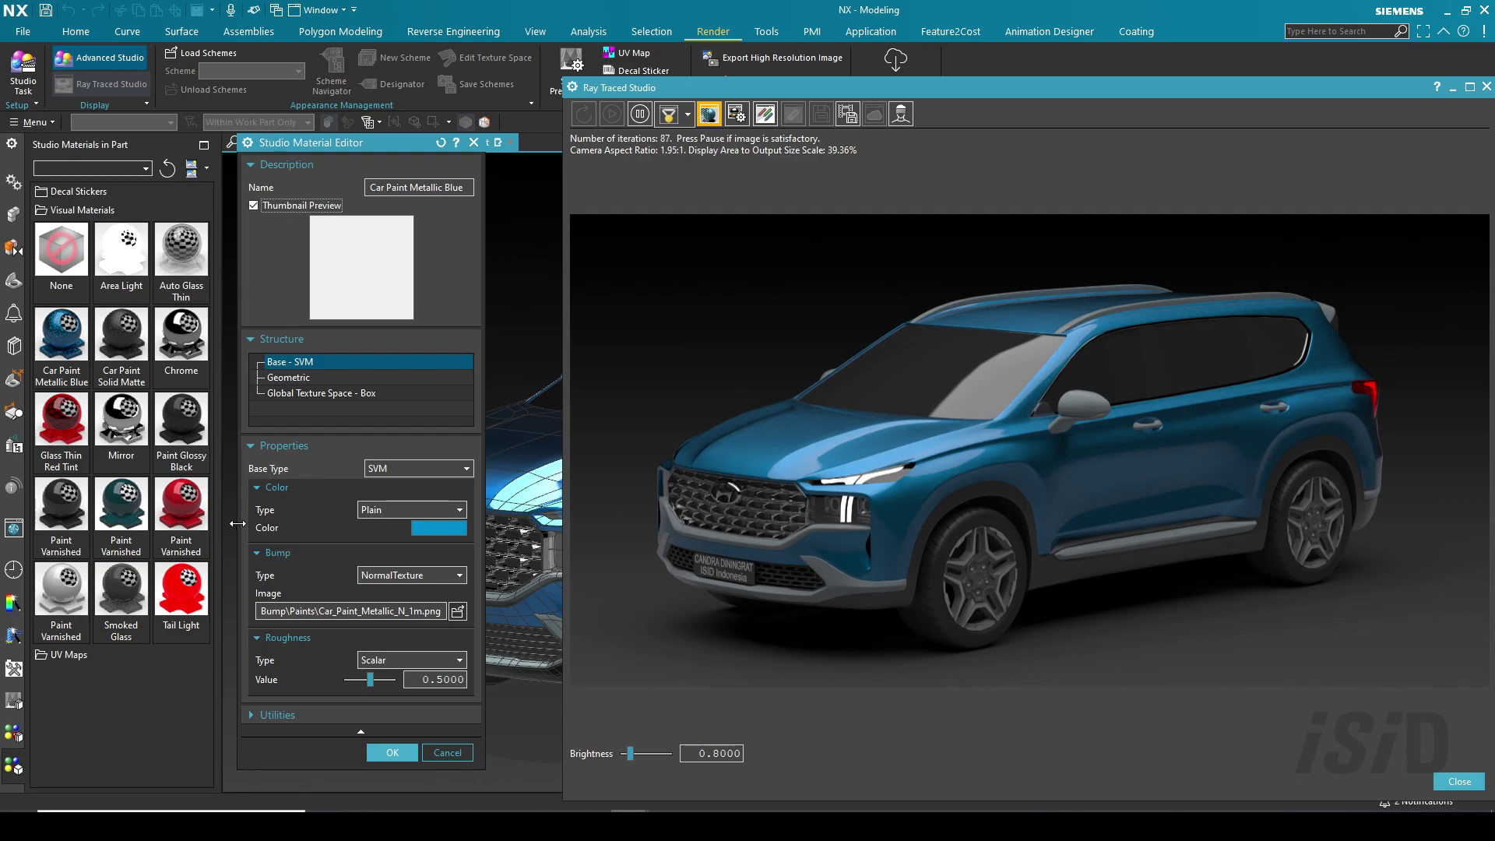
Set the Car Paint Metallic Blue base color to a custom olive green, RGB 134, 156, 47, and accept the material edit
left_click(441, 532)
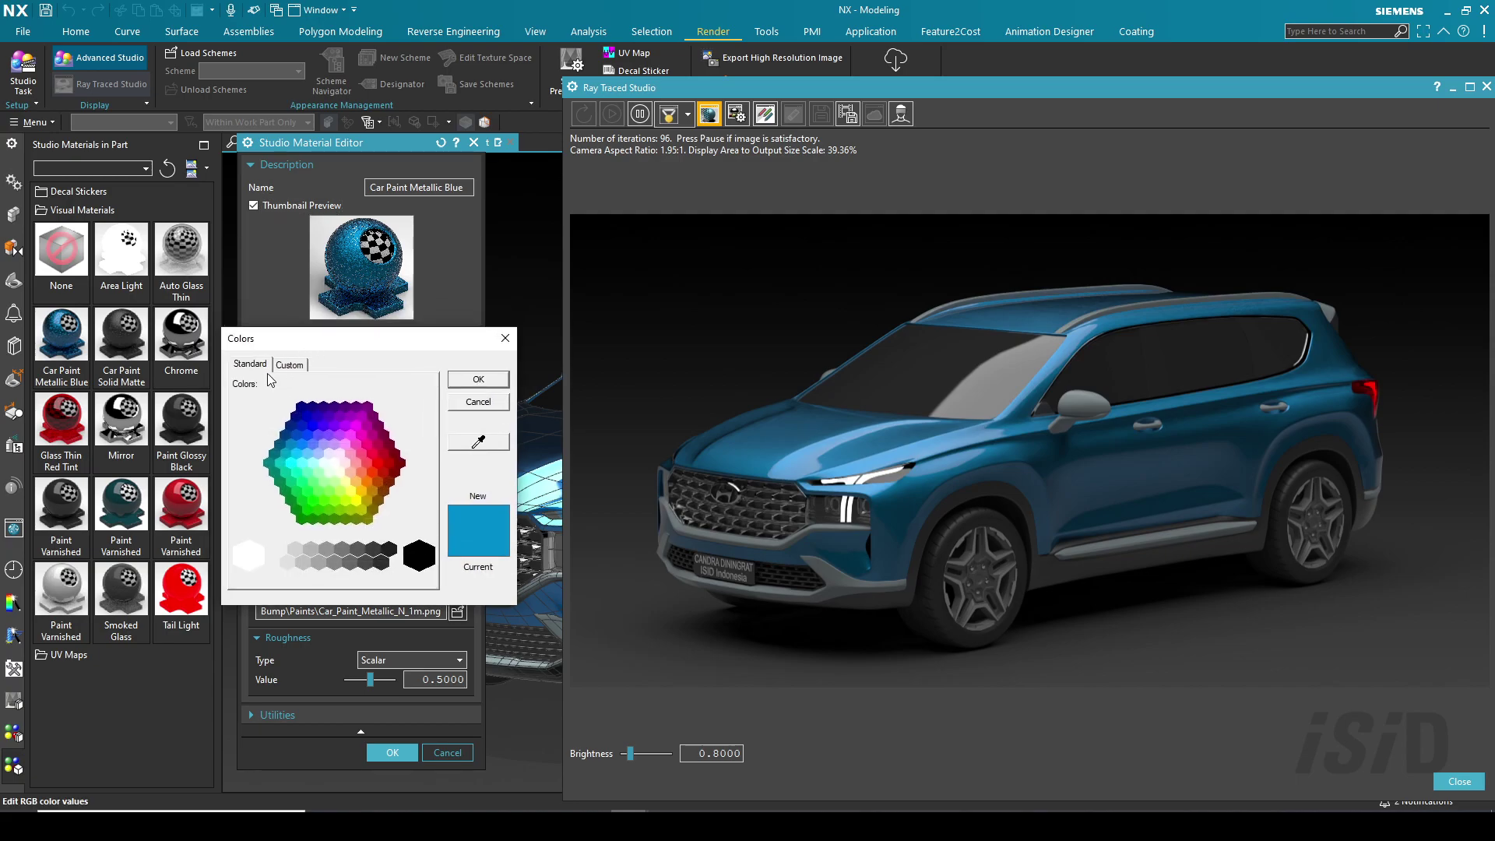
left_click(290, 366)
left_click(251, 365)
left_click(290, 364)
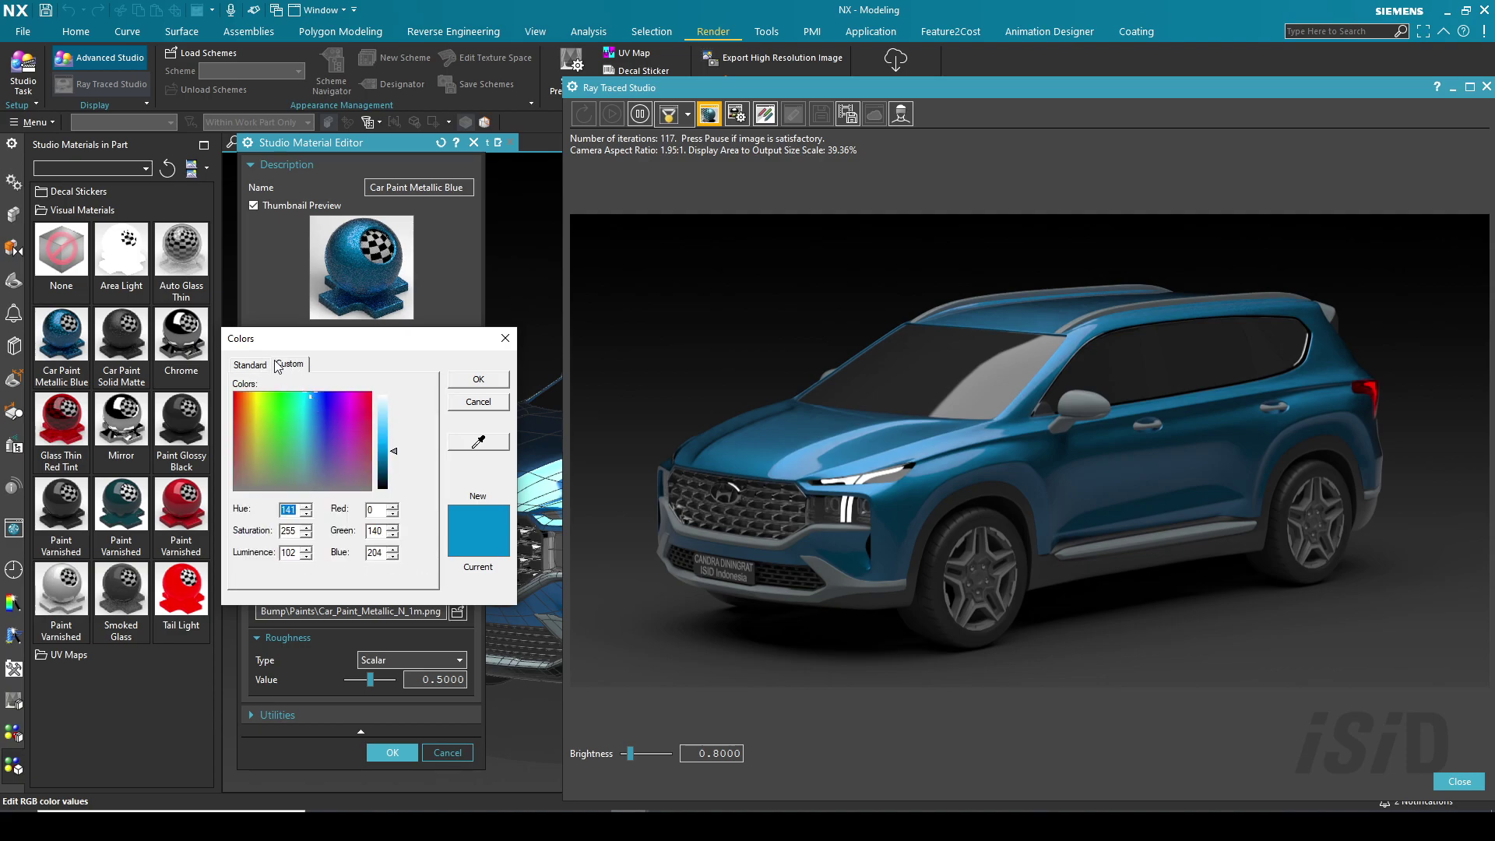
left_click_drag(315, 397, 260, 438)
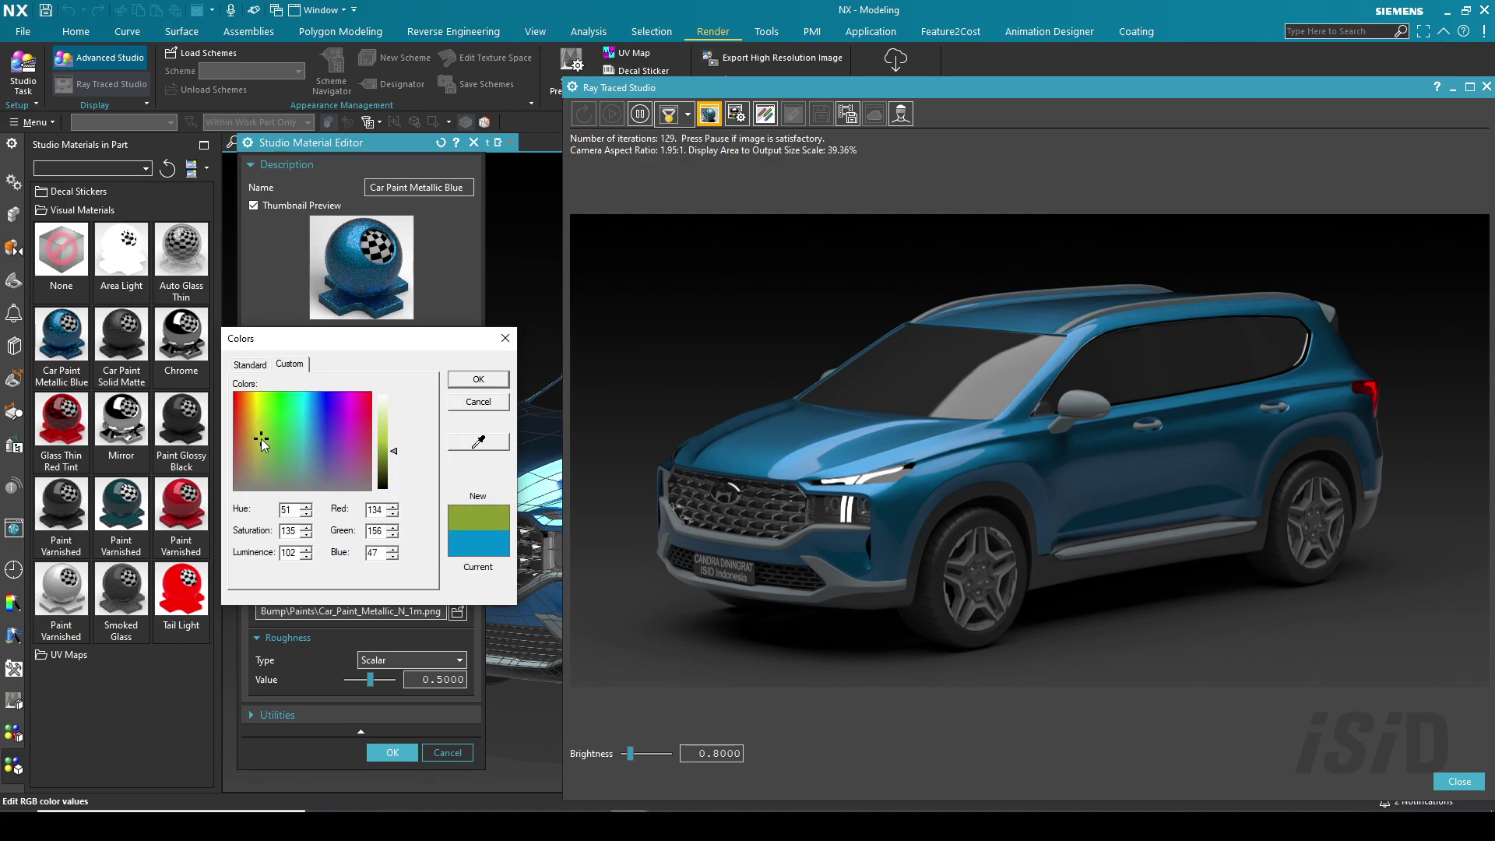
left_click(499, 378)
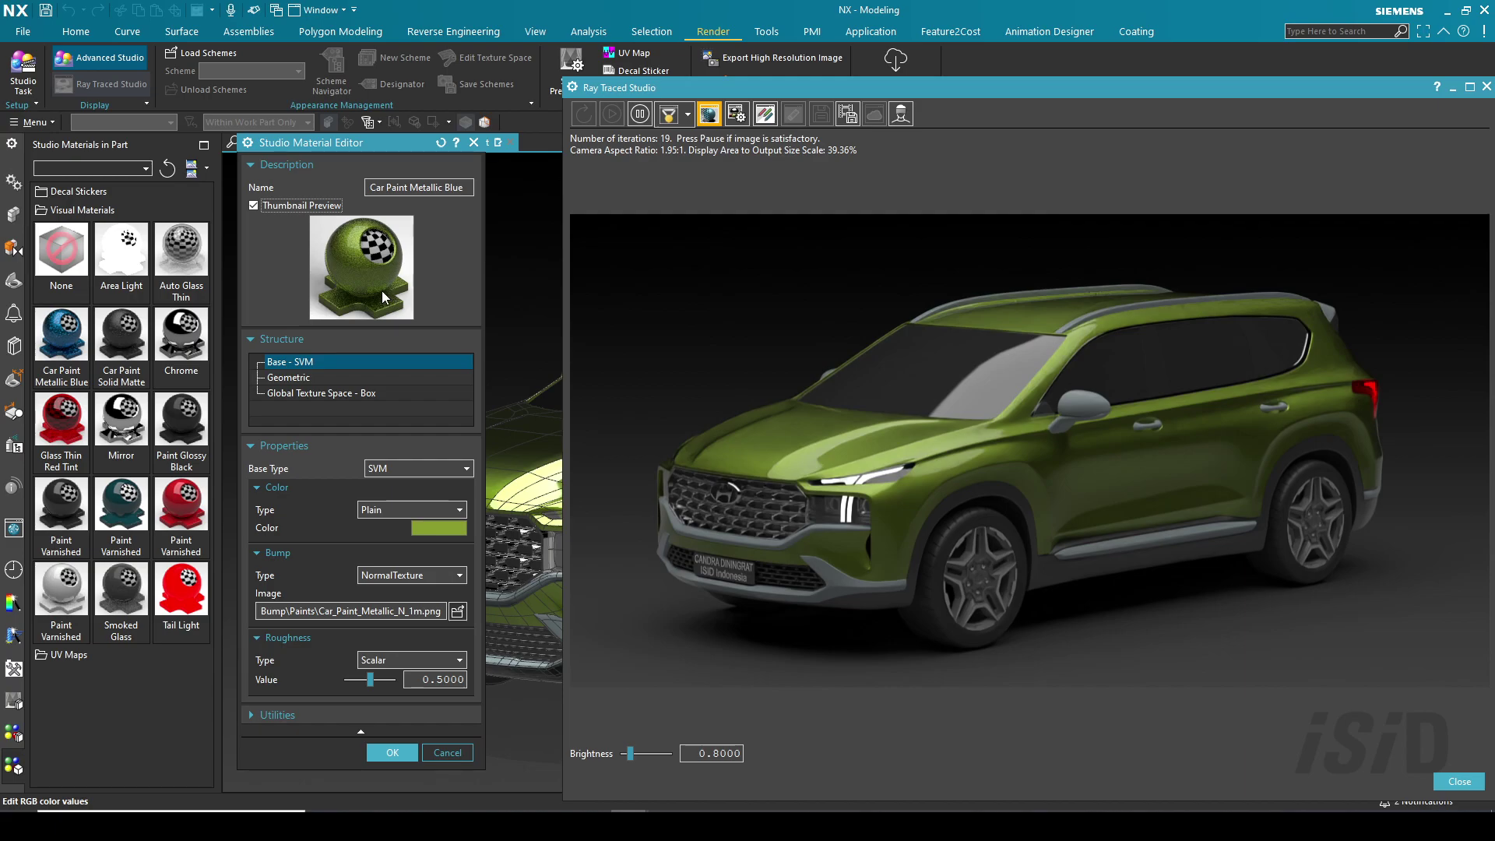
left_click_drag(343, 143, 335, 91)
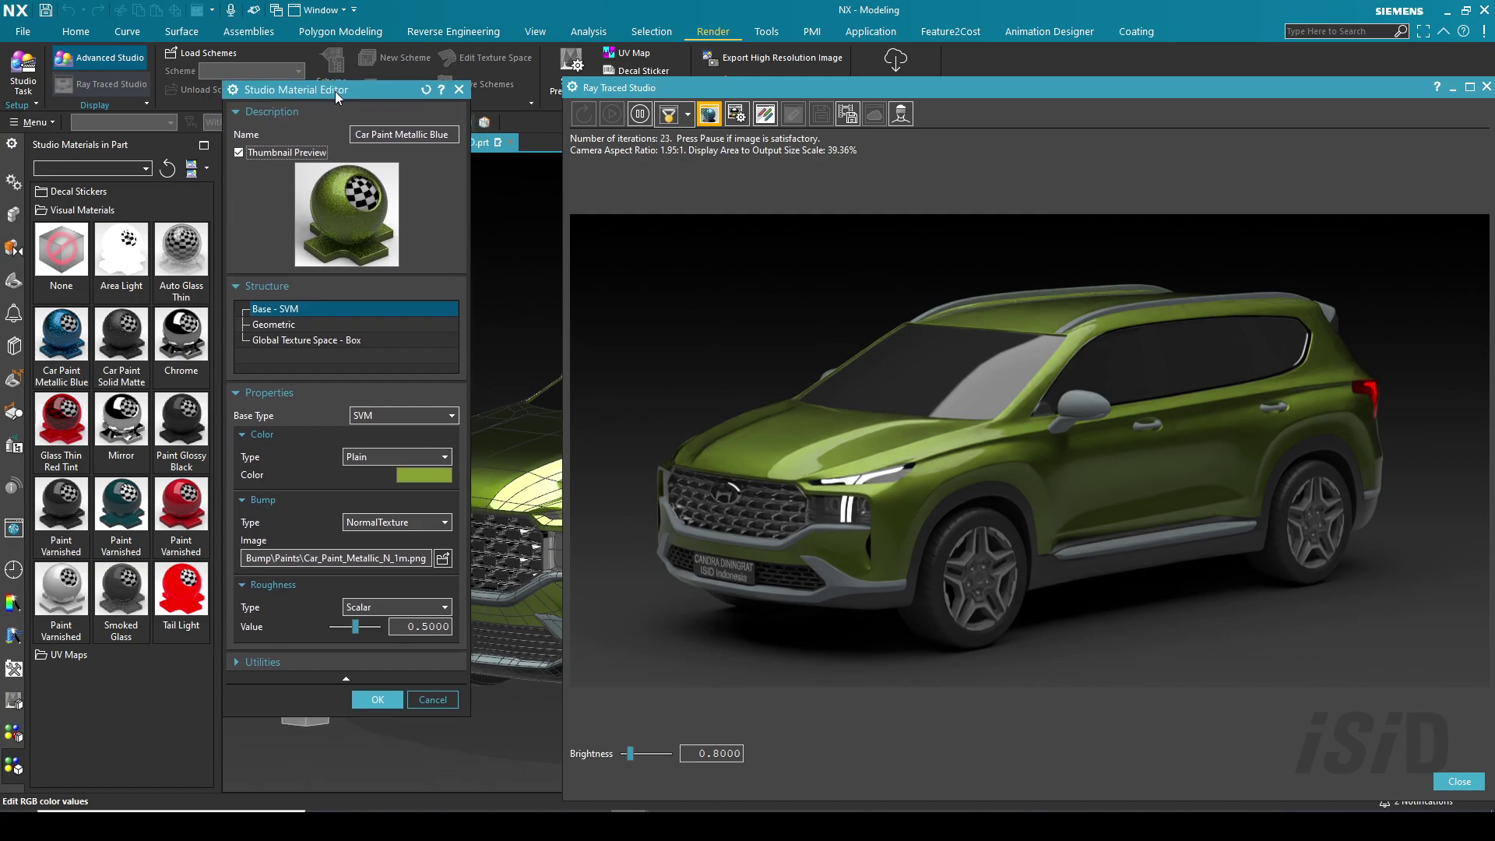
left_click(335, 662)
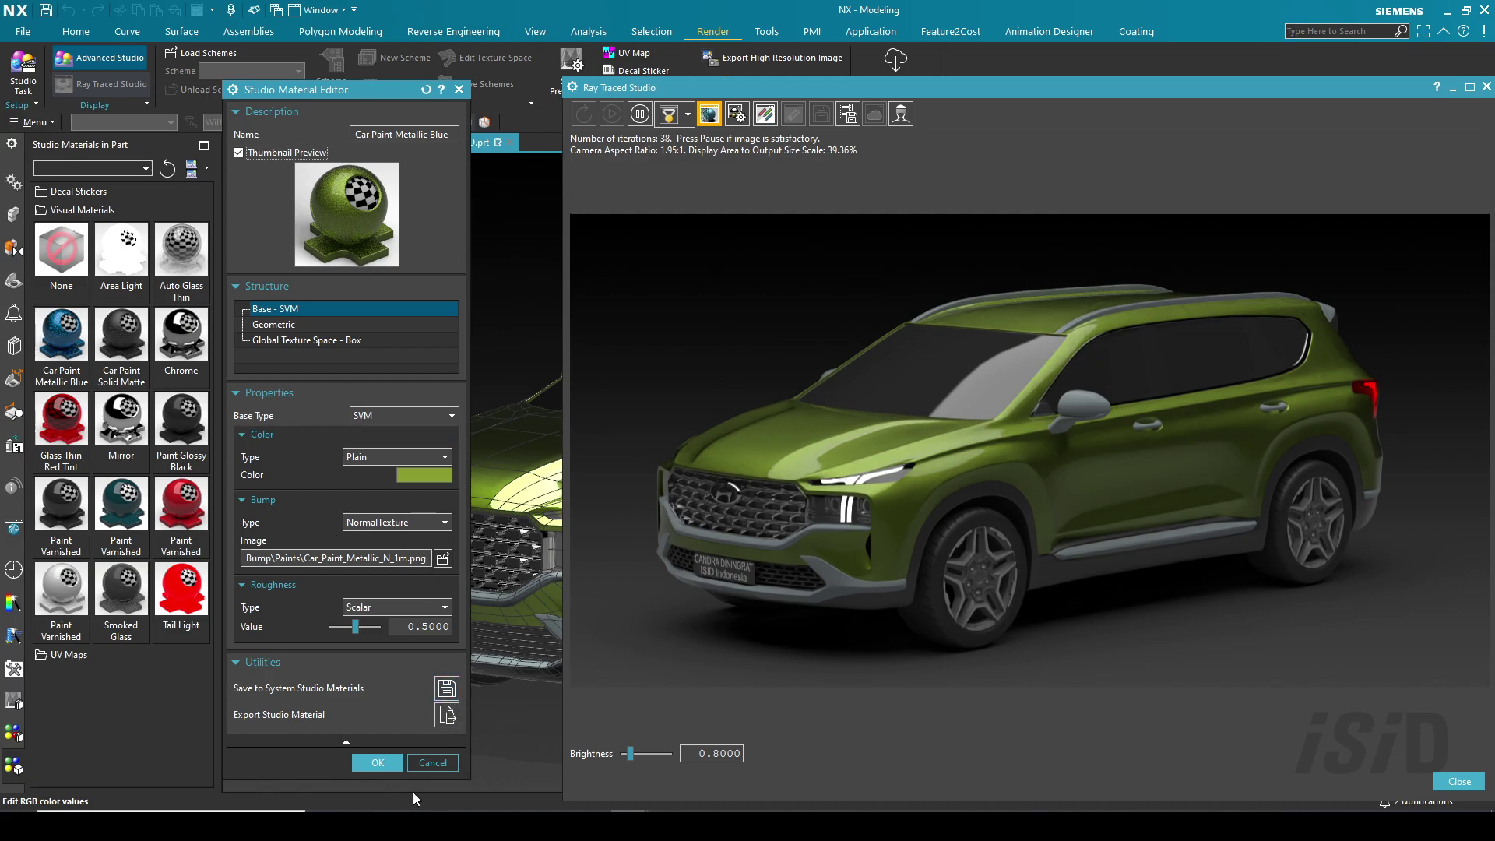
left_click(386, 766)
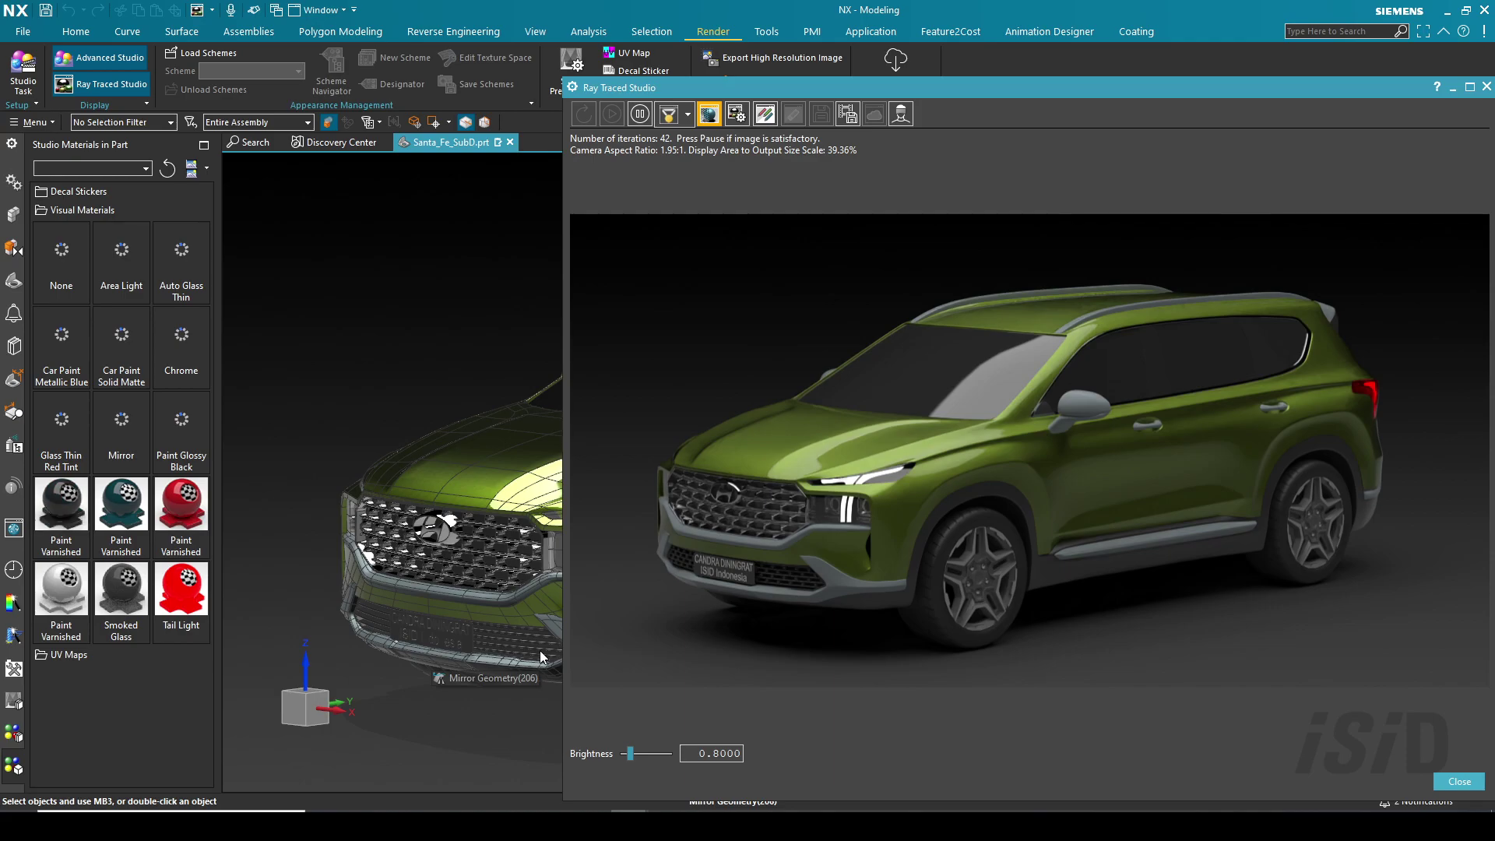
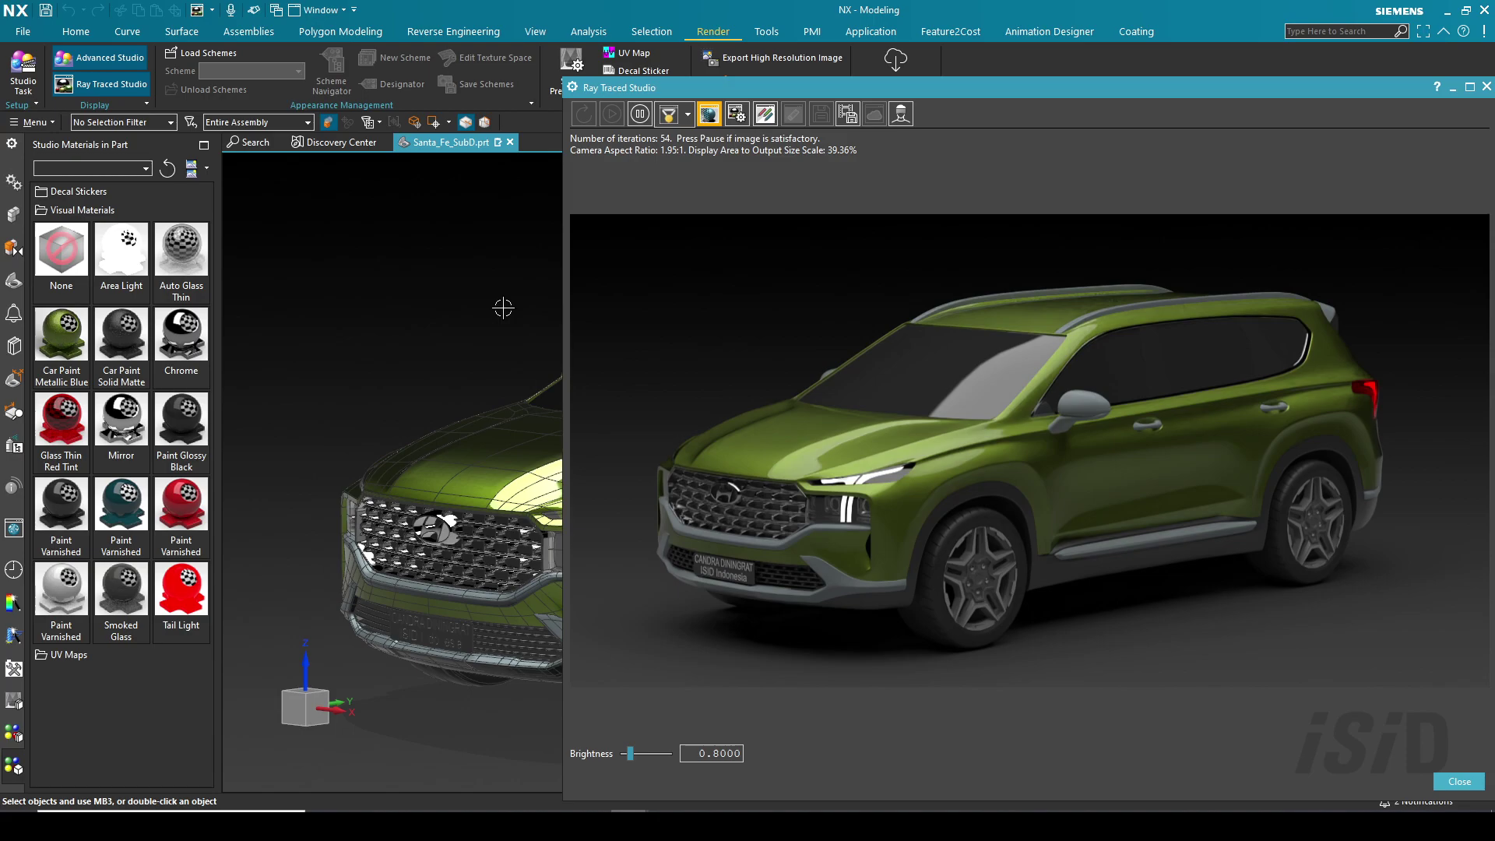
Close the Ray Traced Studio and delete the green-tinted Car Paint Metallic Blue material from the part's studio materials
left_click_drag(933, 88, 883, 80)
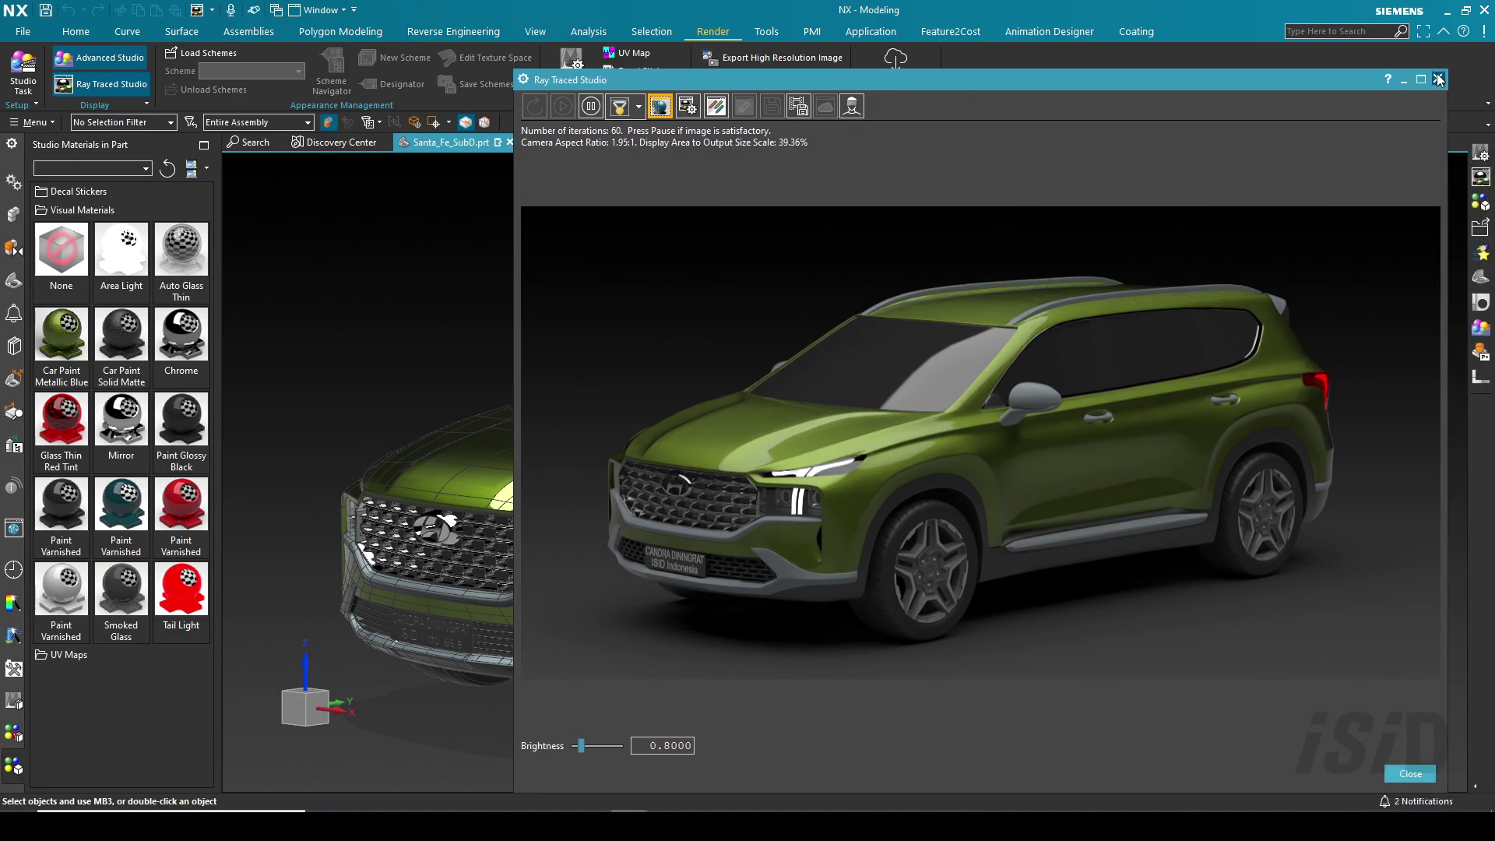
left_click(1438, 80)
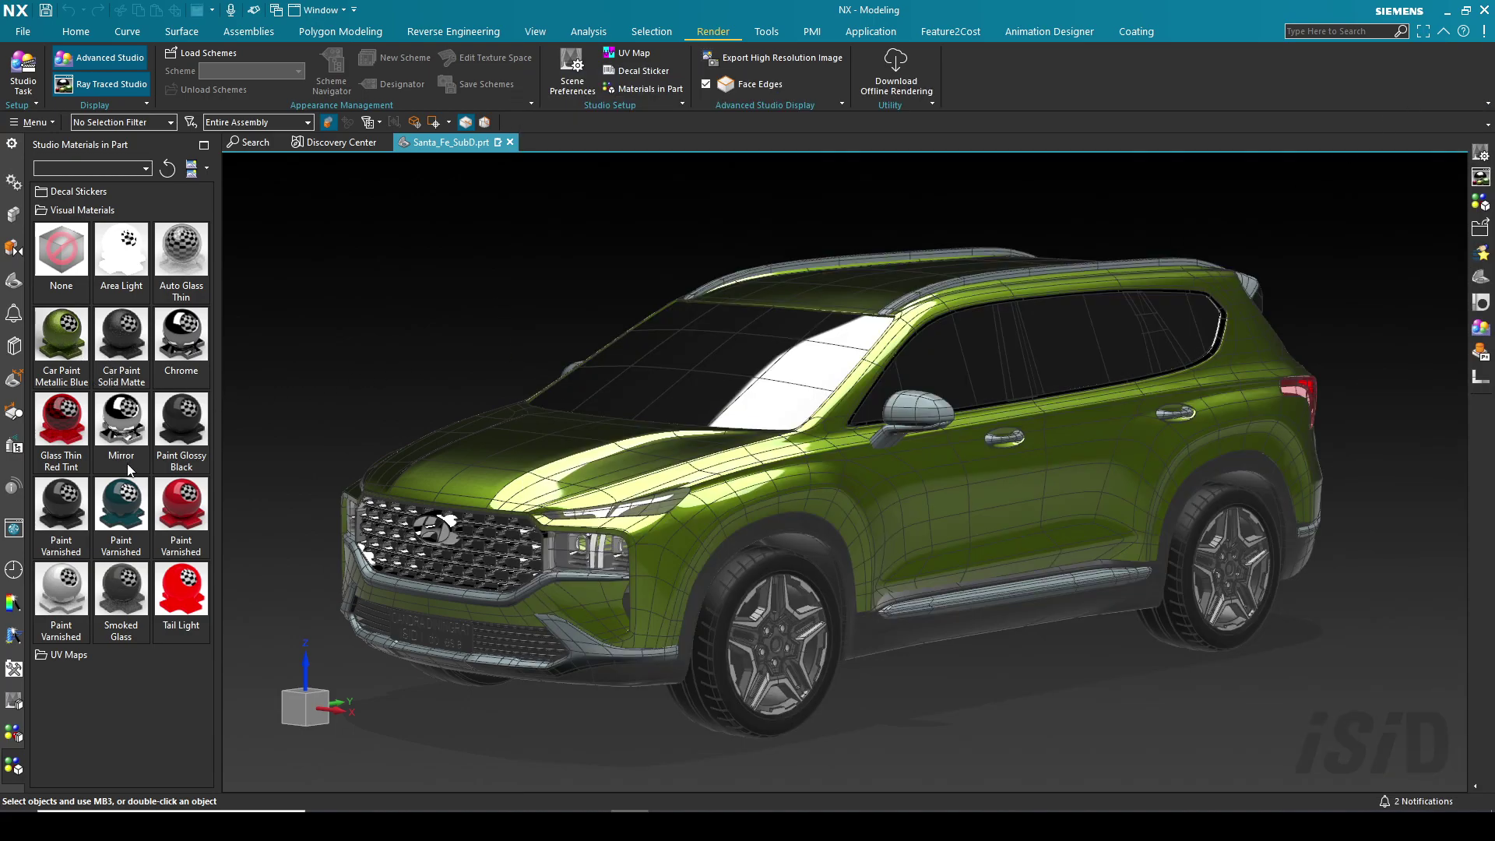
right_click(76, 352)
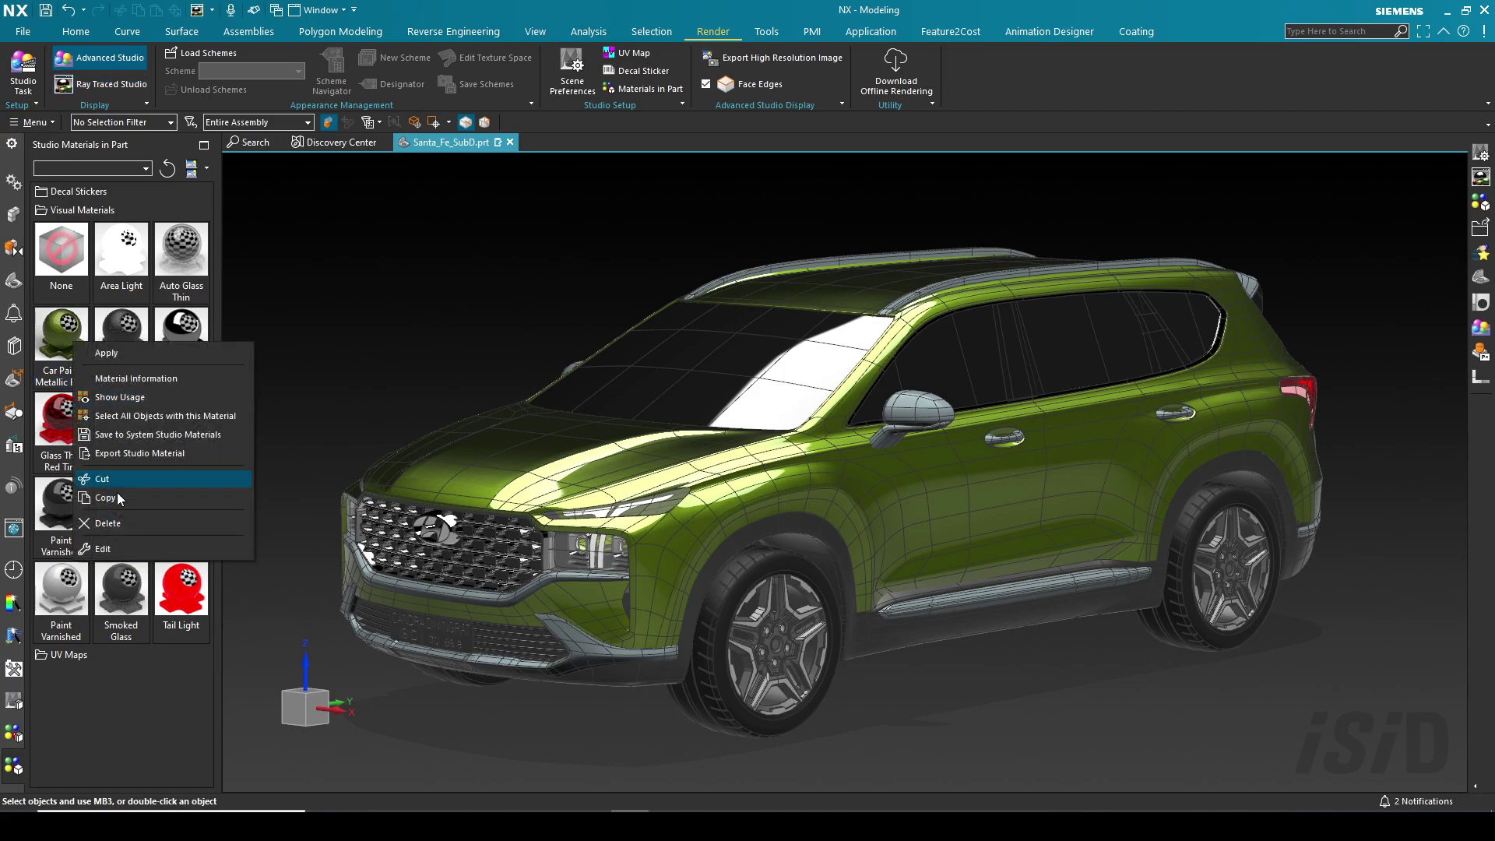
left_click(118, 525)
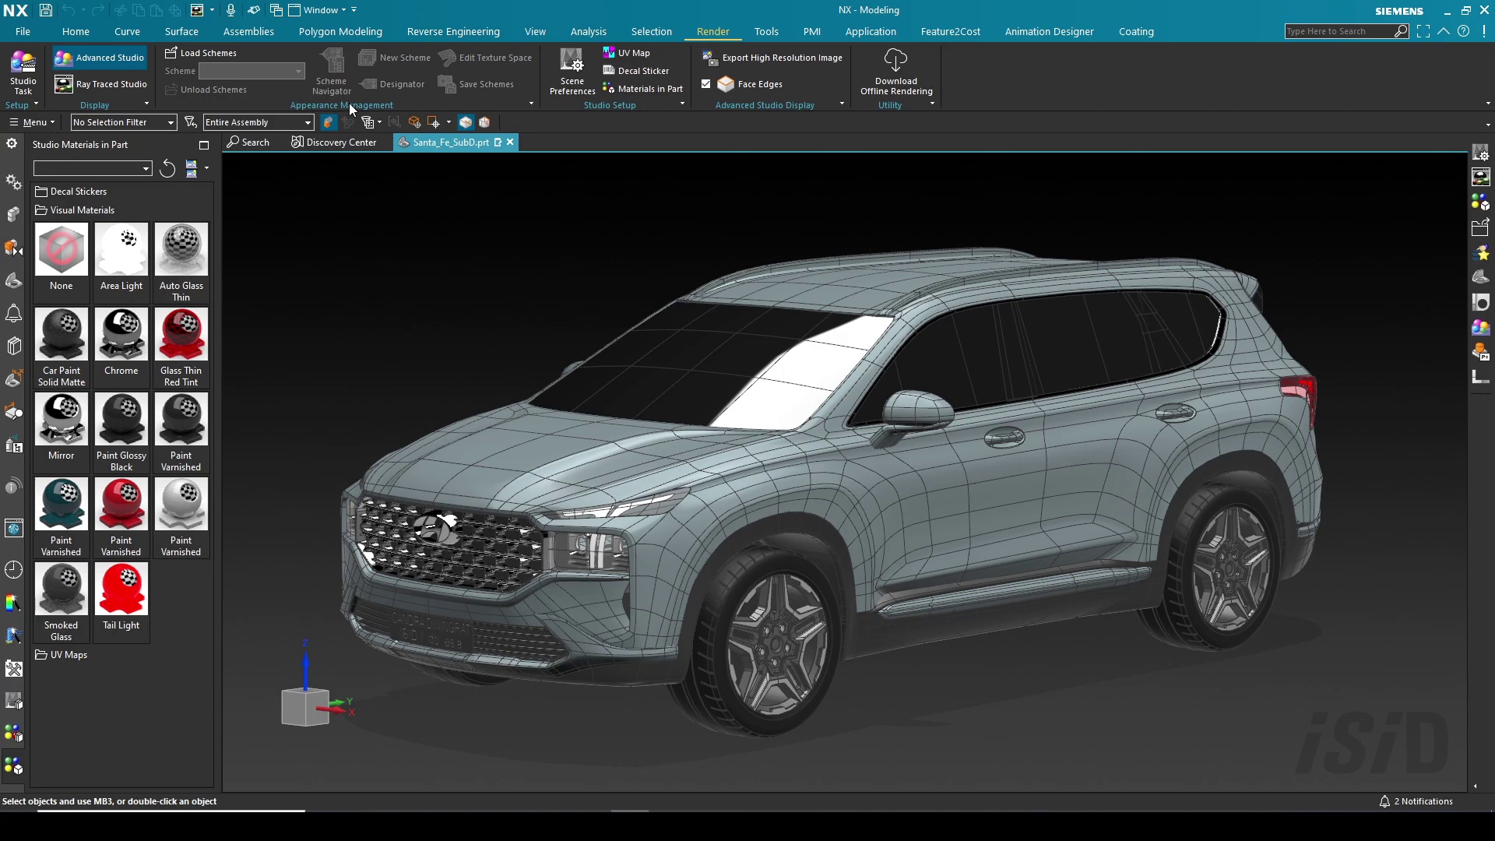
Load the appearance schemes for the part, accepting a new scheme file, and create an appearance scheme named Green Silver
left_click(213, 54)
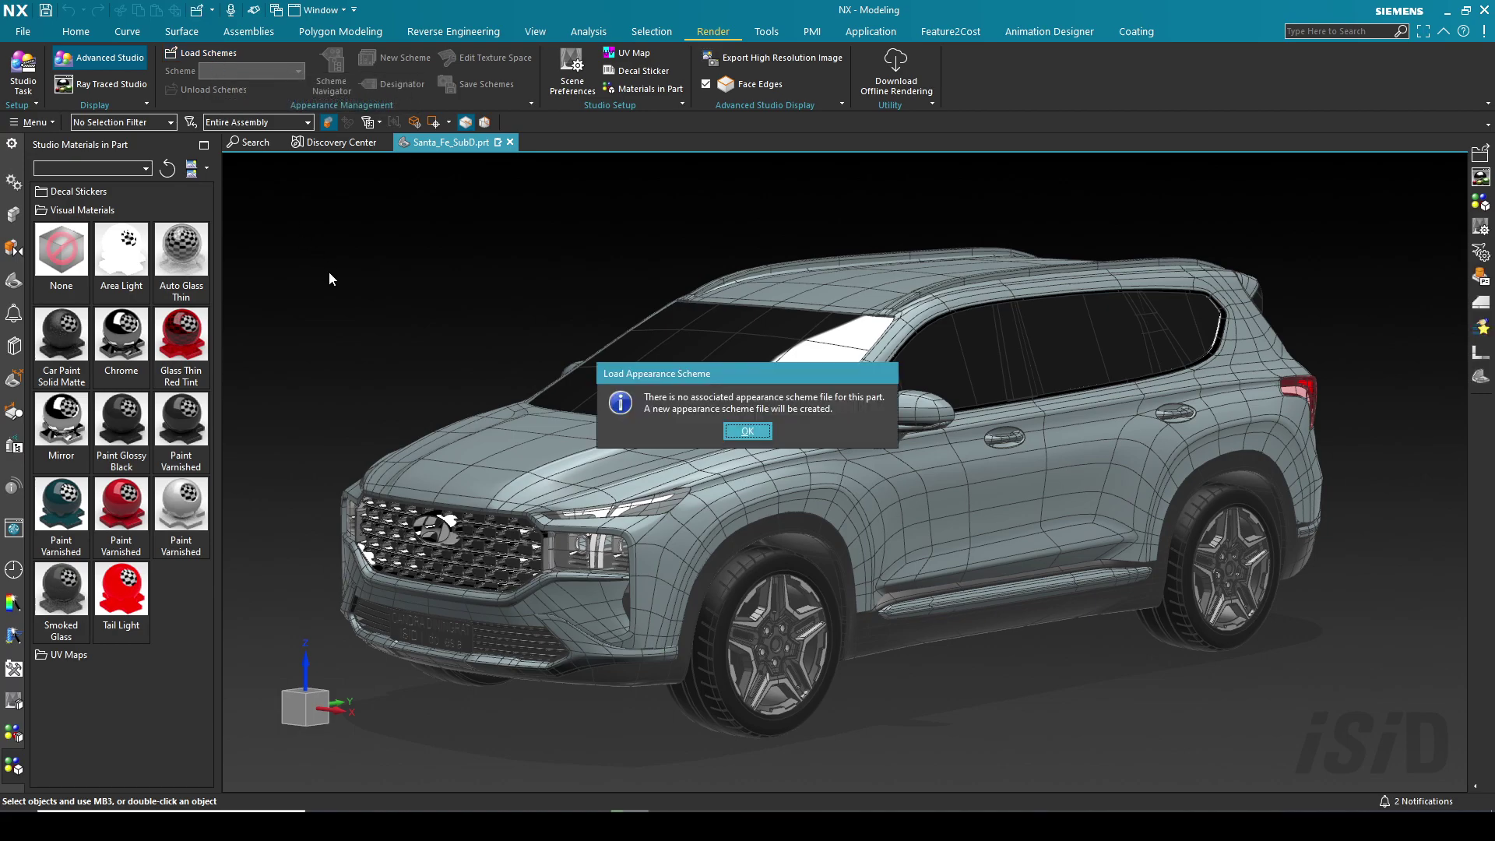
left_click(748, 431)
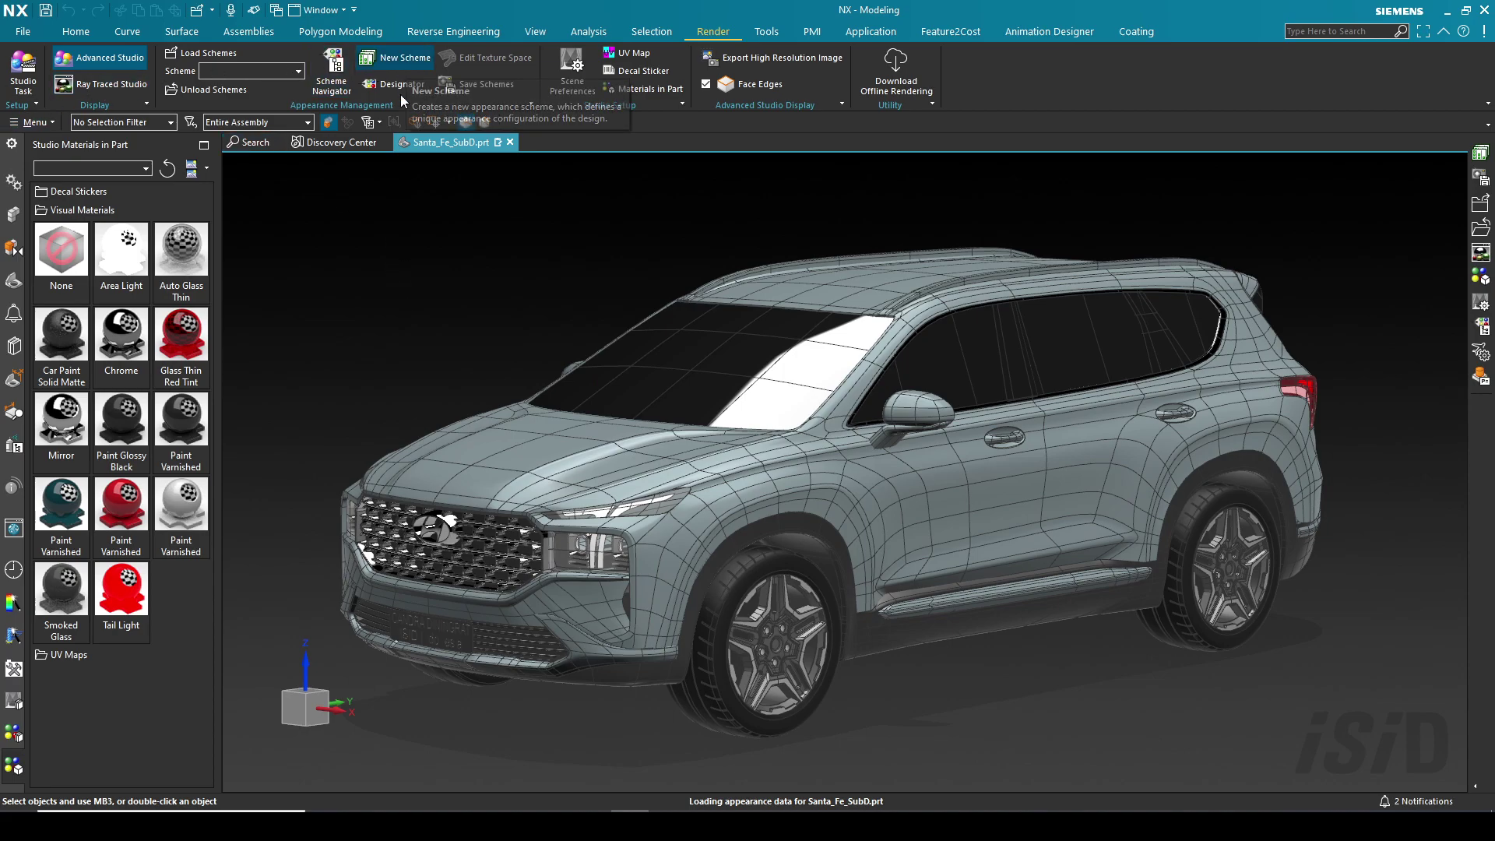
left_click(383, 65)
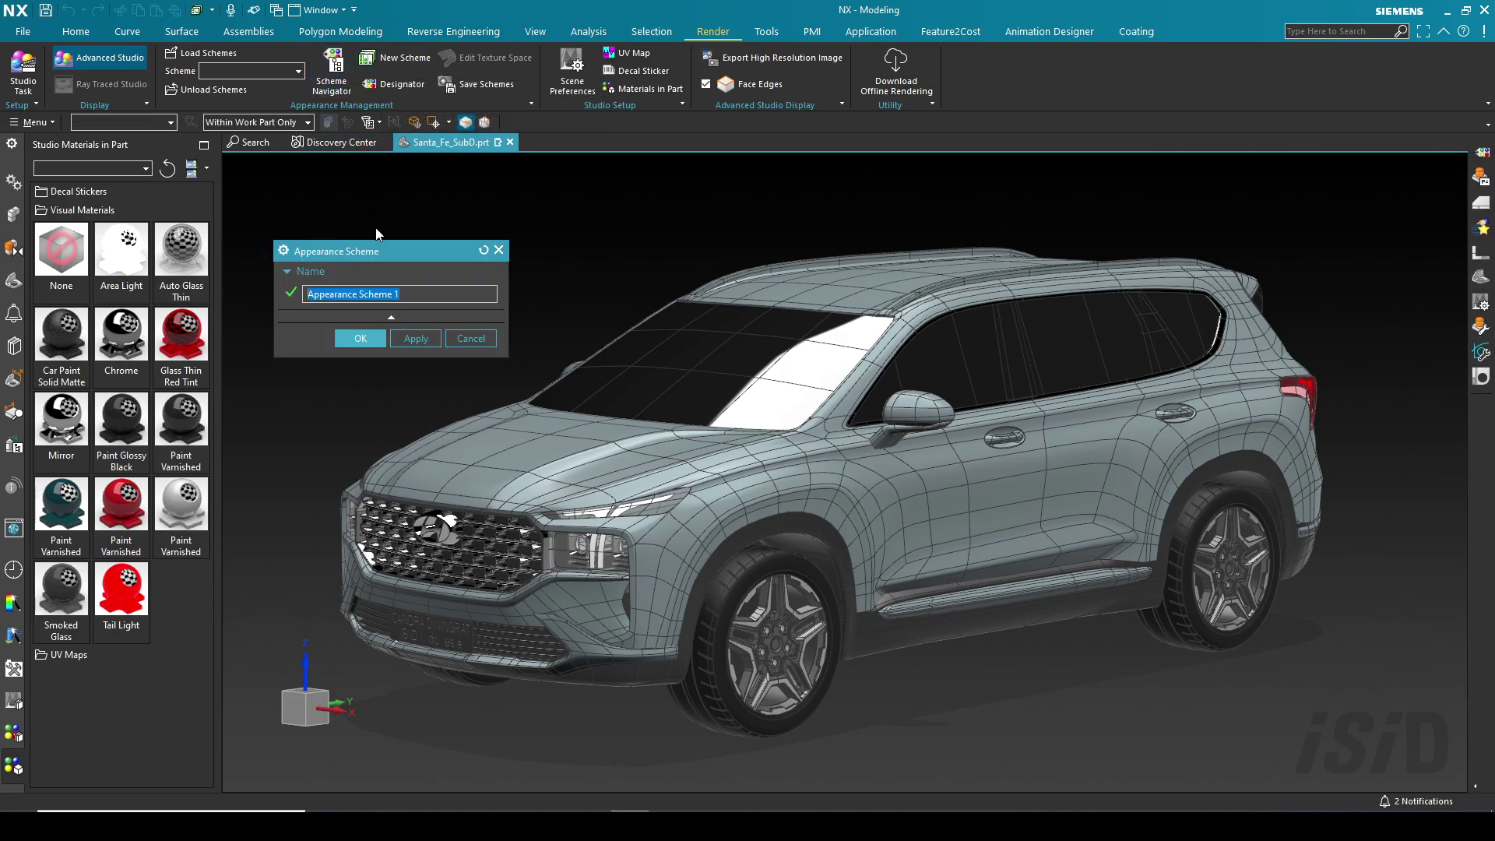
left_click_drag(376, 253, 368, 244)
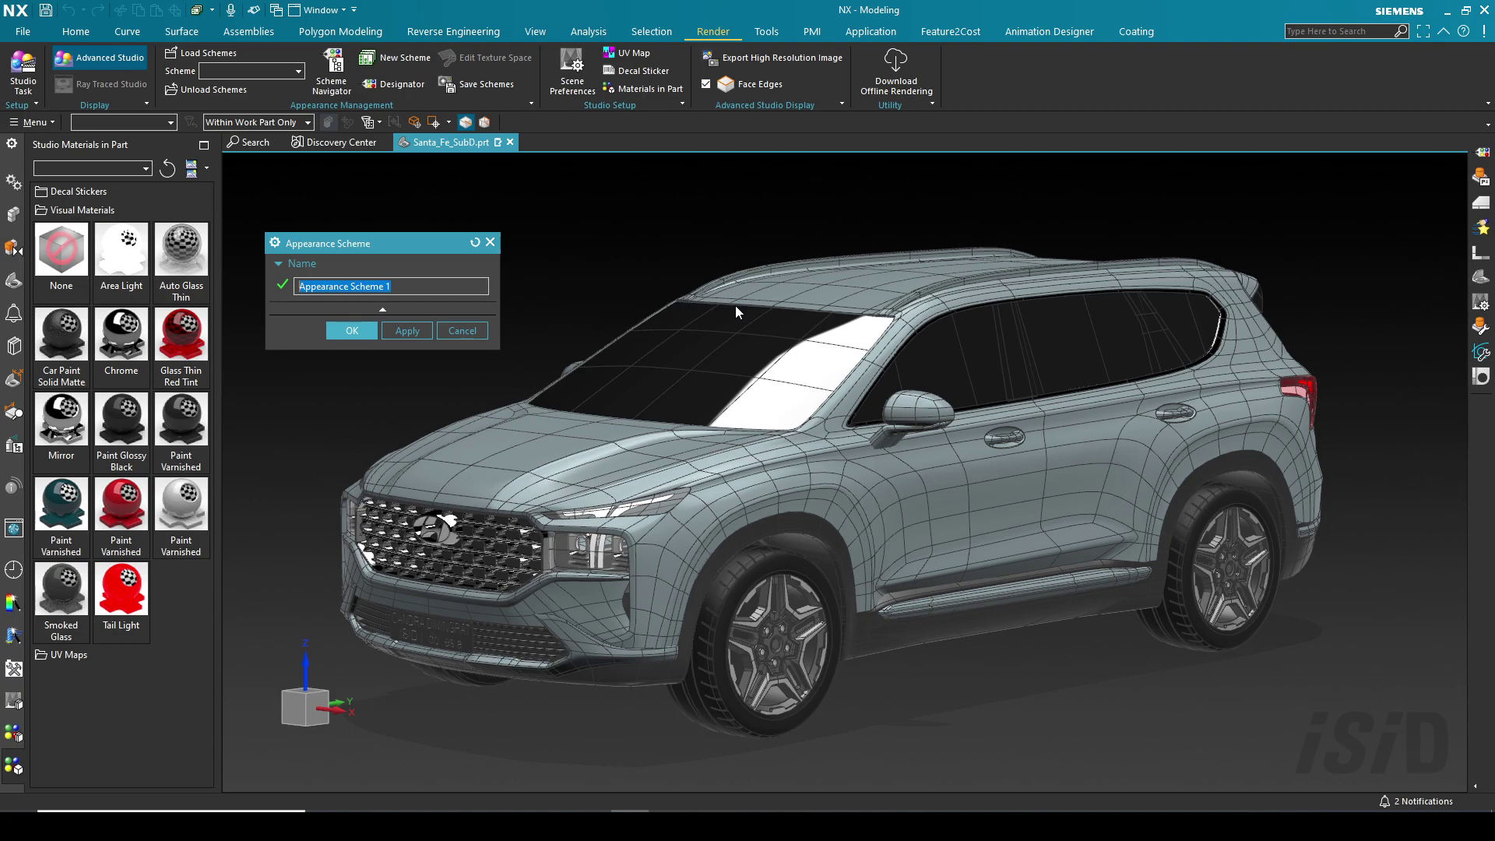
type("Green Silver")
left_click(352, 330)
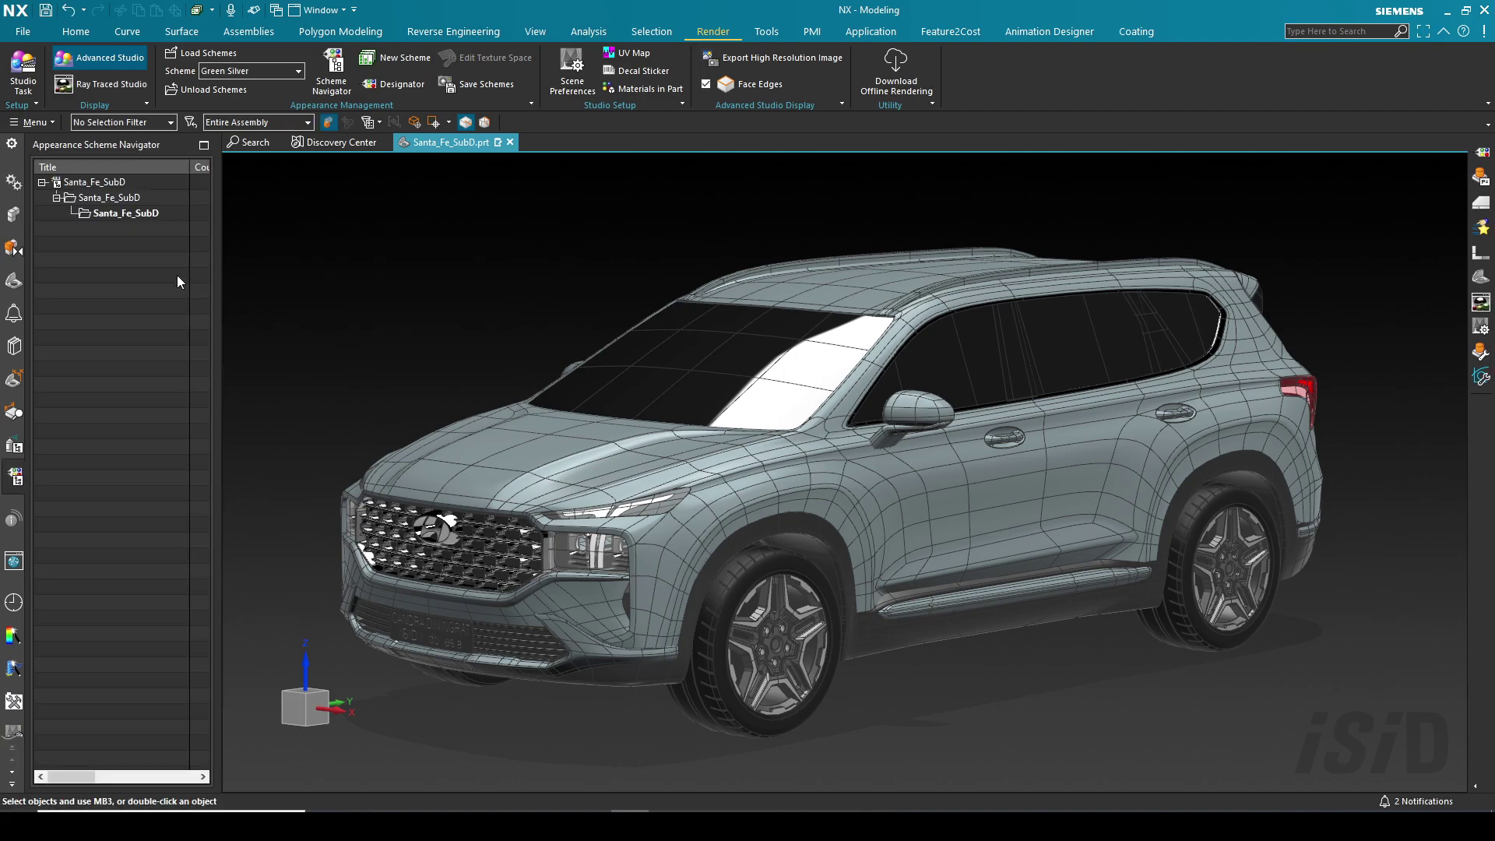
Undock the Appearance Scheme Navigator and examine the Santa_Fe_SubD entry listed under the Green Silver scheme
right_click(11, 488)
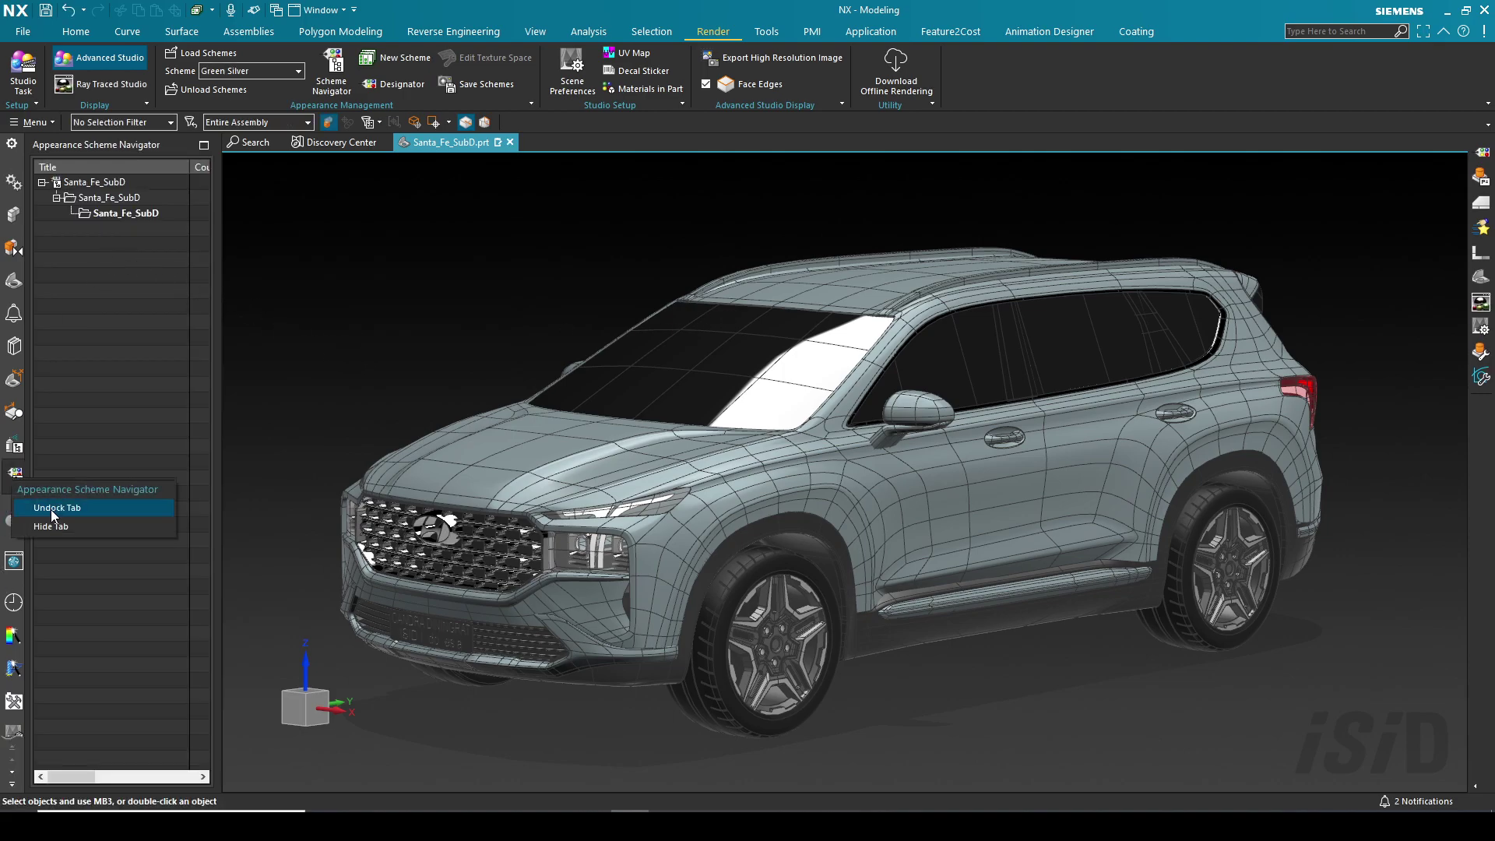
left_click(47, 507)
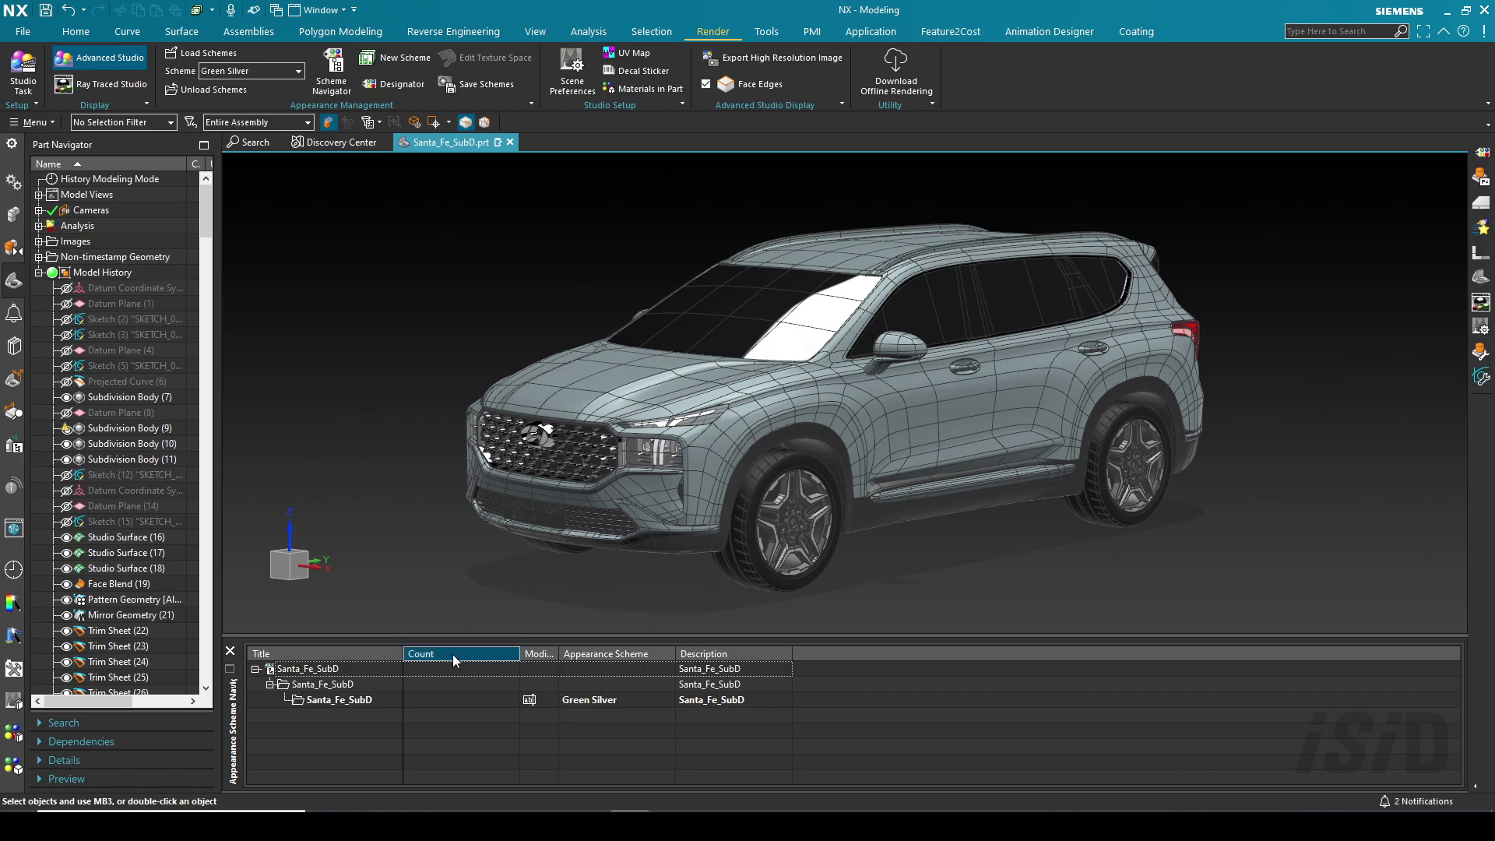
left_click(353, 699)
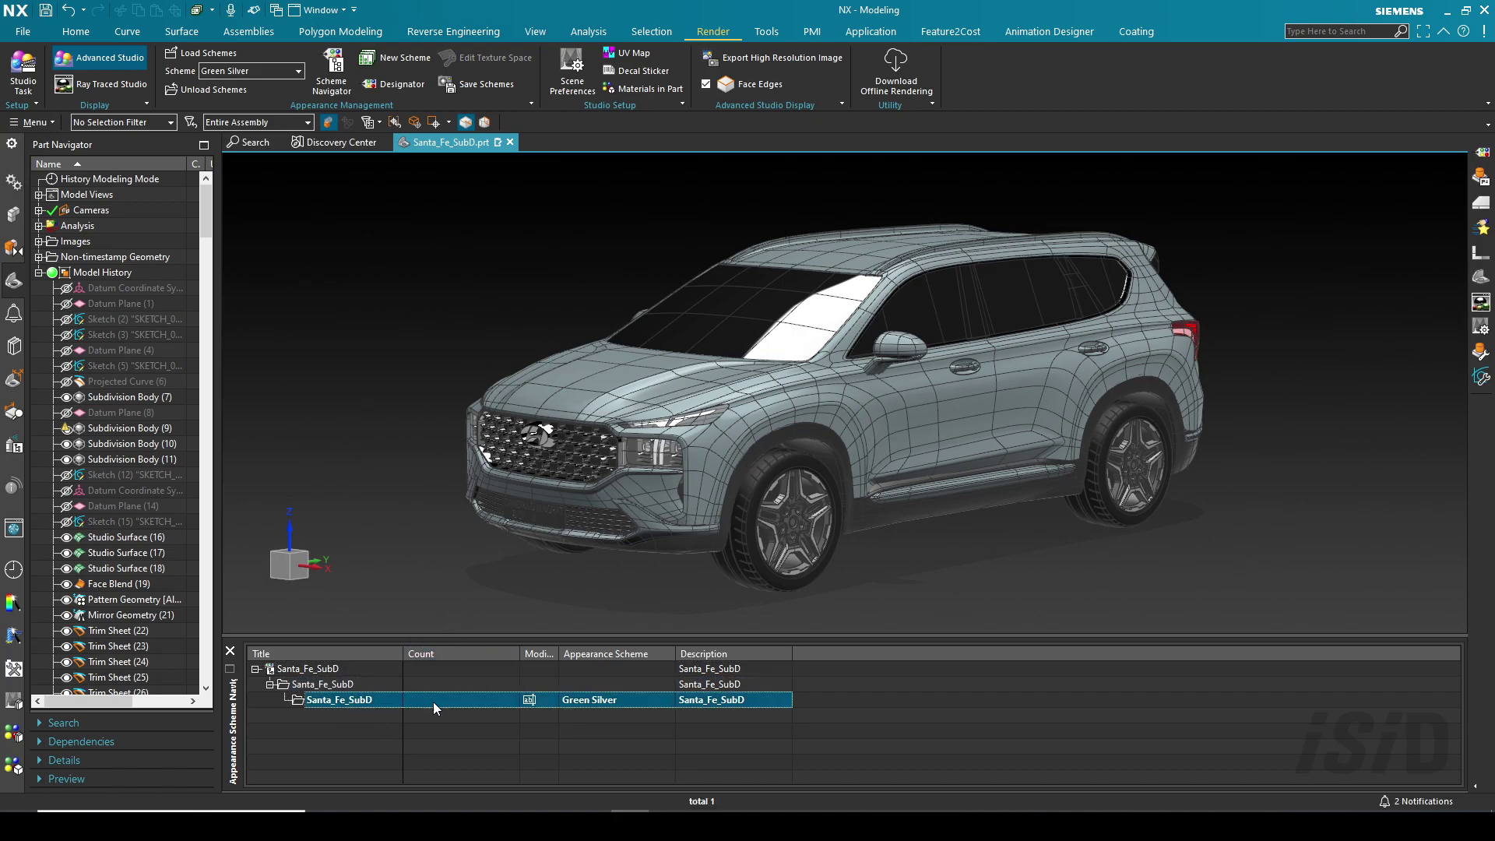
left_click(362, 739)
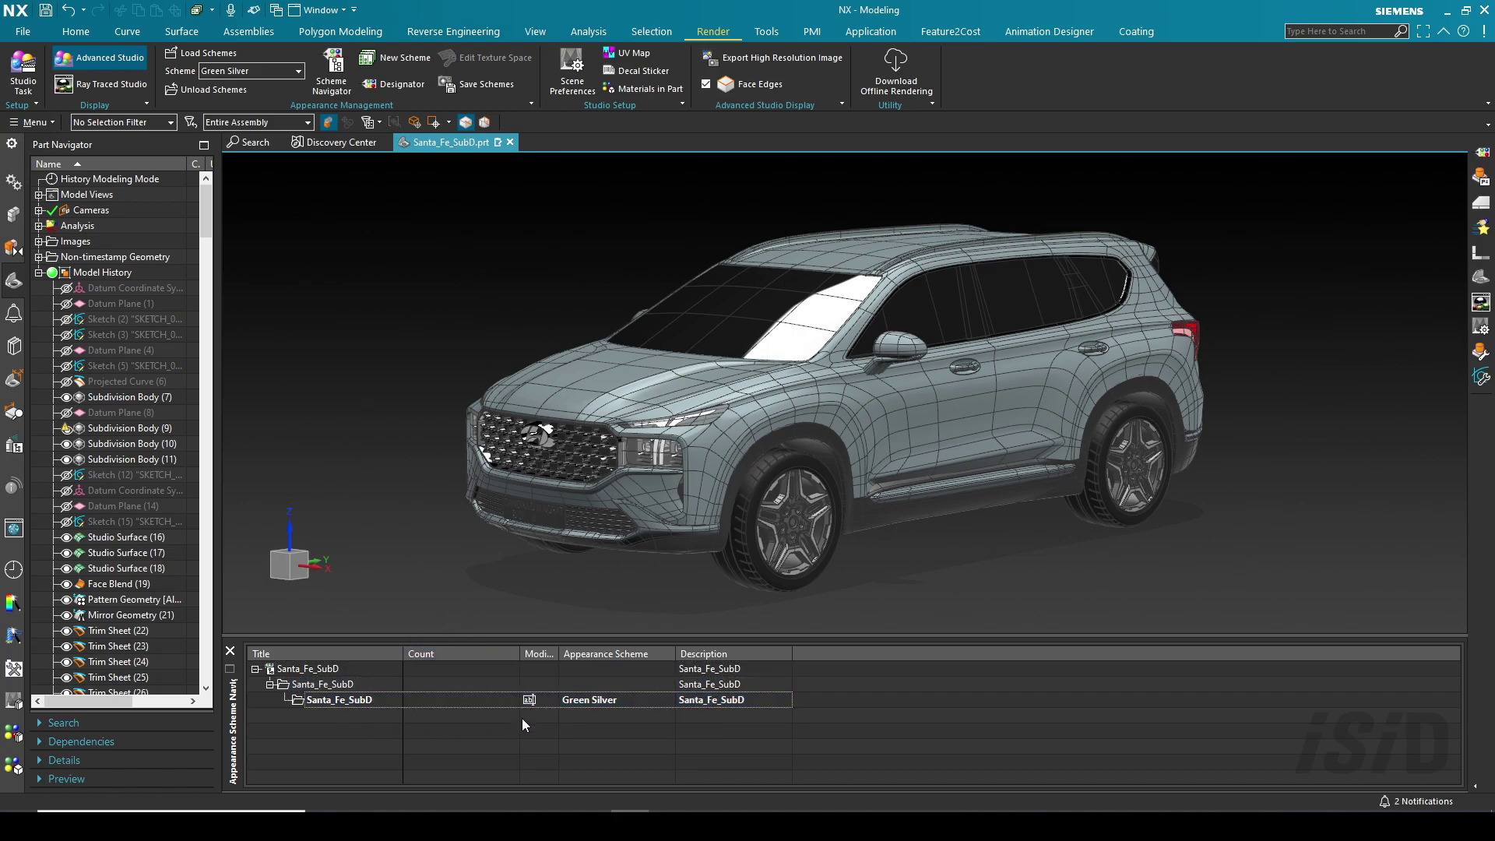
left_click(372, 703)
left_click(384, 712)
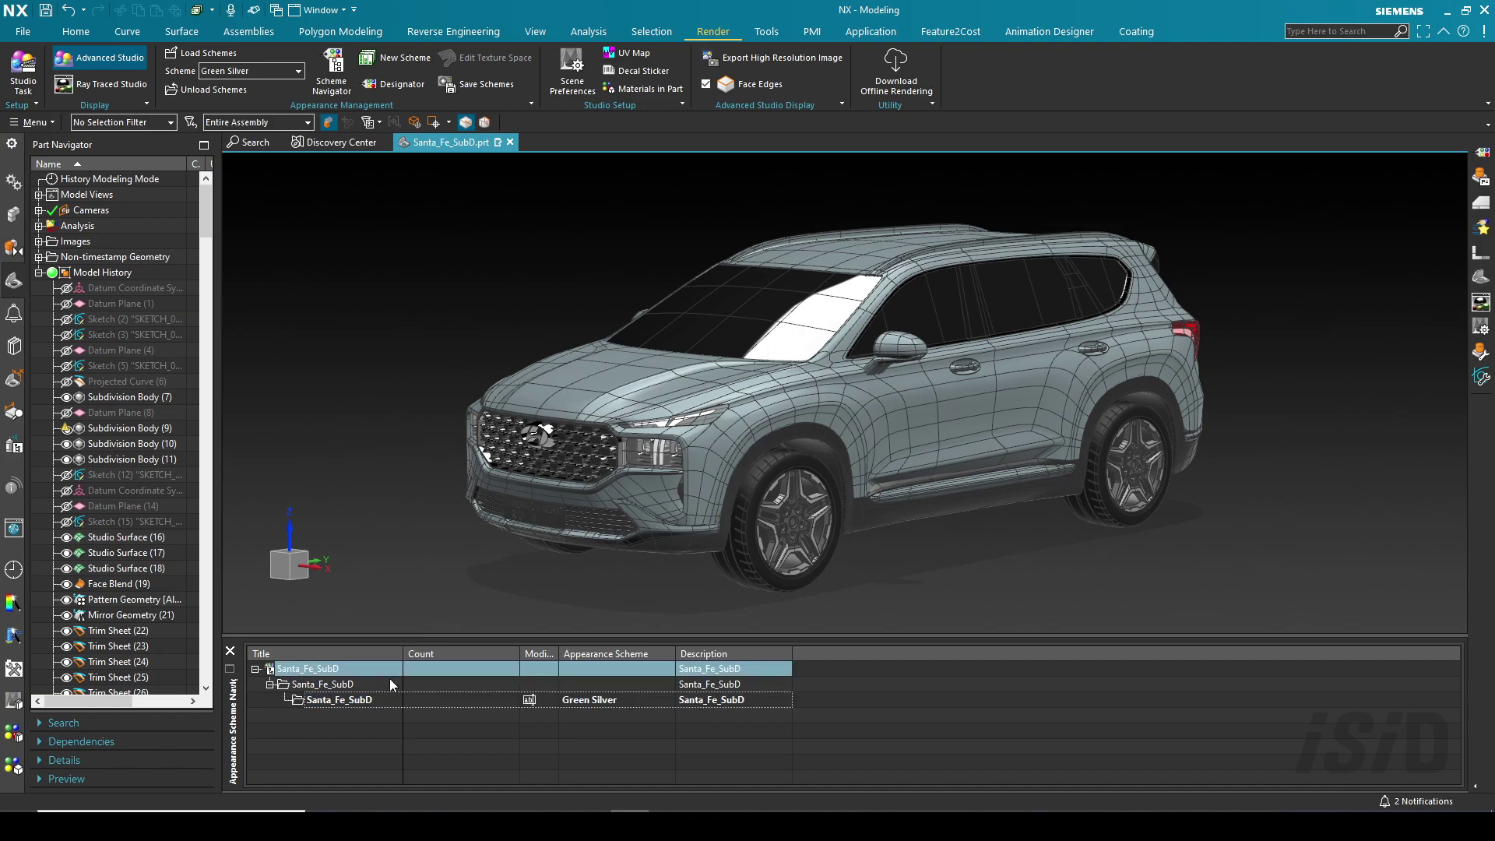
left_click(382, 707)
left_click(385, 713)
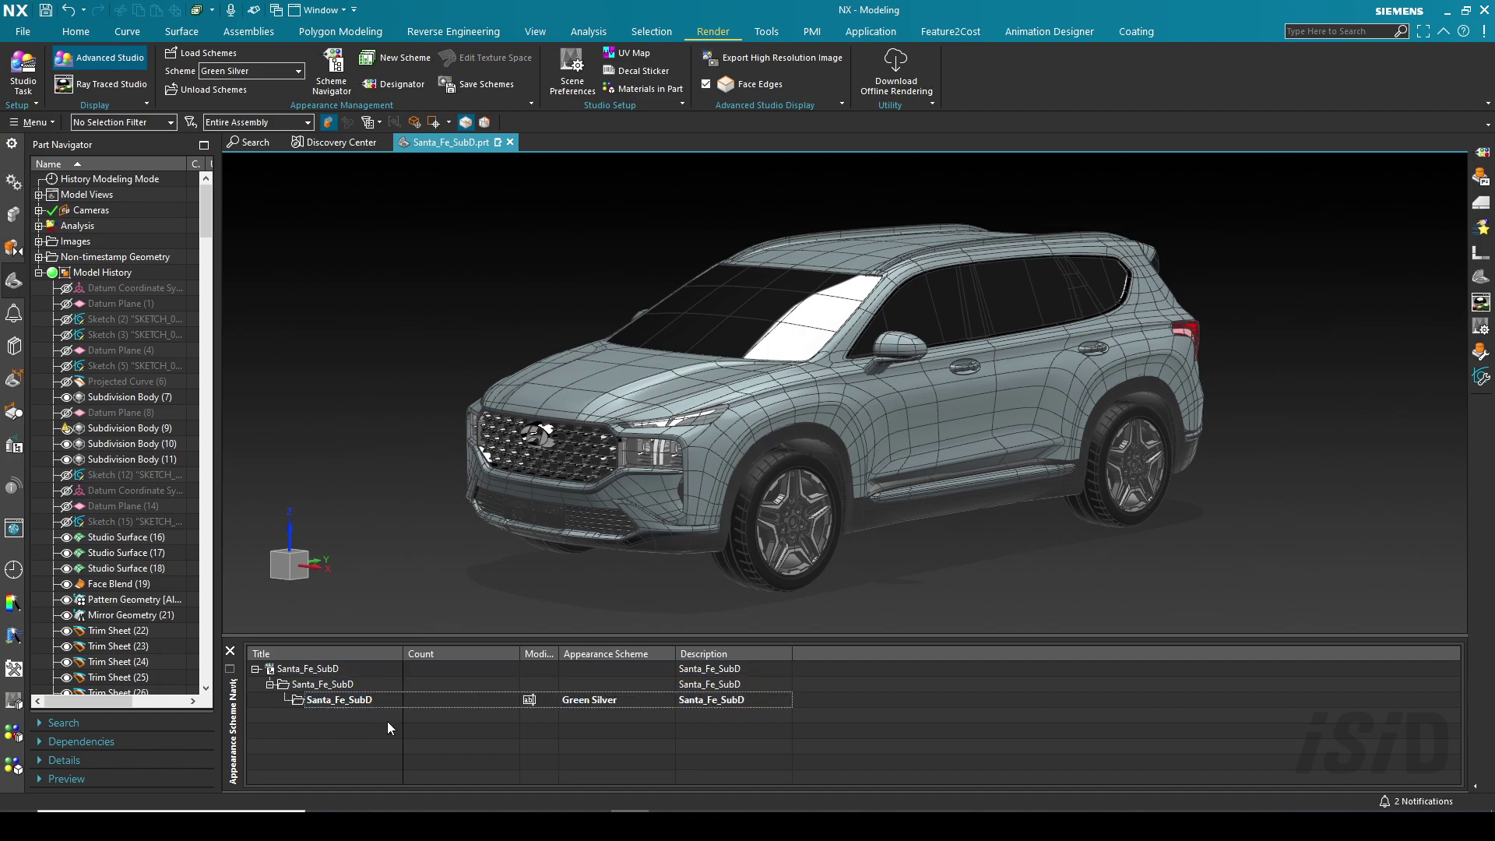
Start an appearance designator named Primary Color and select the main car body and the near side mirror as its objects
left_click(398, 86)
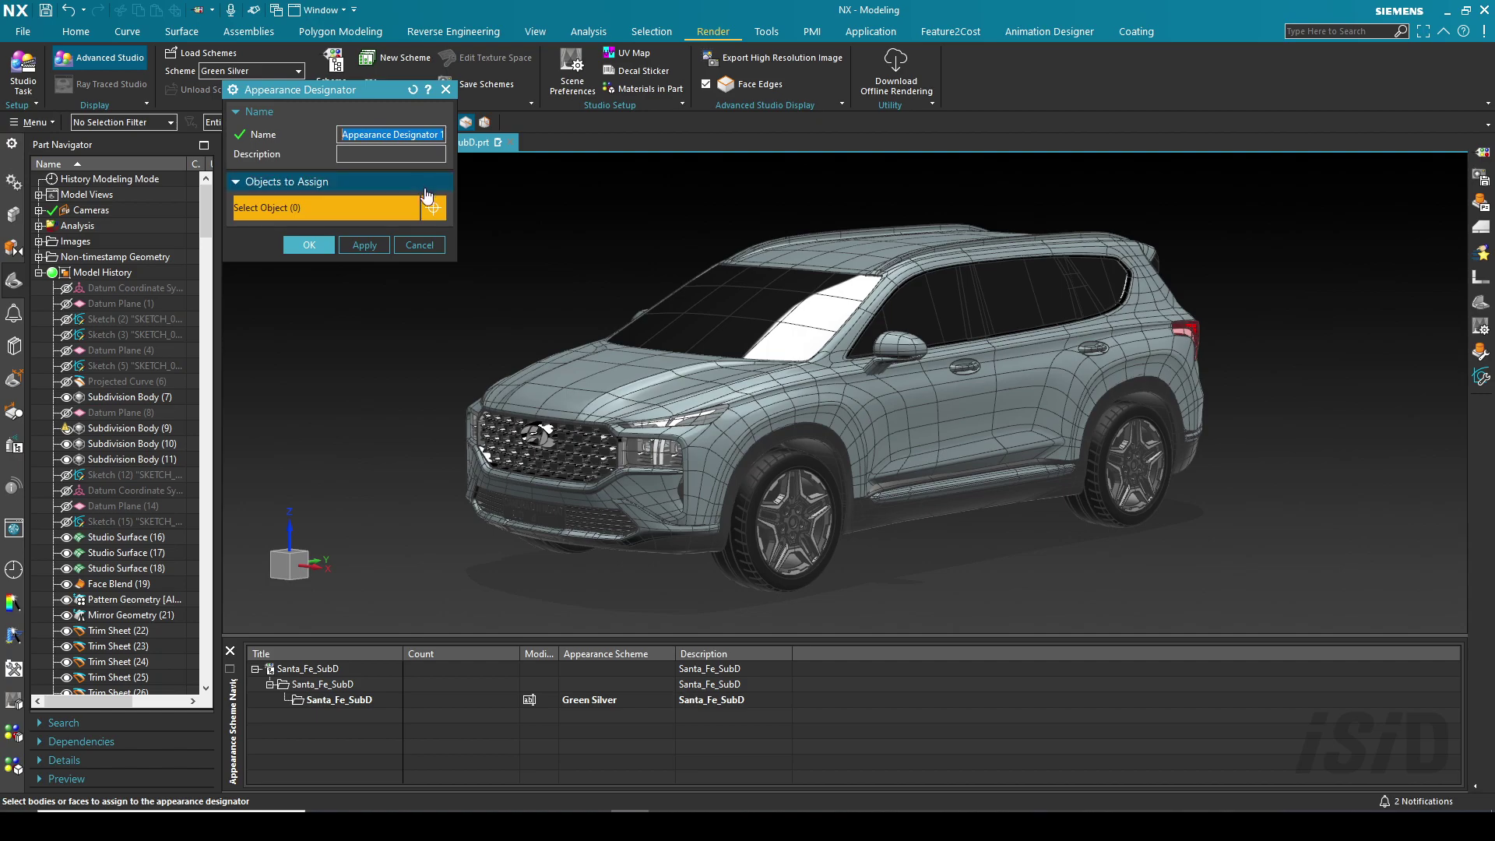
left_click_drag(353, 96, 307, 202)
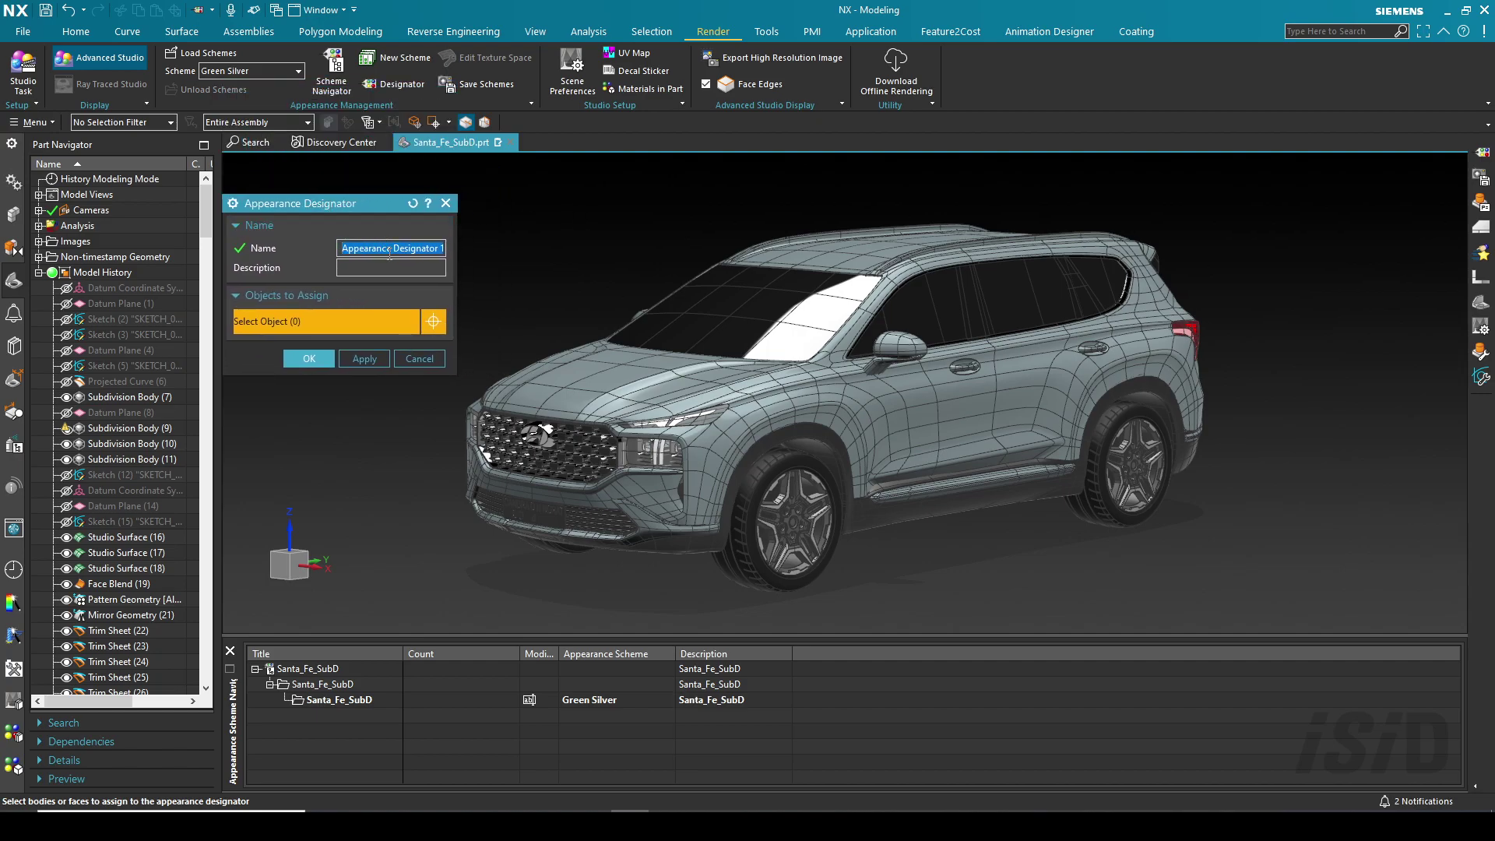
type("Primary Color")
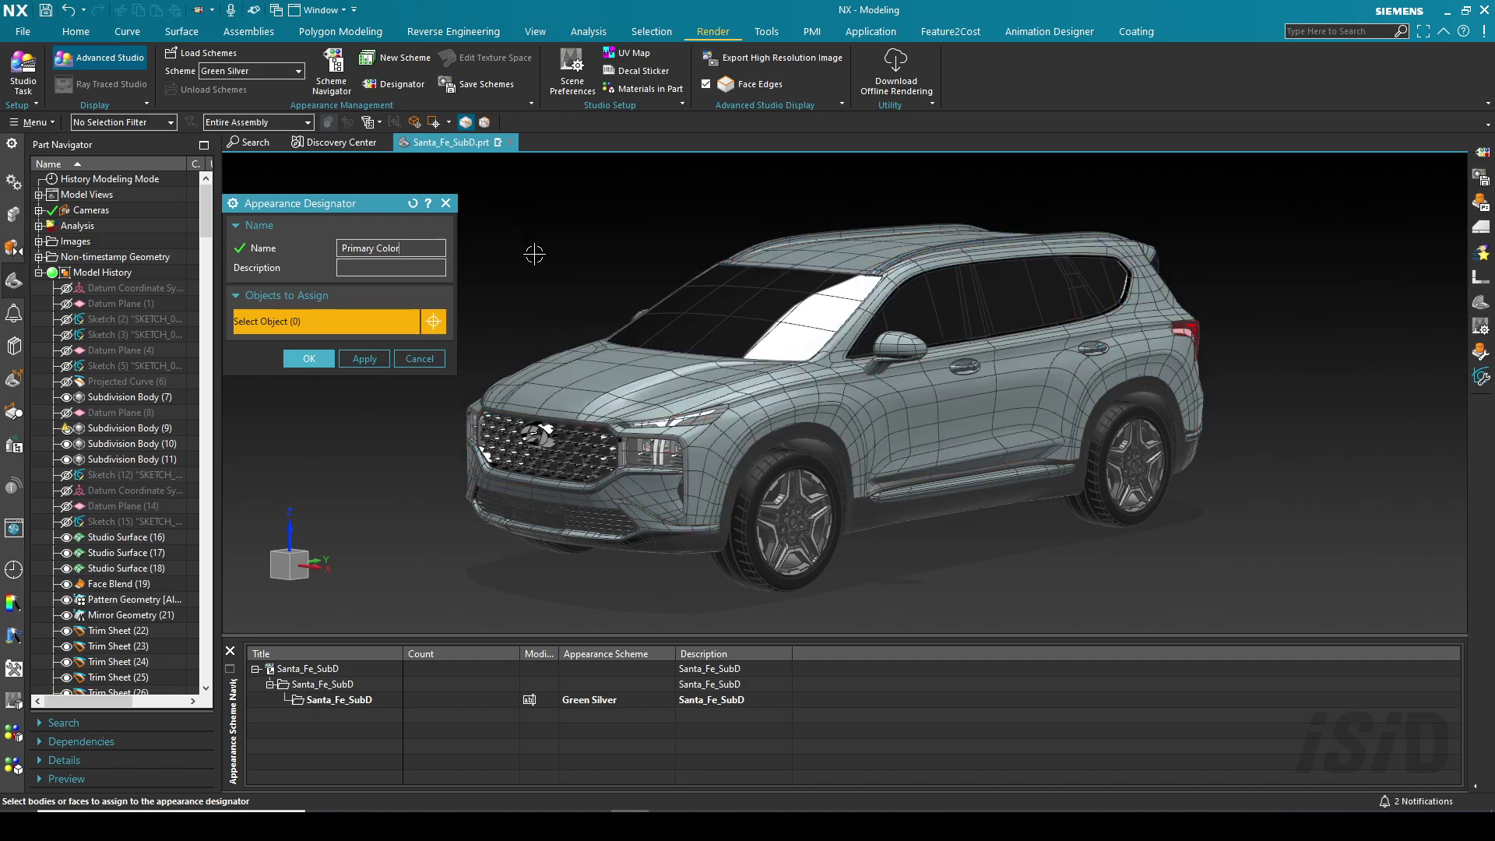
left_click(592, 370)
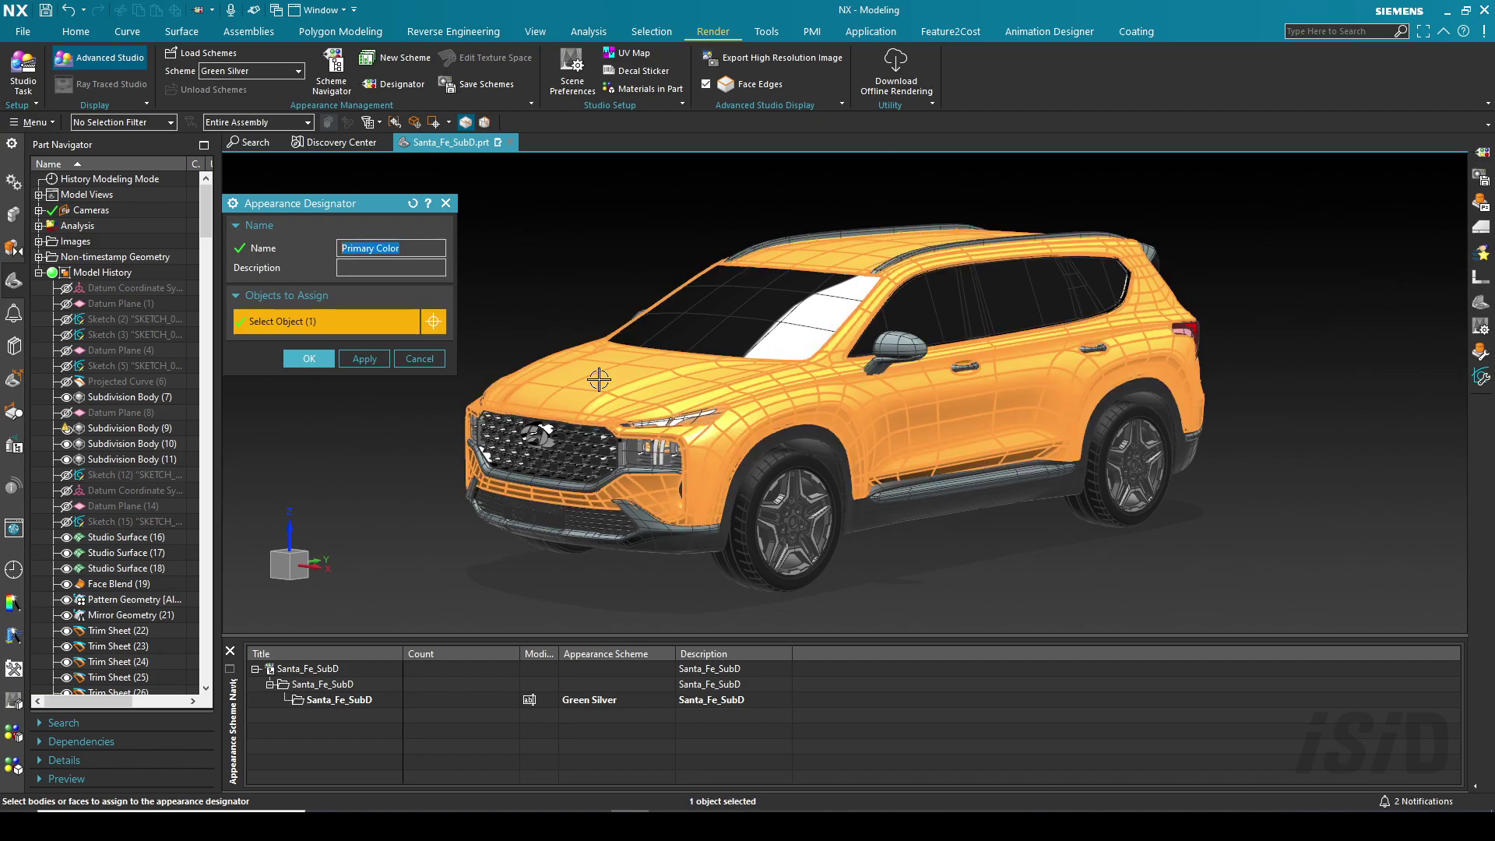
left_click(898, 343)
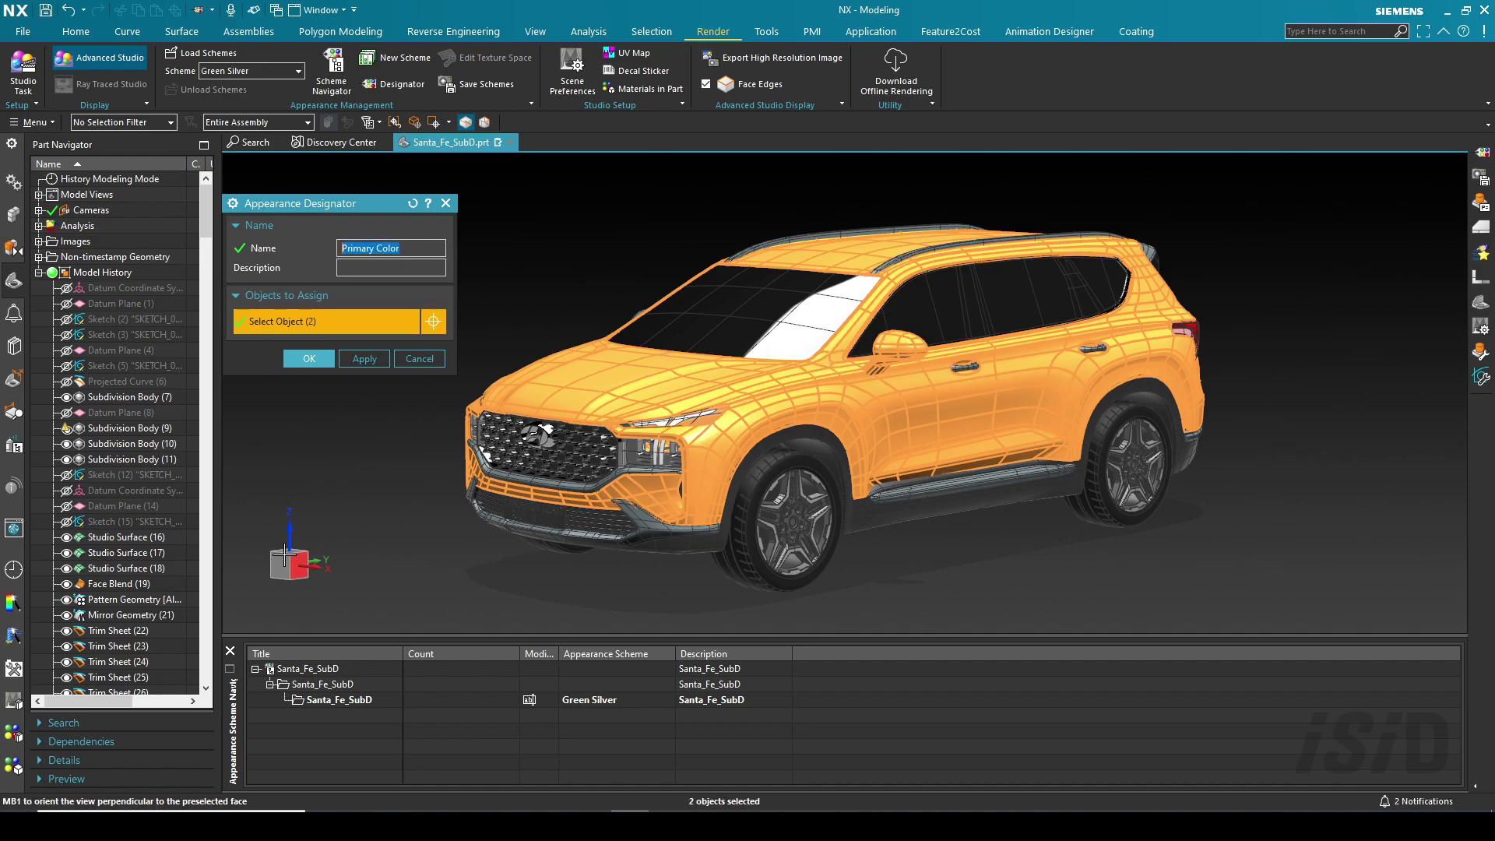
Add the opposite side mirror, rear spoiler and door handles on both sides to the Primary Color designator and accept it
left_click(289, 525)
left_click_drag(608, 505, 689, 516)
left_click(796, 345)
left_click_drag(557, 420, 678, 379)
left_click(690, 413)
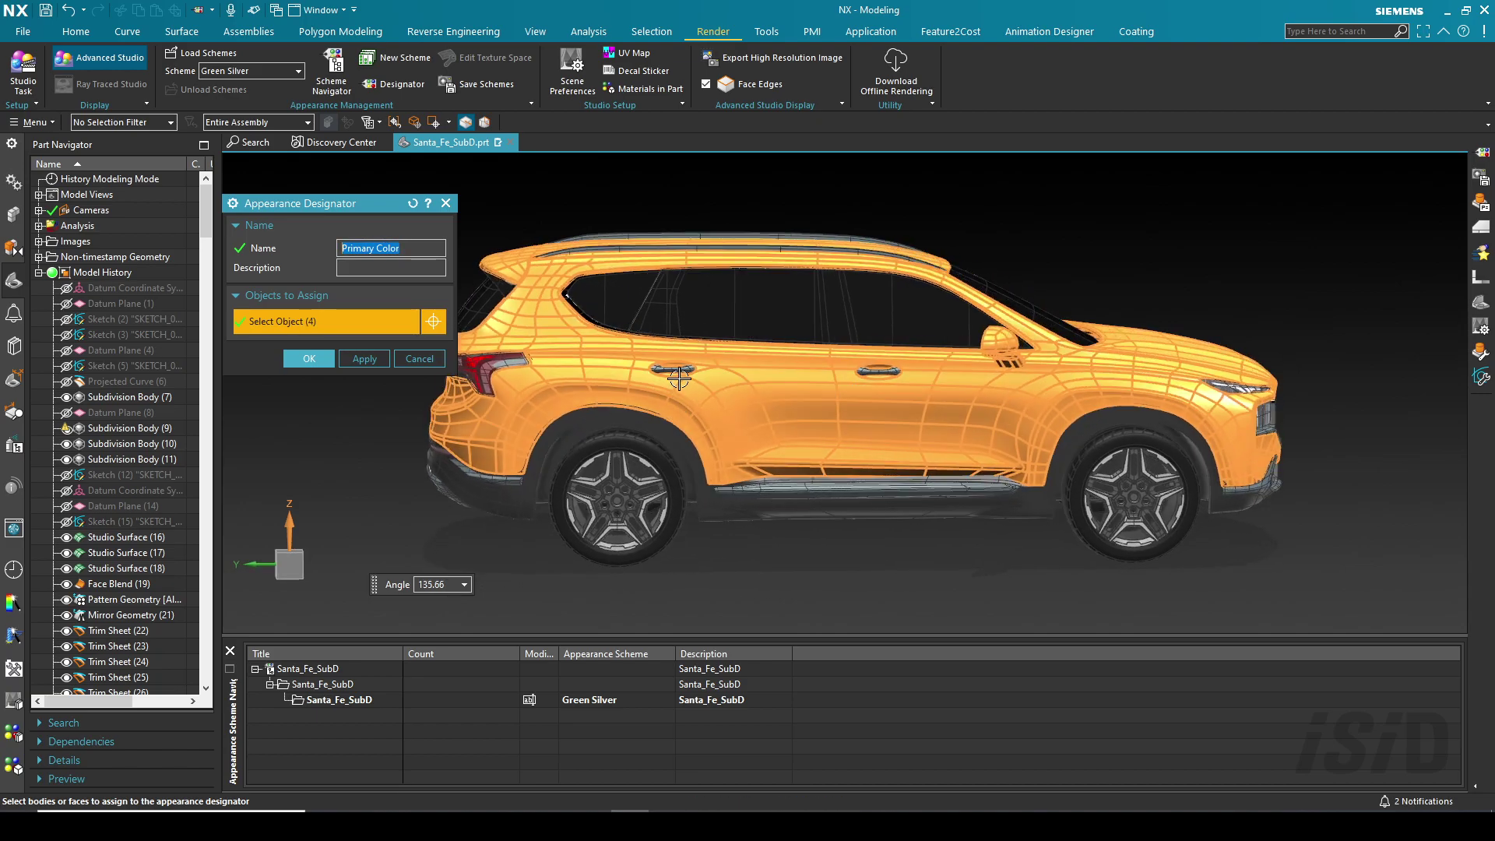
left_click(872, 374)
left_click(550, 462)
left_click_drag(550, 461, 954, 361)
left_click(1098, 349)
left_click(966, 367)
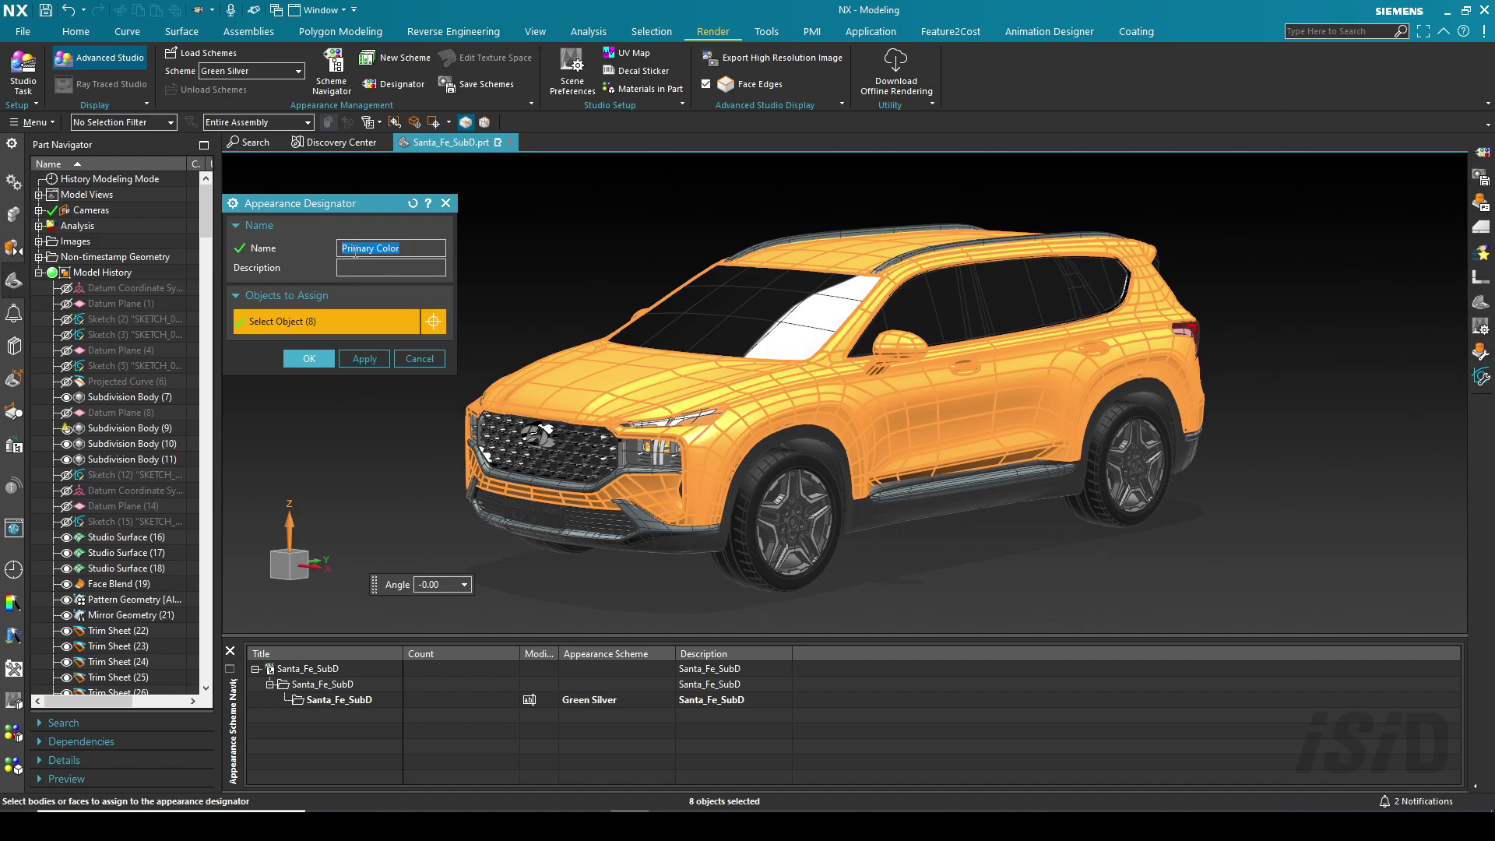
left_click(309, 358)
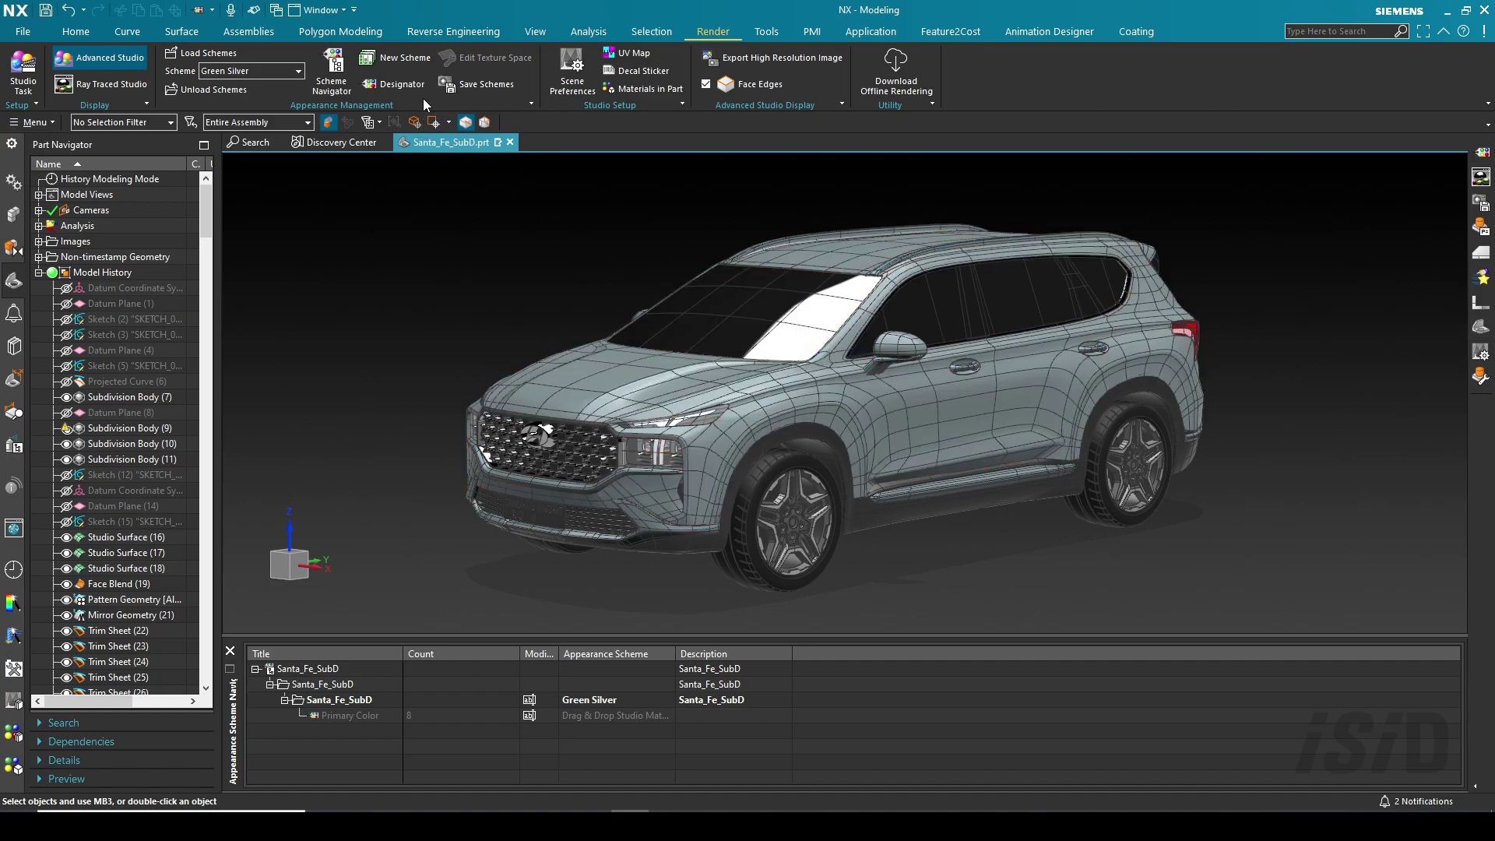
Start a Secondary Color designator and select the grille's lower trim, front bumper guard, near side sill and rear corner trim
left_click(395, 84)
type("Secondary Color")
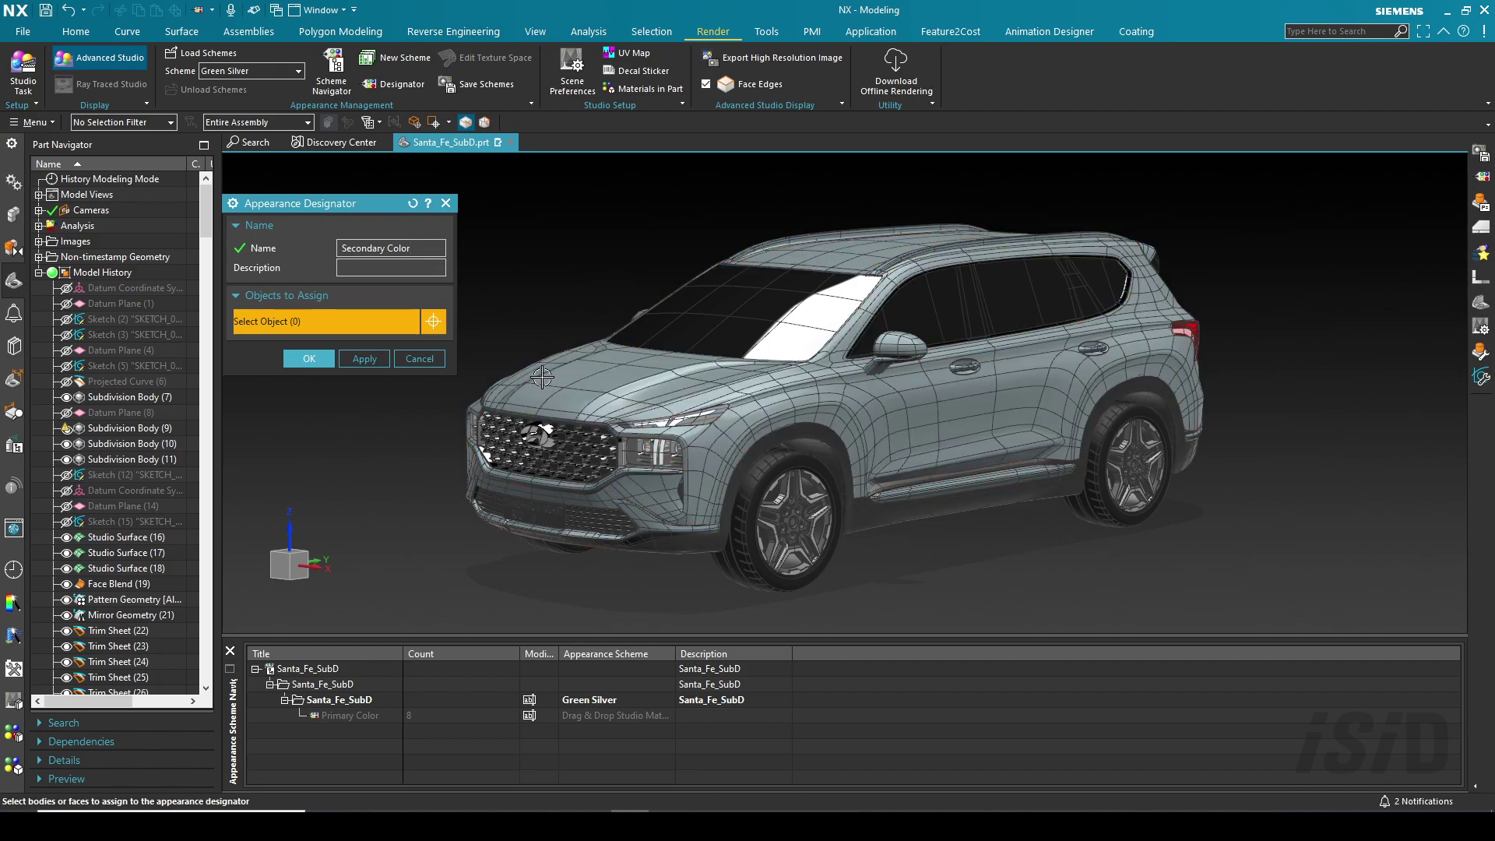
left_click(545, 483)
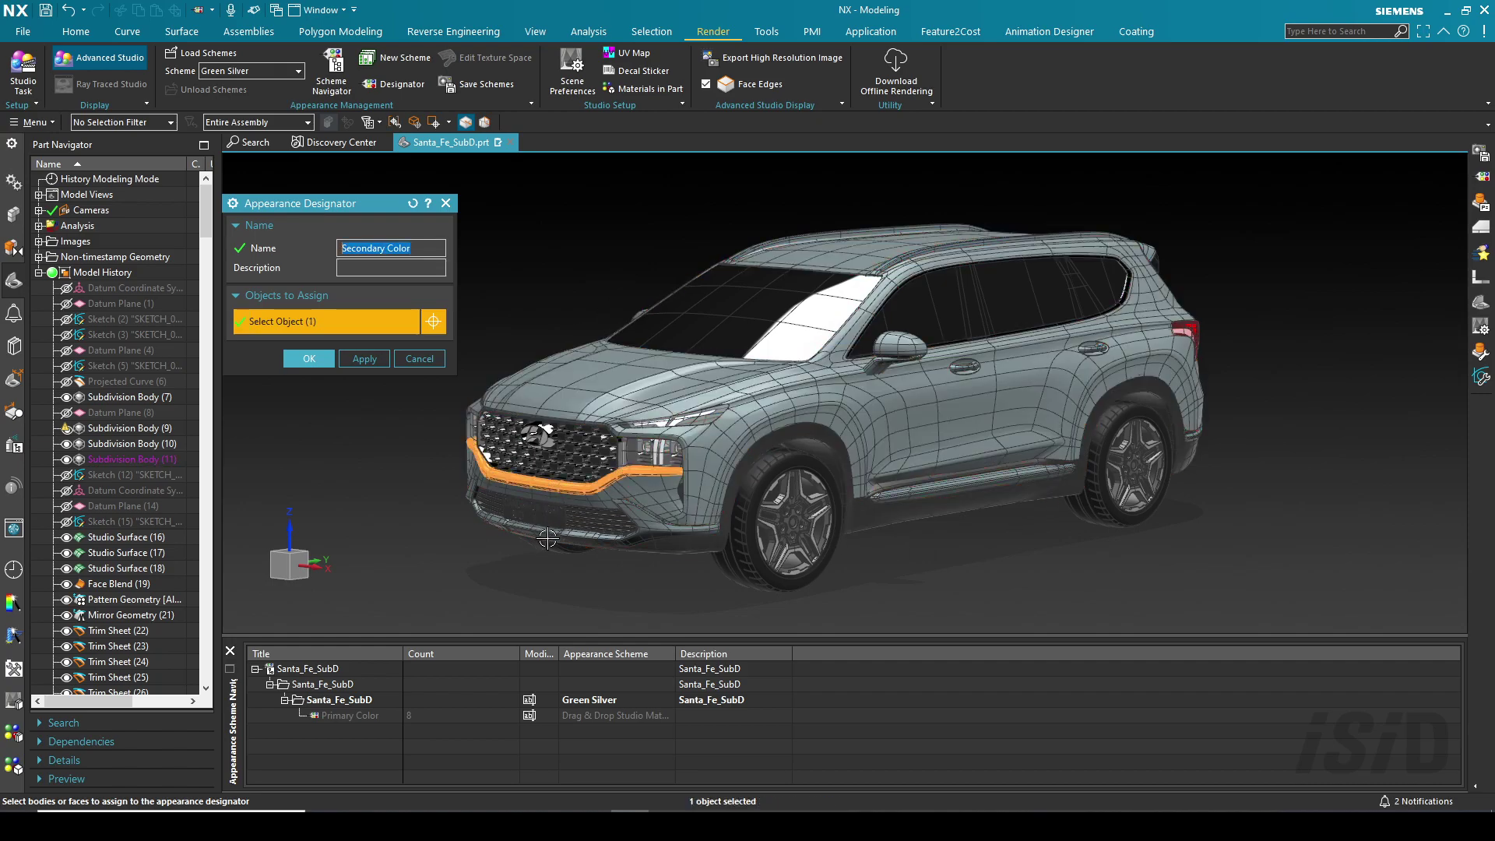
left_click(553, 538)
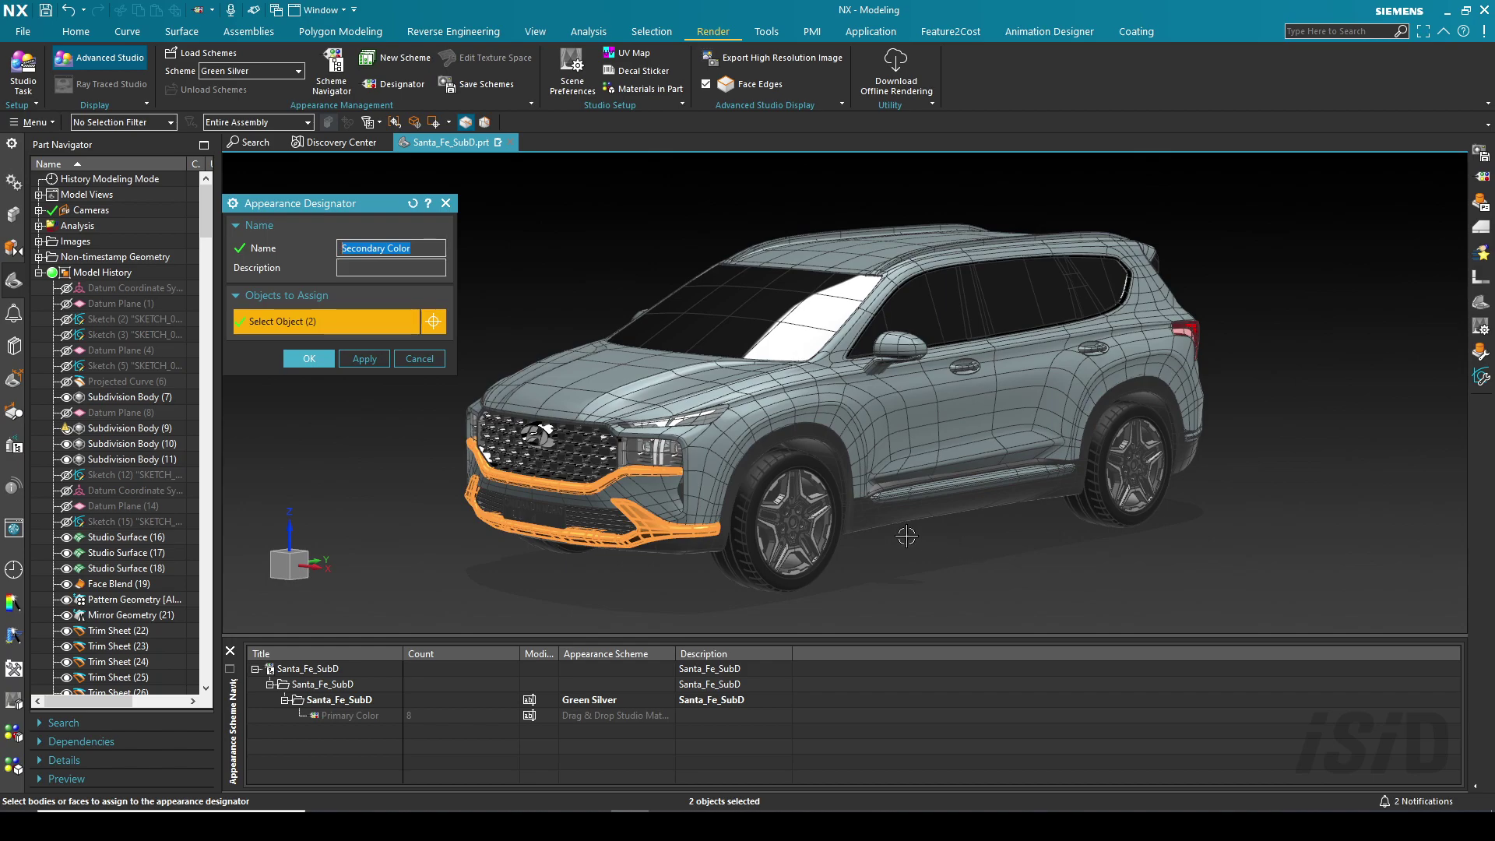
left_click(952, 492)
left_click(1191, 430)
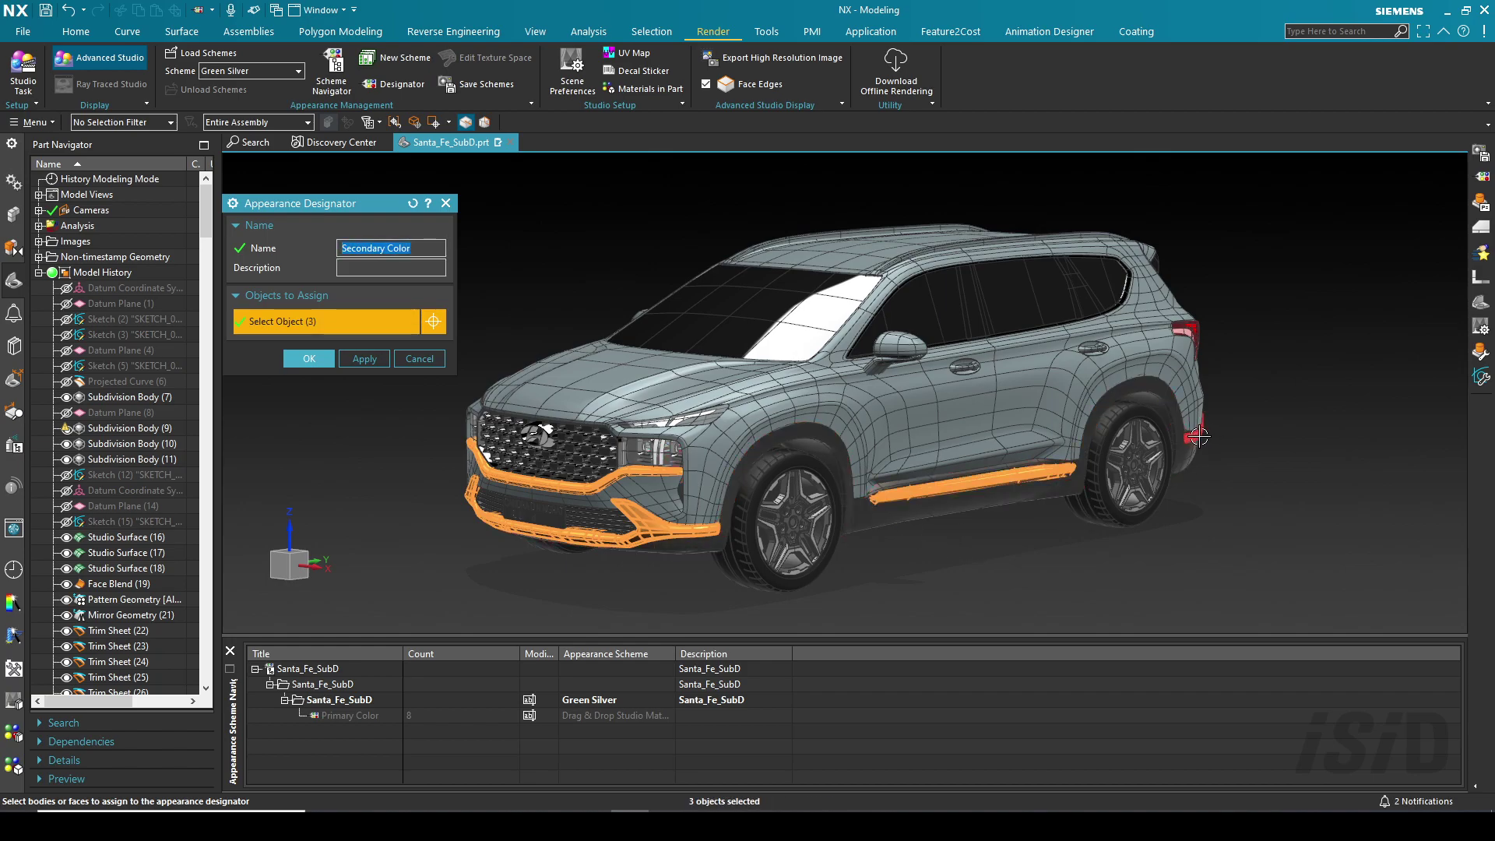
Add the rear bumper trim, both roof rails and the remaining opposite-side trim to the Secondary Color designator and accept it
middle_click_drag(724, 536, 638, 555)
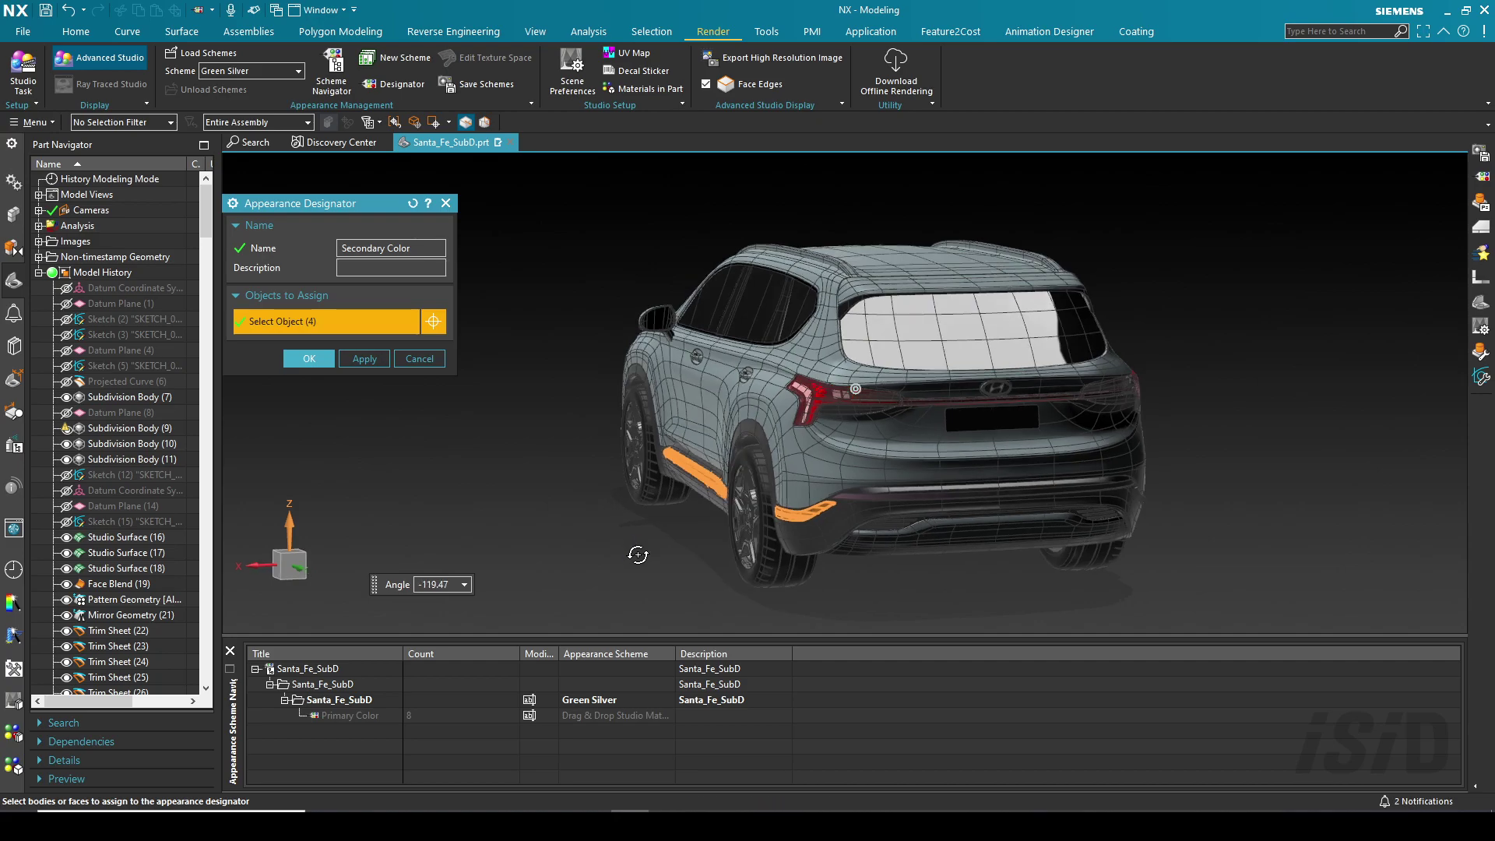
left_click(974, 530)
left_click(835, 260)
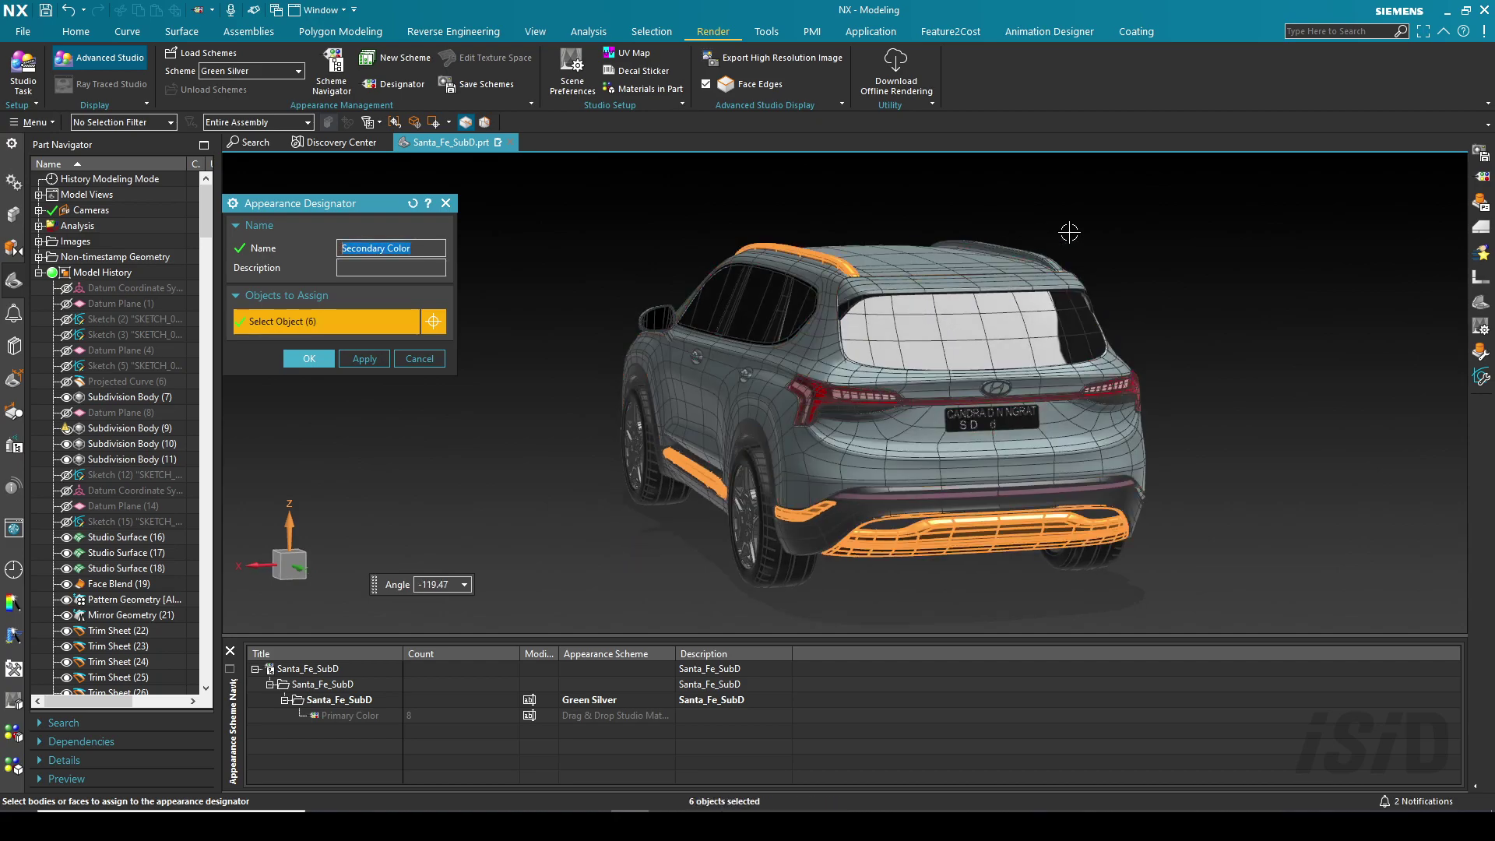
left_click(1070, 265)
middle_click_drag(872, 461, 832, 494)
left_click(948, 485)
left_click(949, 485)
middle_click_drag(1074, 554, 928, 582)
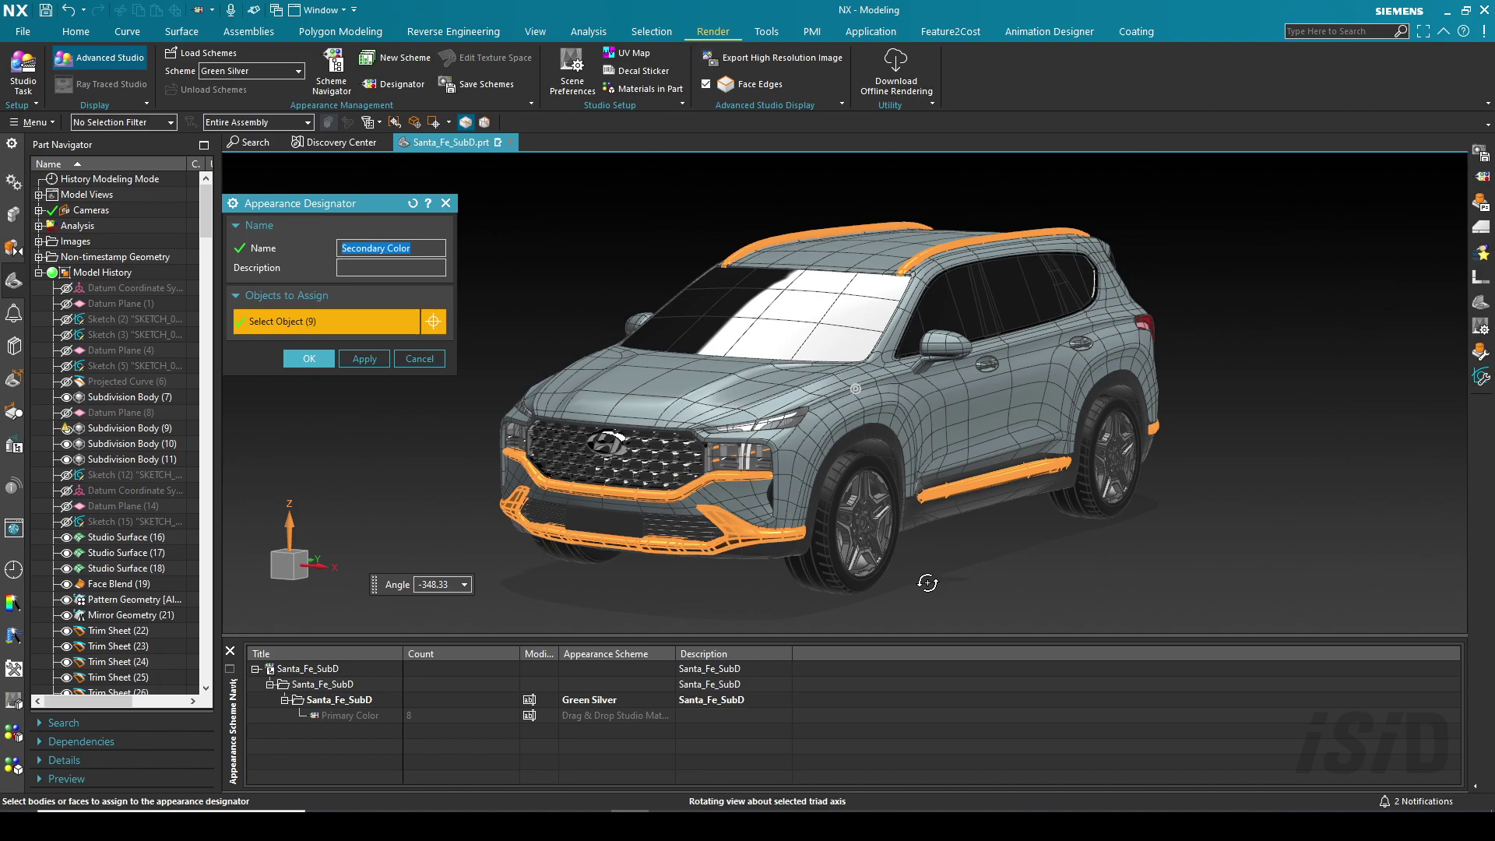
left_click(309, 358)
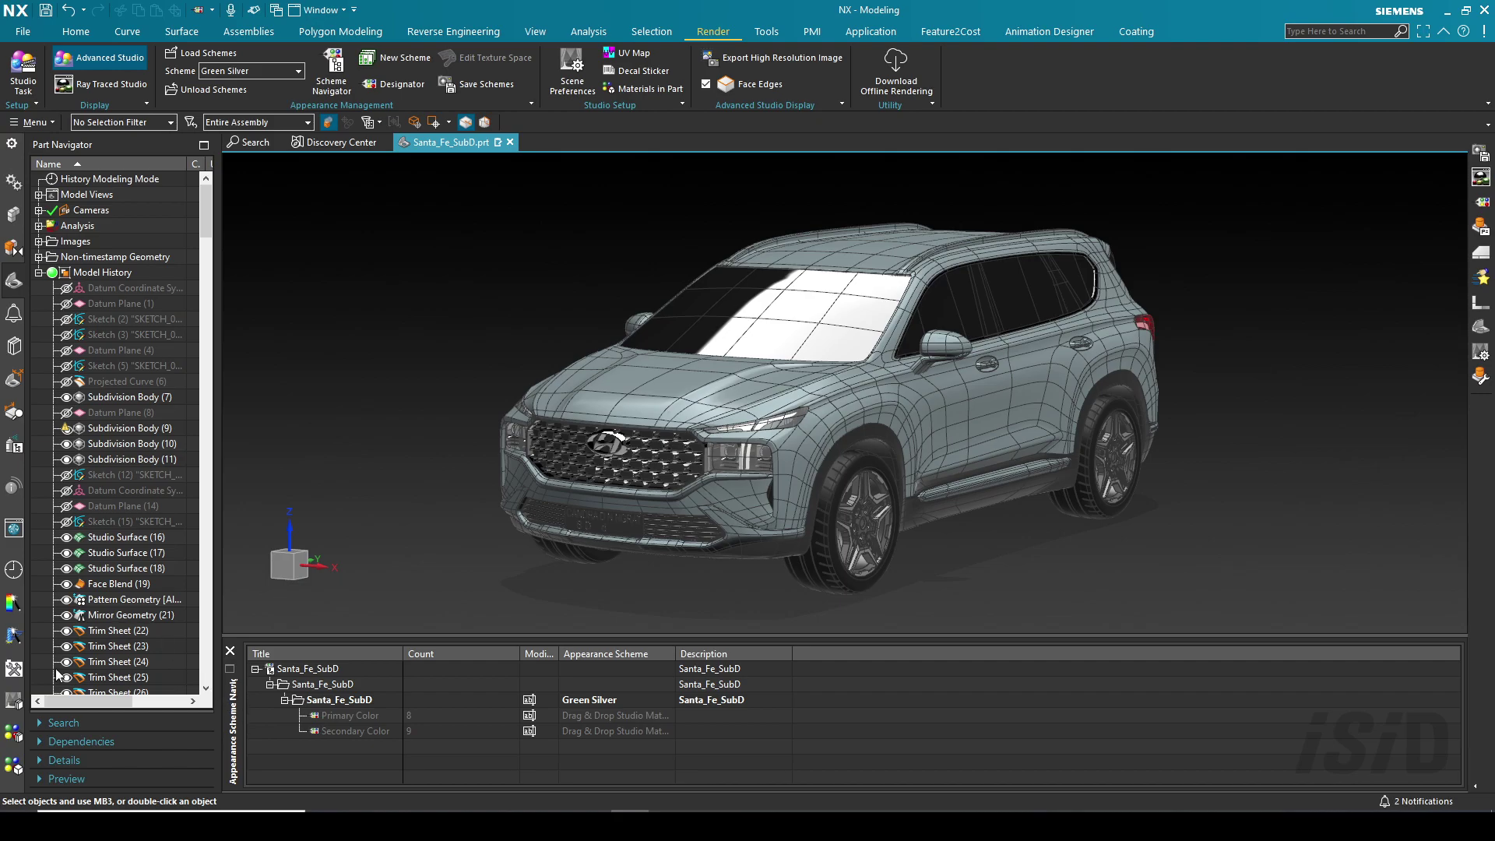
Assign the Car Paint Metallic Green system studio material to the Primary Color designator and inspect the painted body
left_click(12, 753)
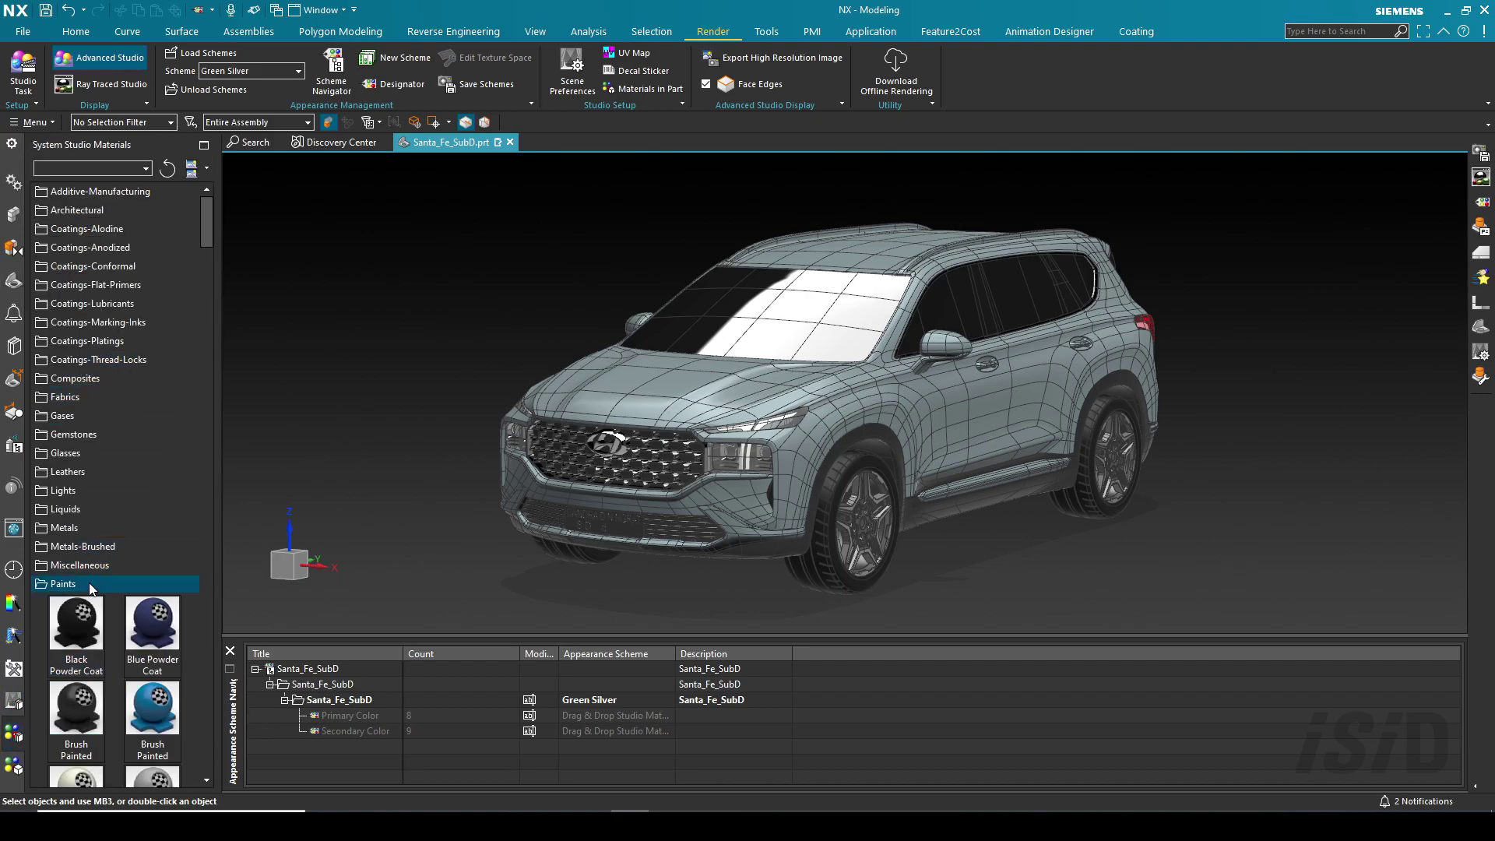
left_click_drag(212, 220, 222, 352)
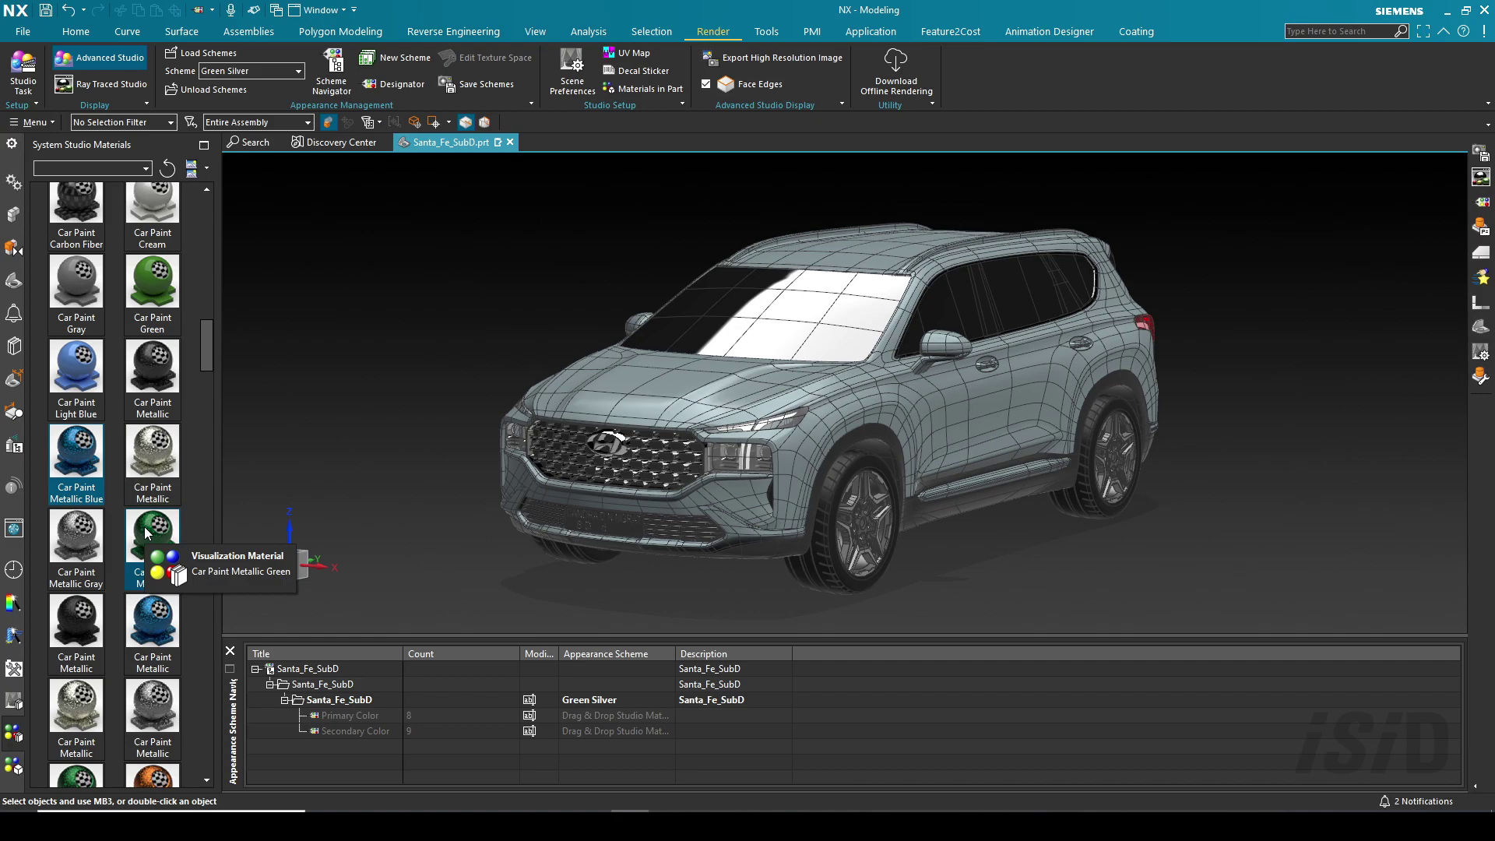
left_click_drag(153, 535, 585, 715)
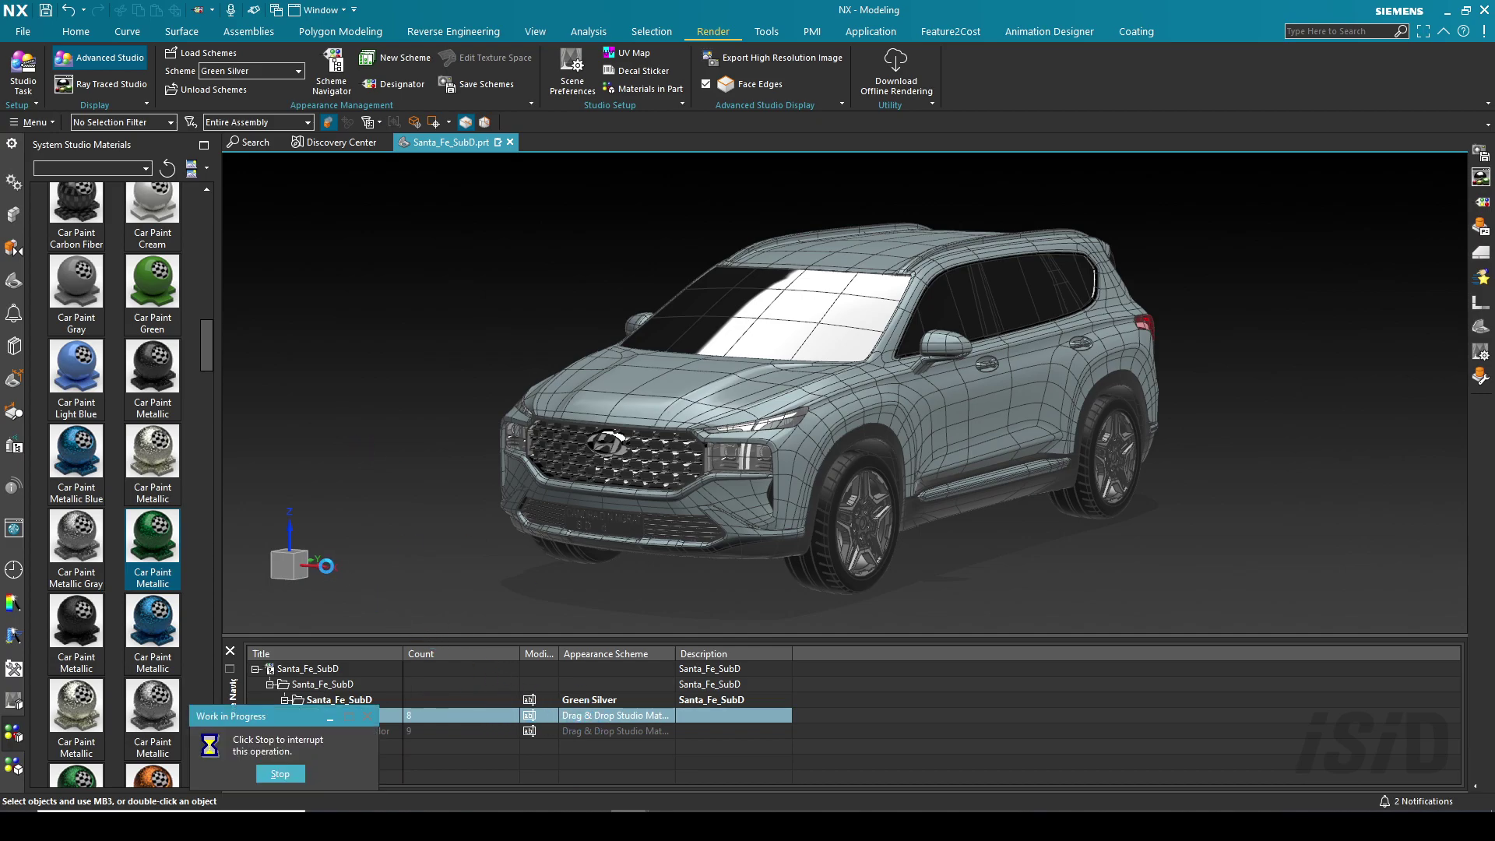
left_click(289, 528)
middle_click_drag(639, 529, 611, 531)
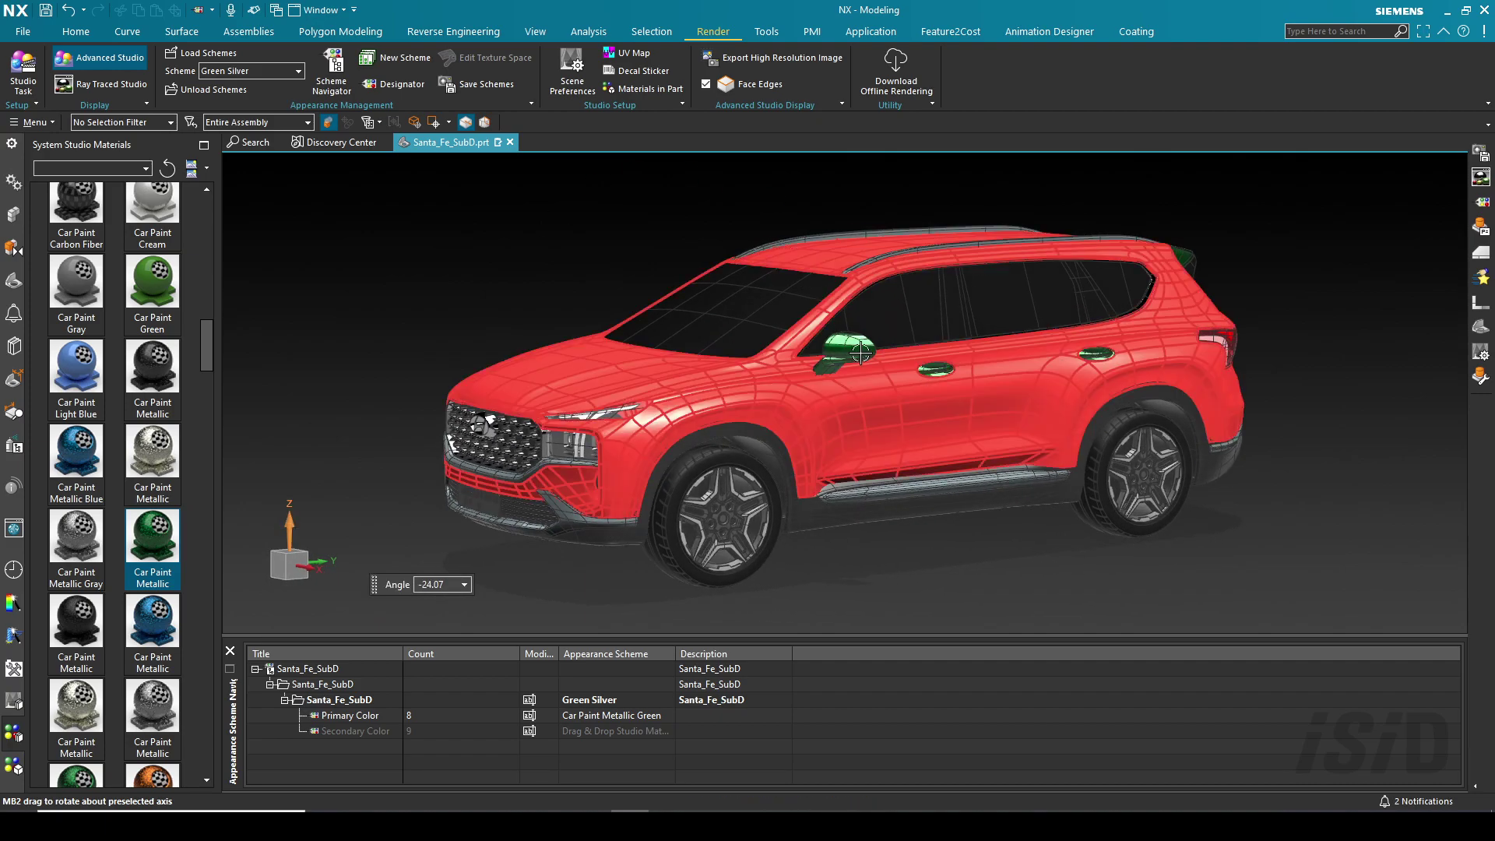
middle_click_drag(1122, 399, 815, 479)
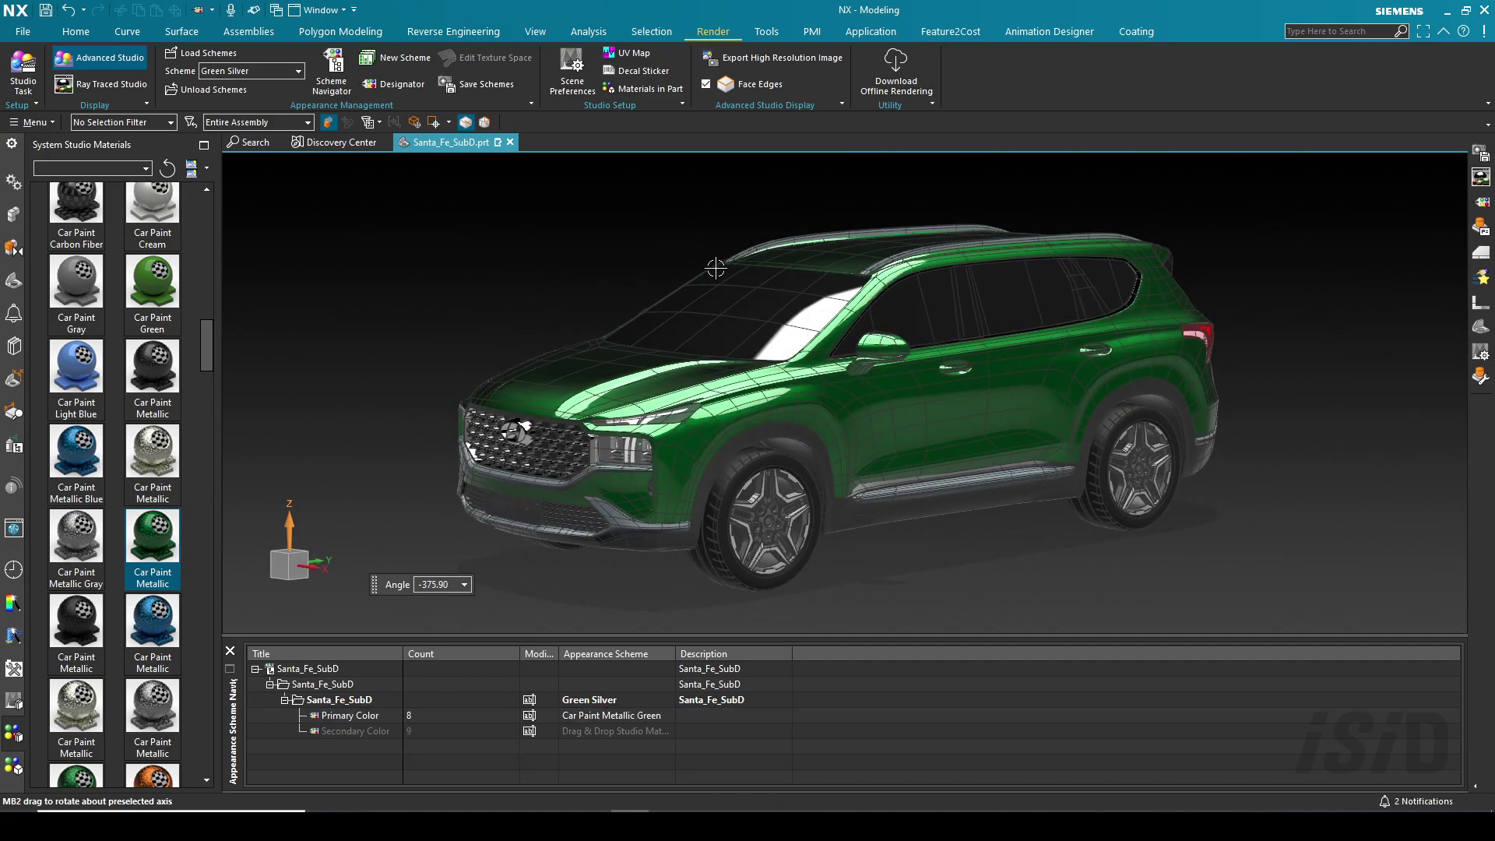
left_click(613, 717)
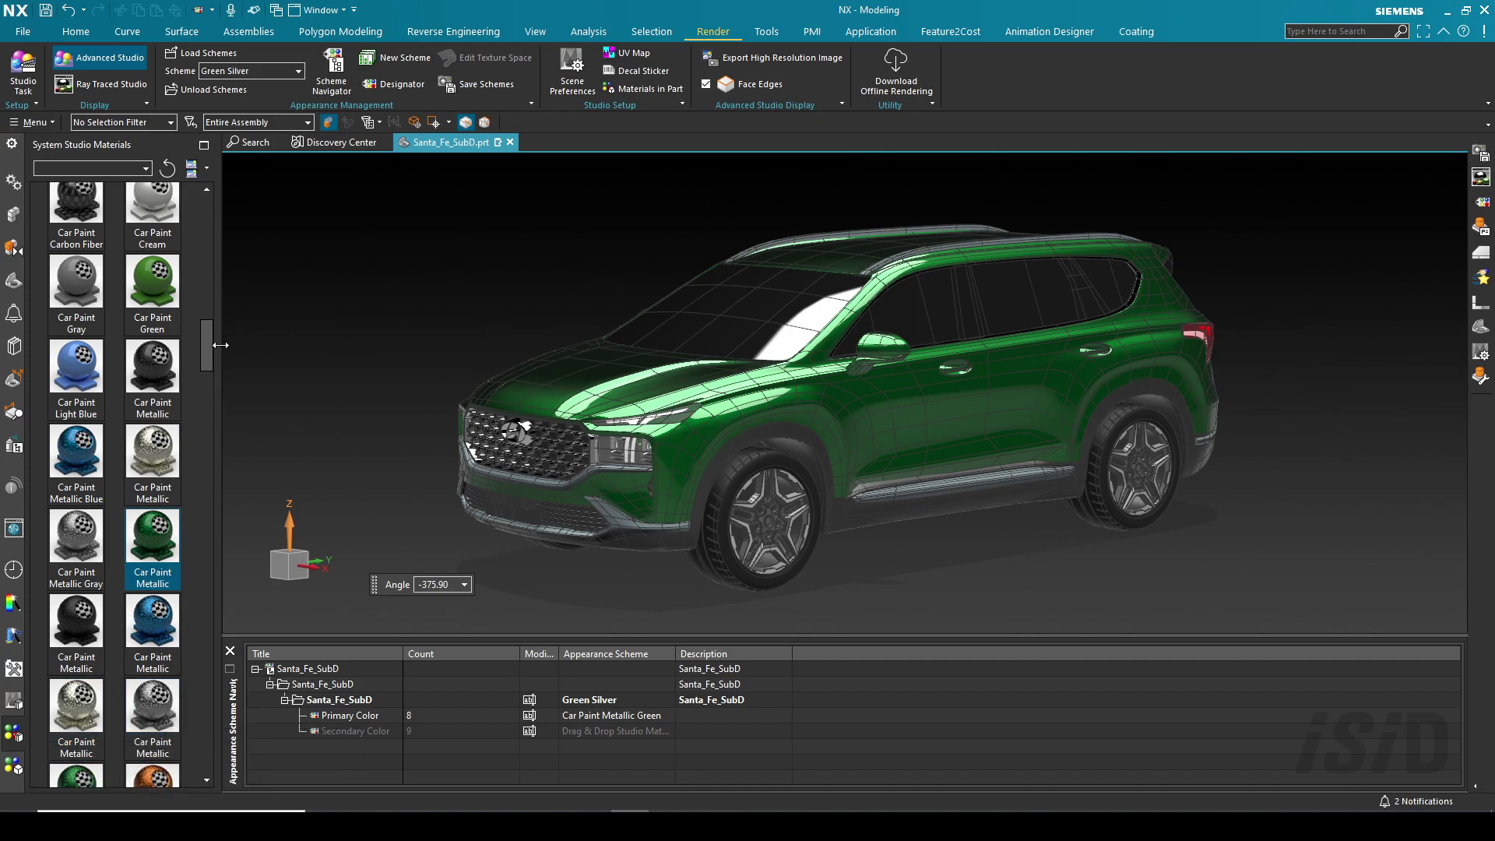
Assign the silver Car Paint Metallic Matte material to the Secondary Color designator and inspect the trim around the car
left_click_drag(209, 343, 212, 367)
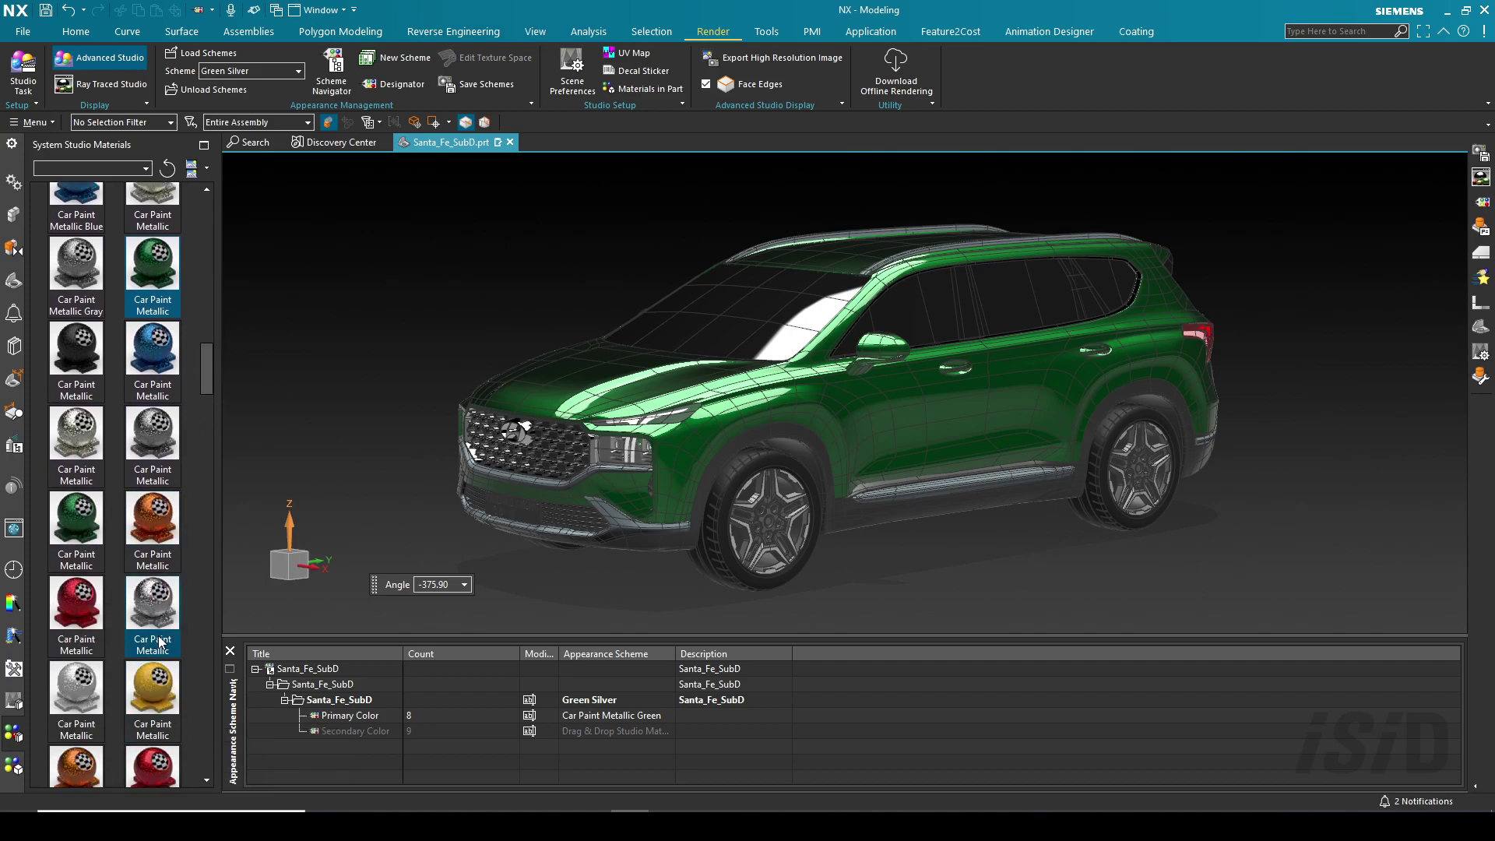
left_click_drag(160, 632, 611, 732)
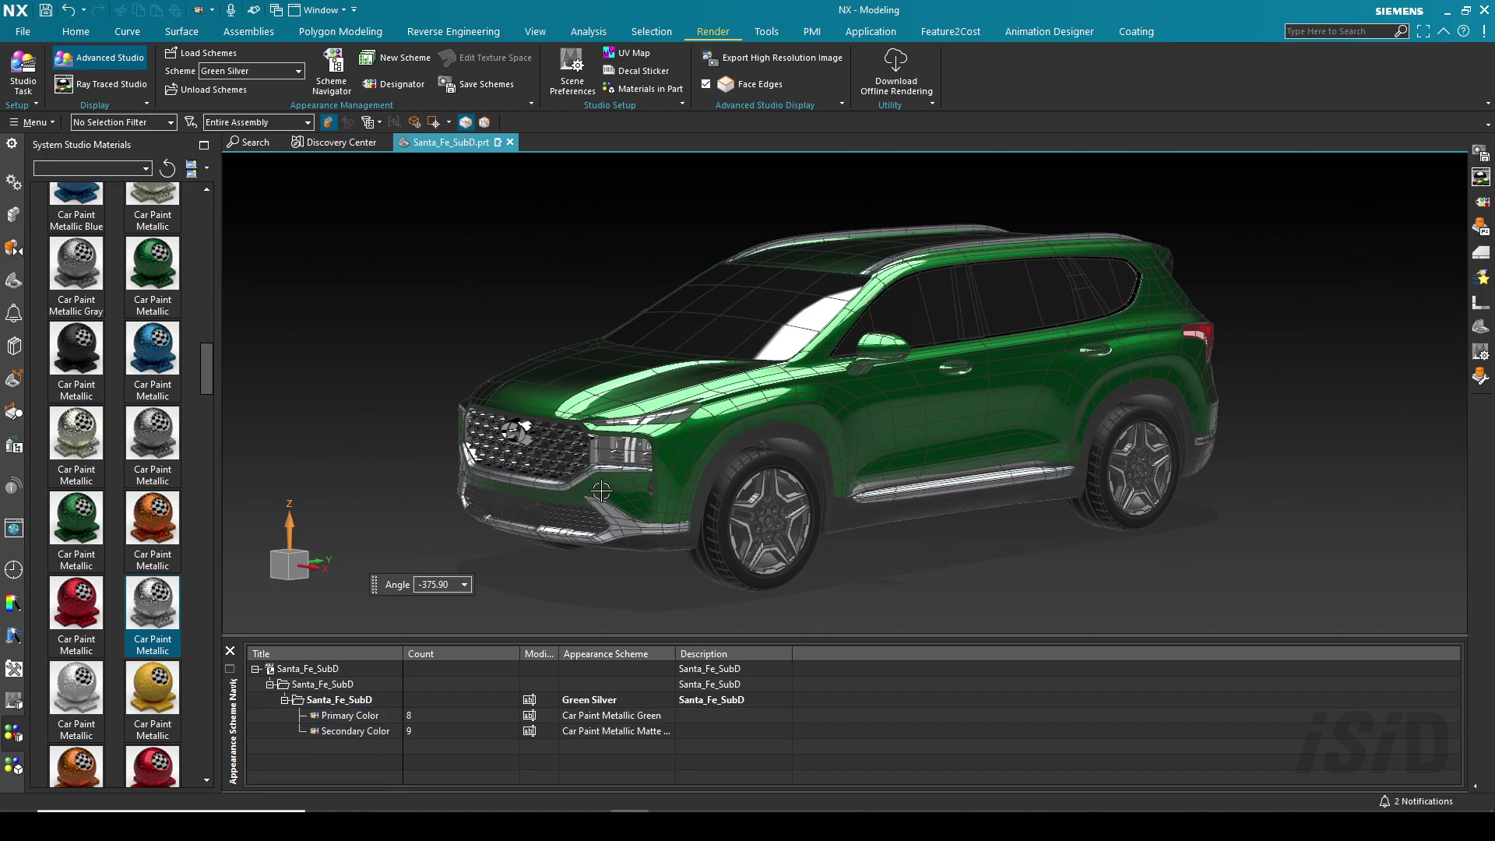
left_click_drag(938, 583, 600, 602)
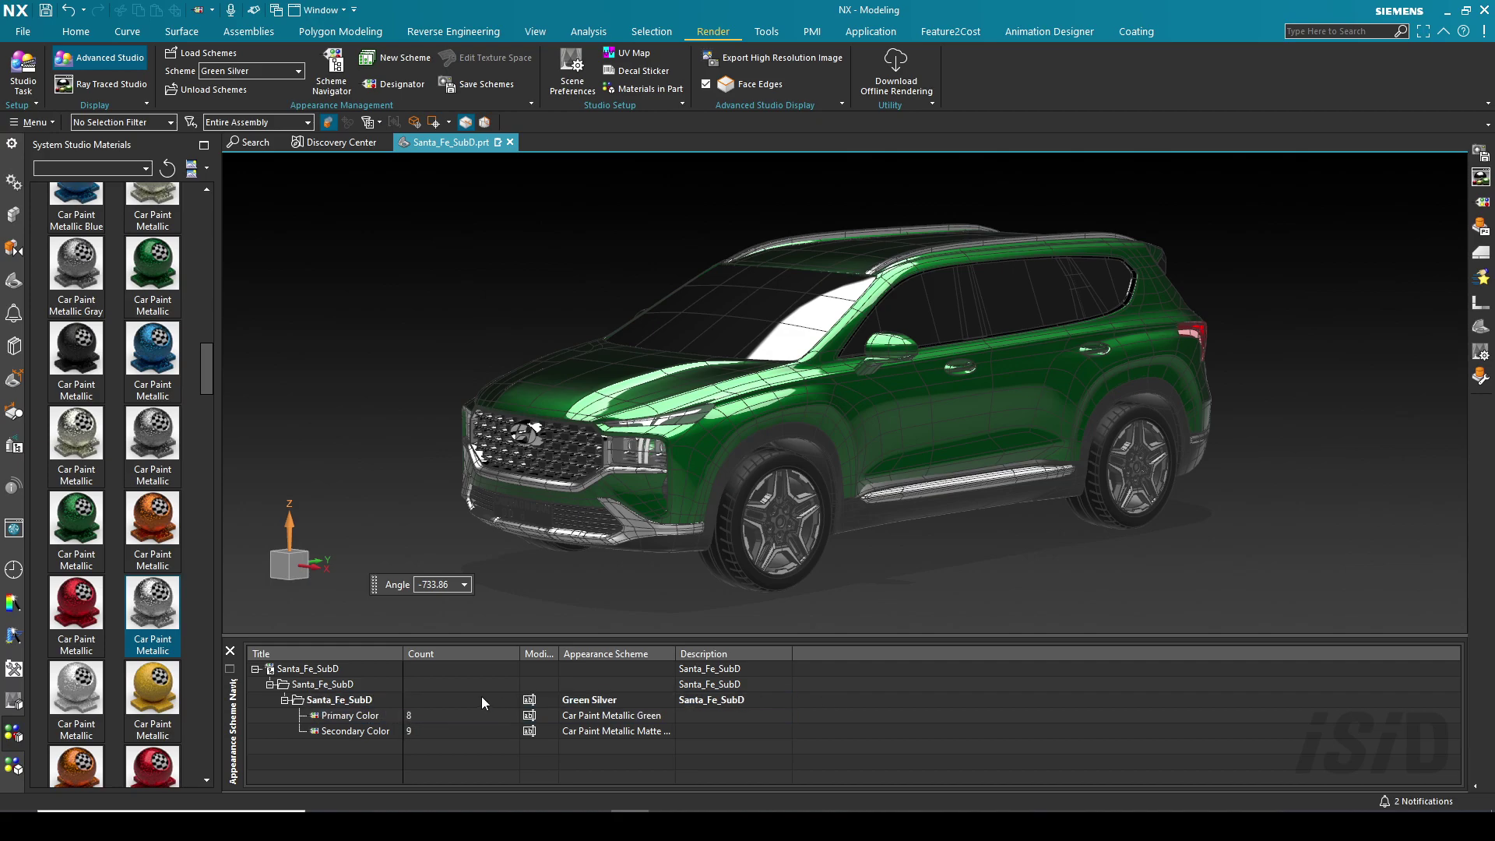
Duplicate the Green Silver appearance scheme under the name Full Black
left_click(383, 699)
right_click(383, 698)
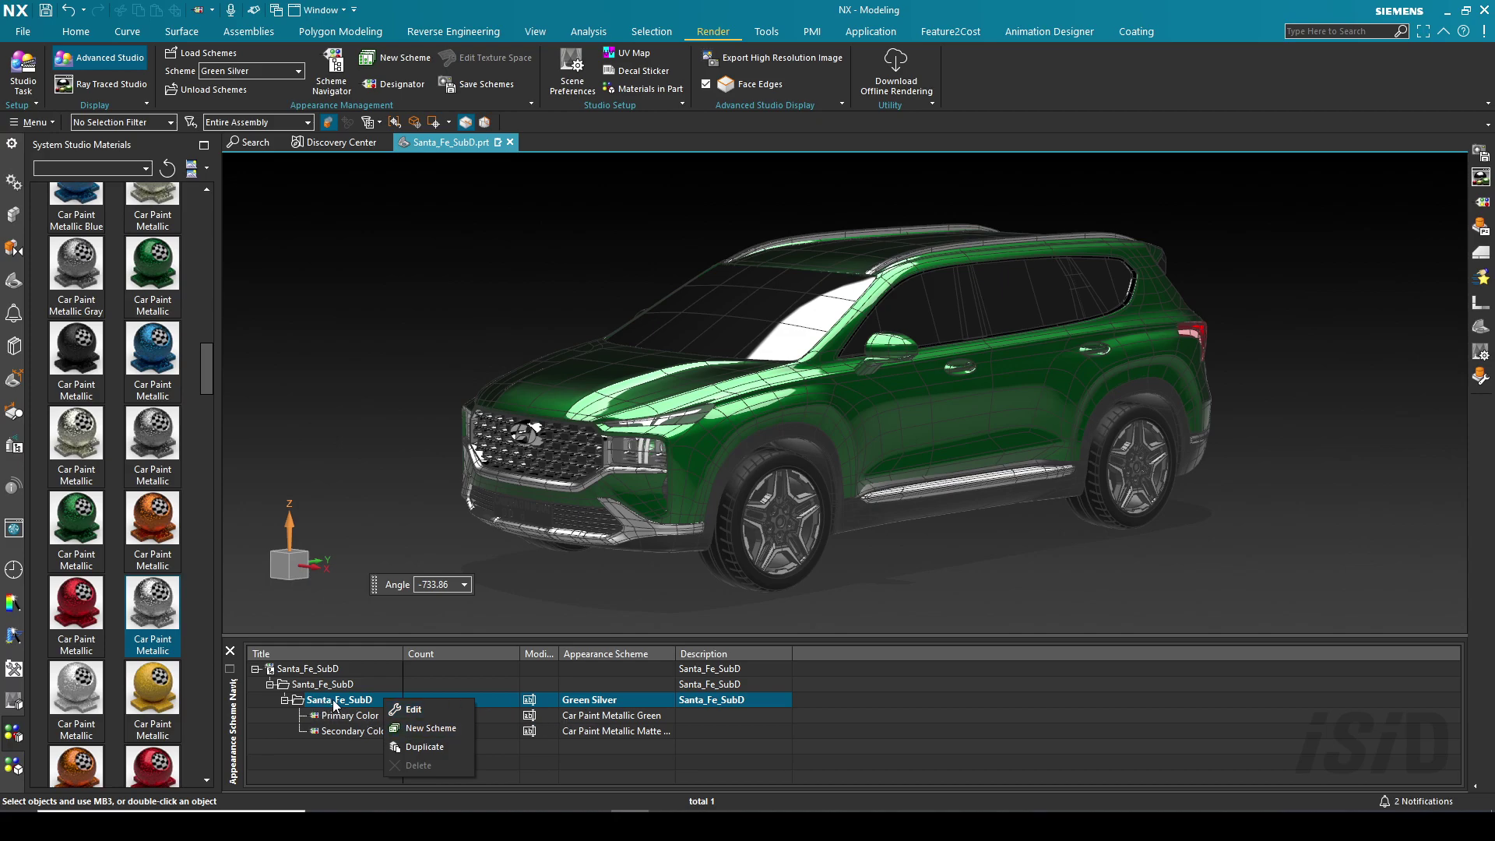
left_click(441, 747)
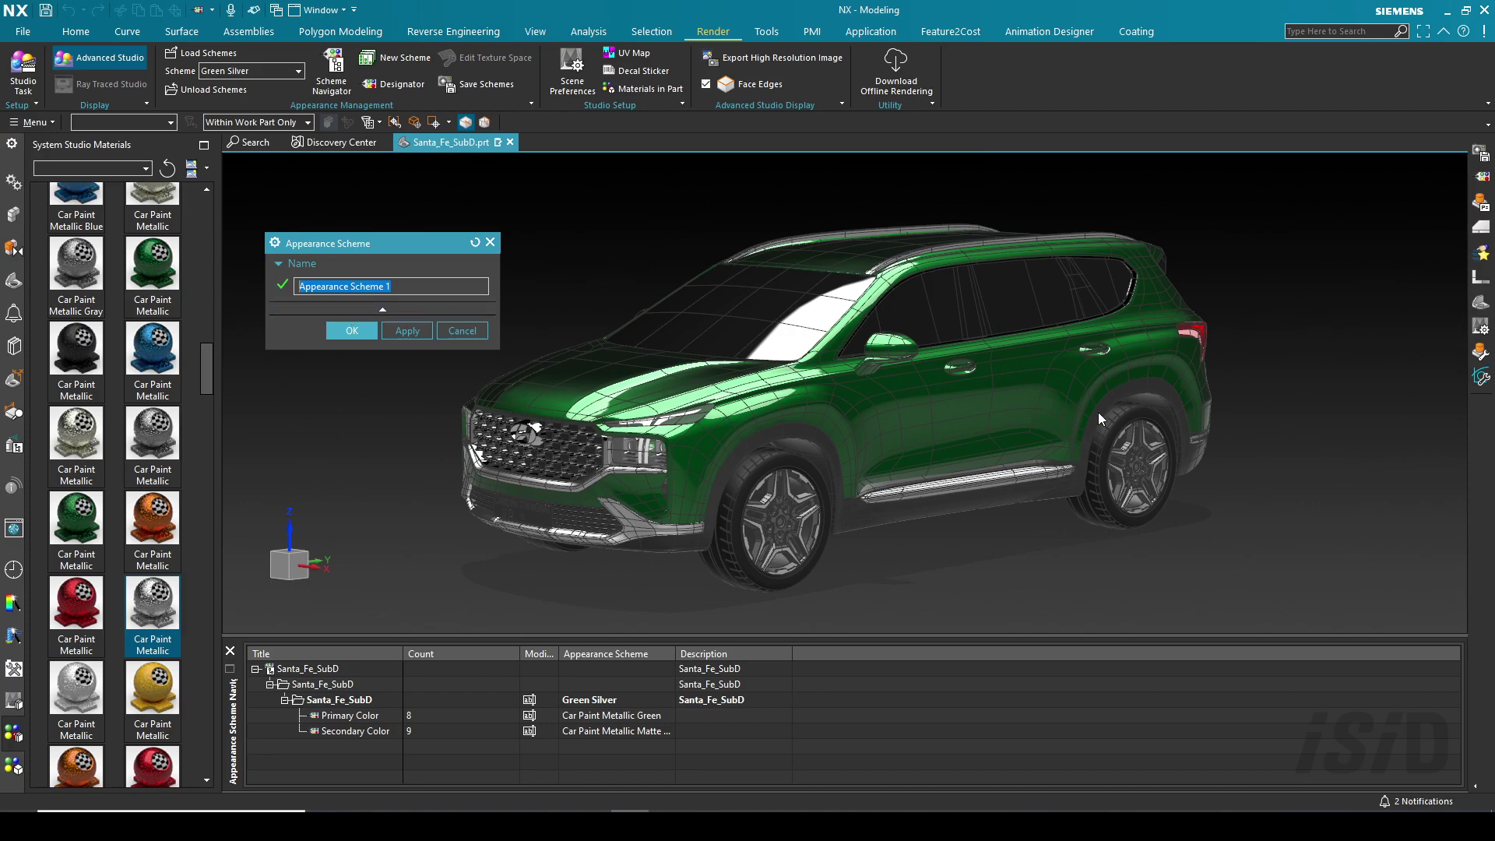
type("Full Black")
left_click(348, 331)
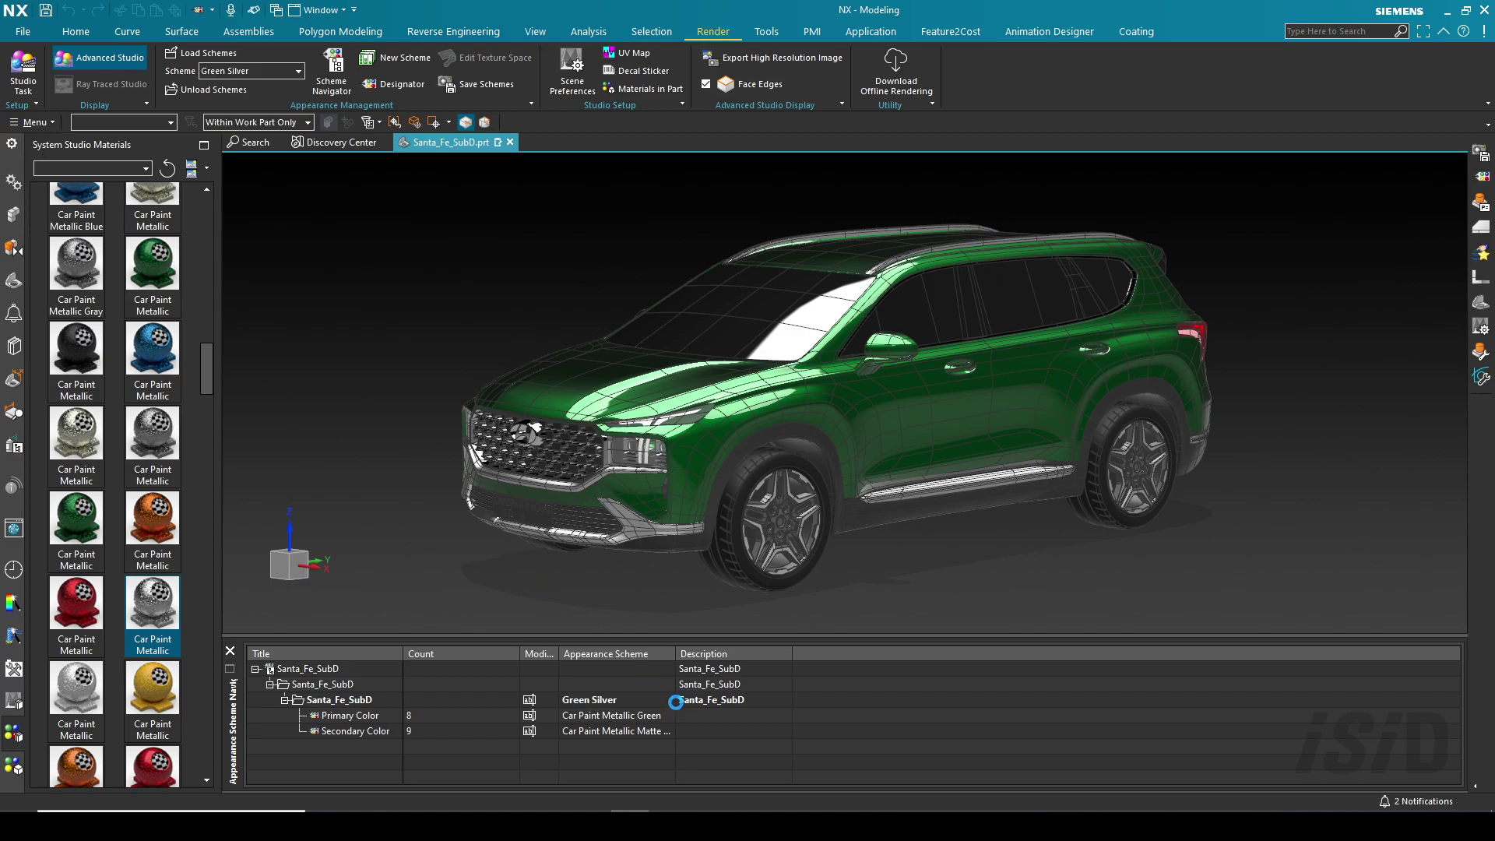
Highlight the car parts covered by the Primary Color and Secondary Color designators in the Full Black scheme
left_click(384, 715)
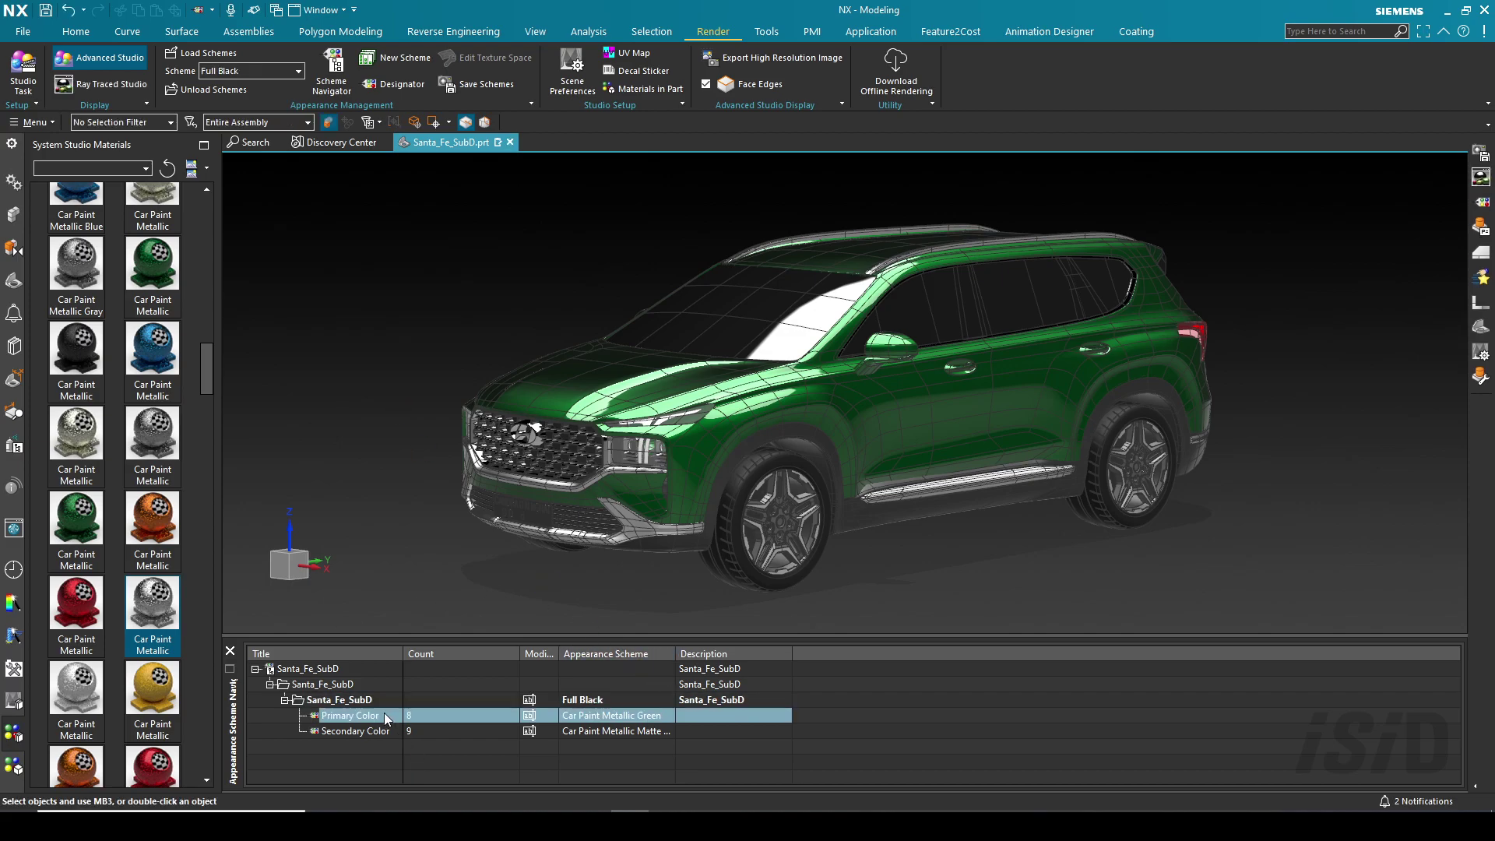
left_click(366, 731)
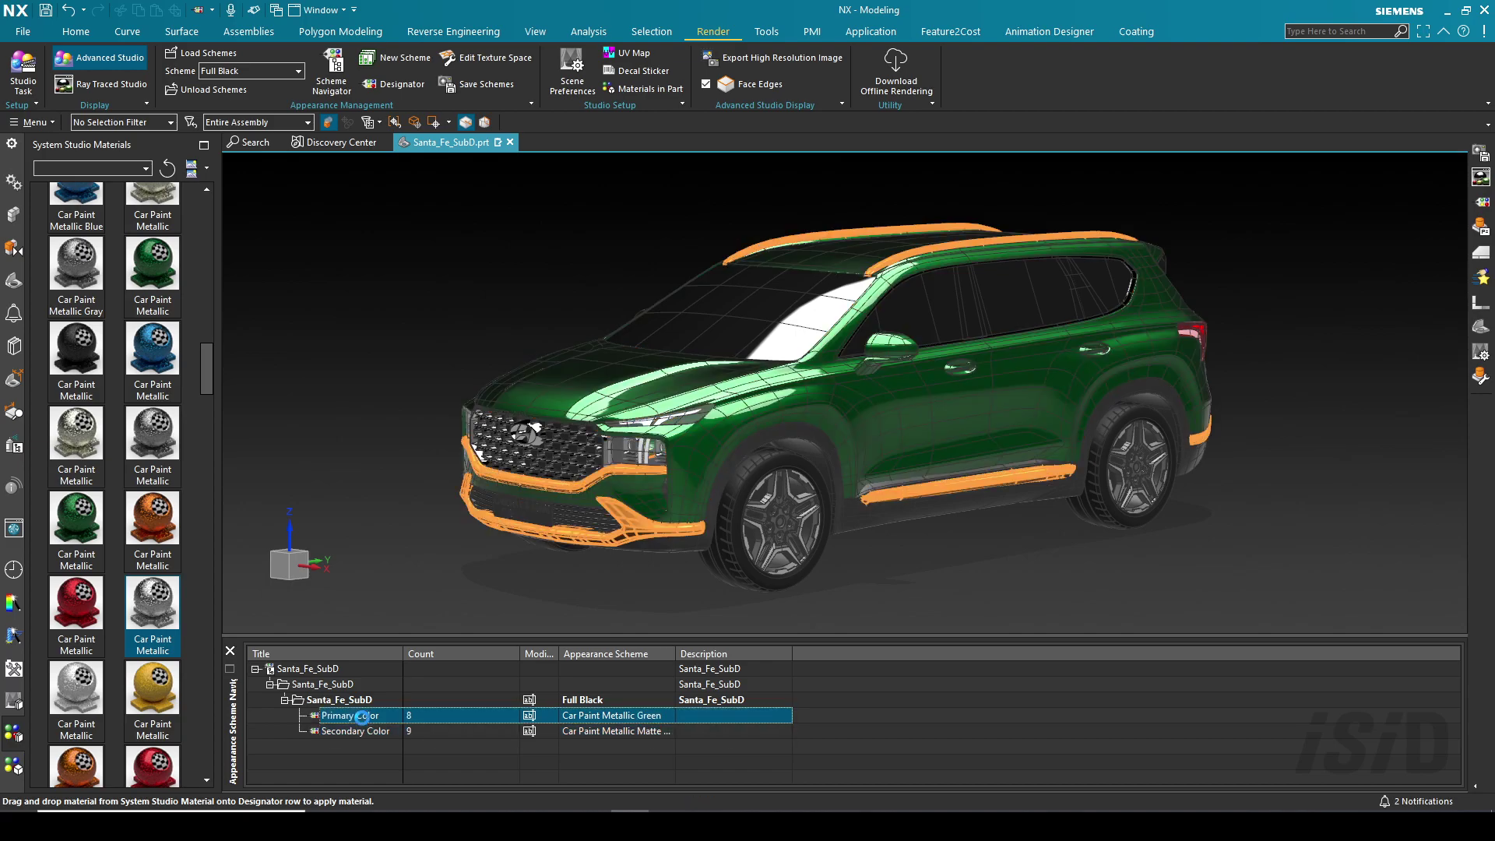
left_click(363, 716)
left_click(361, 734)
left_click(363, 750)
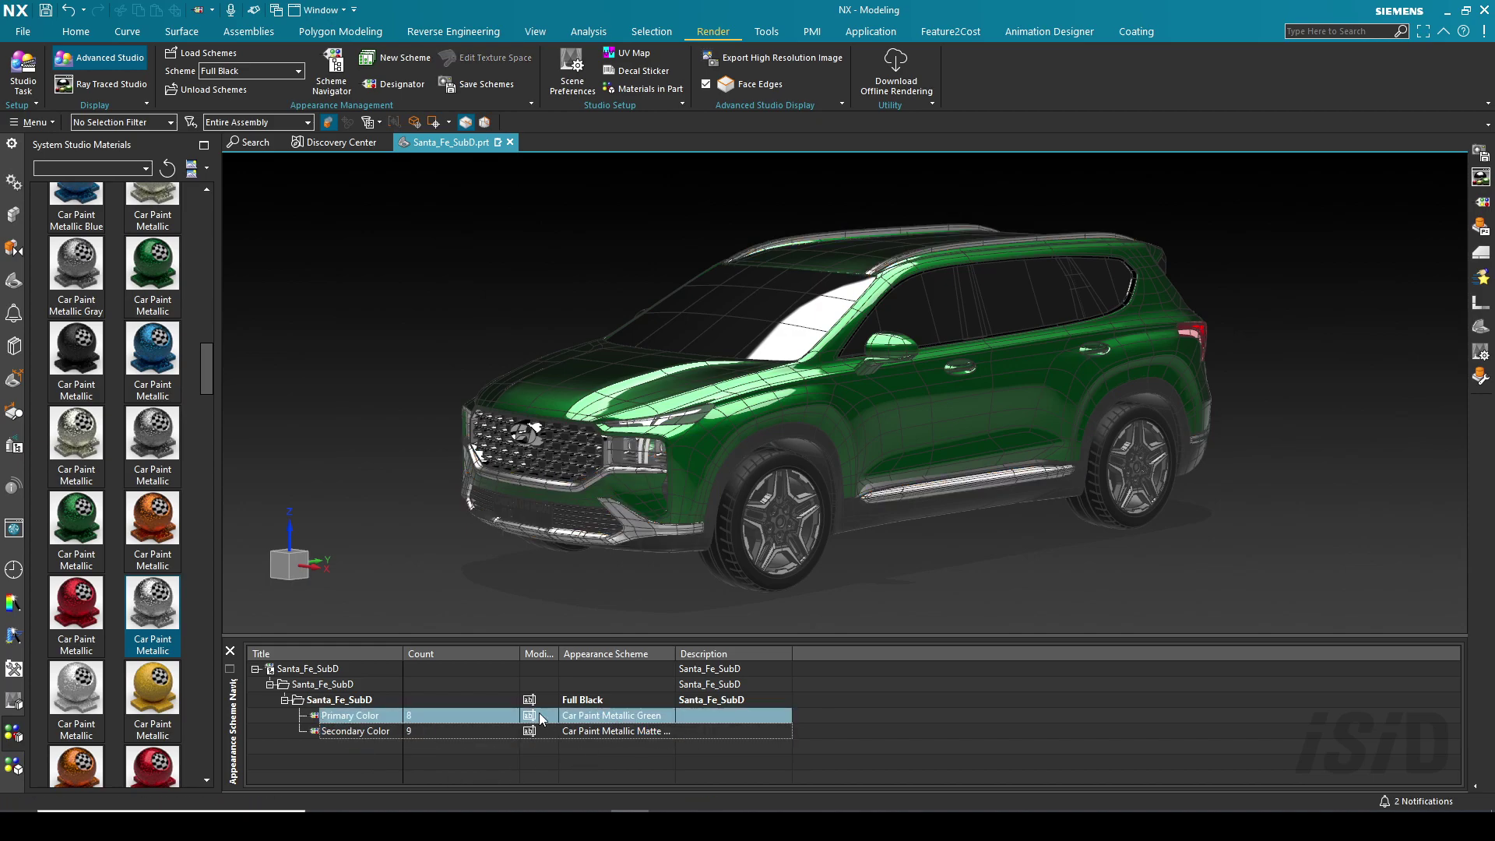
In the Full Black scheme, assign Car Paint Metallic Black to Primary Color and Car Paint Metallic Matte Black to Secondary Color
left_click_drag(208, 386, 208, 362)
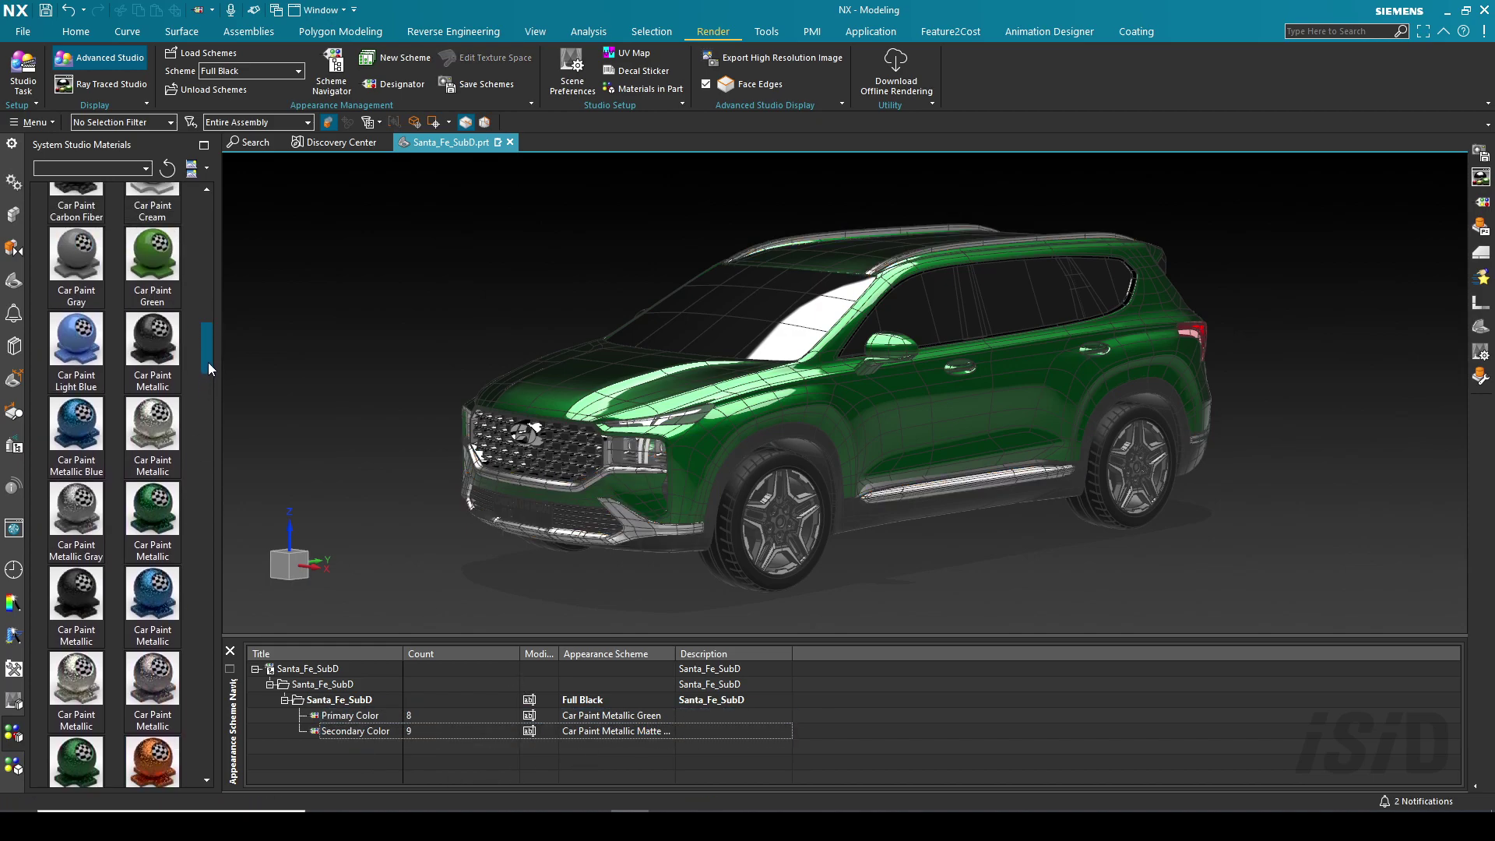
left_click(356, 716)
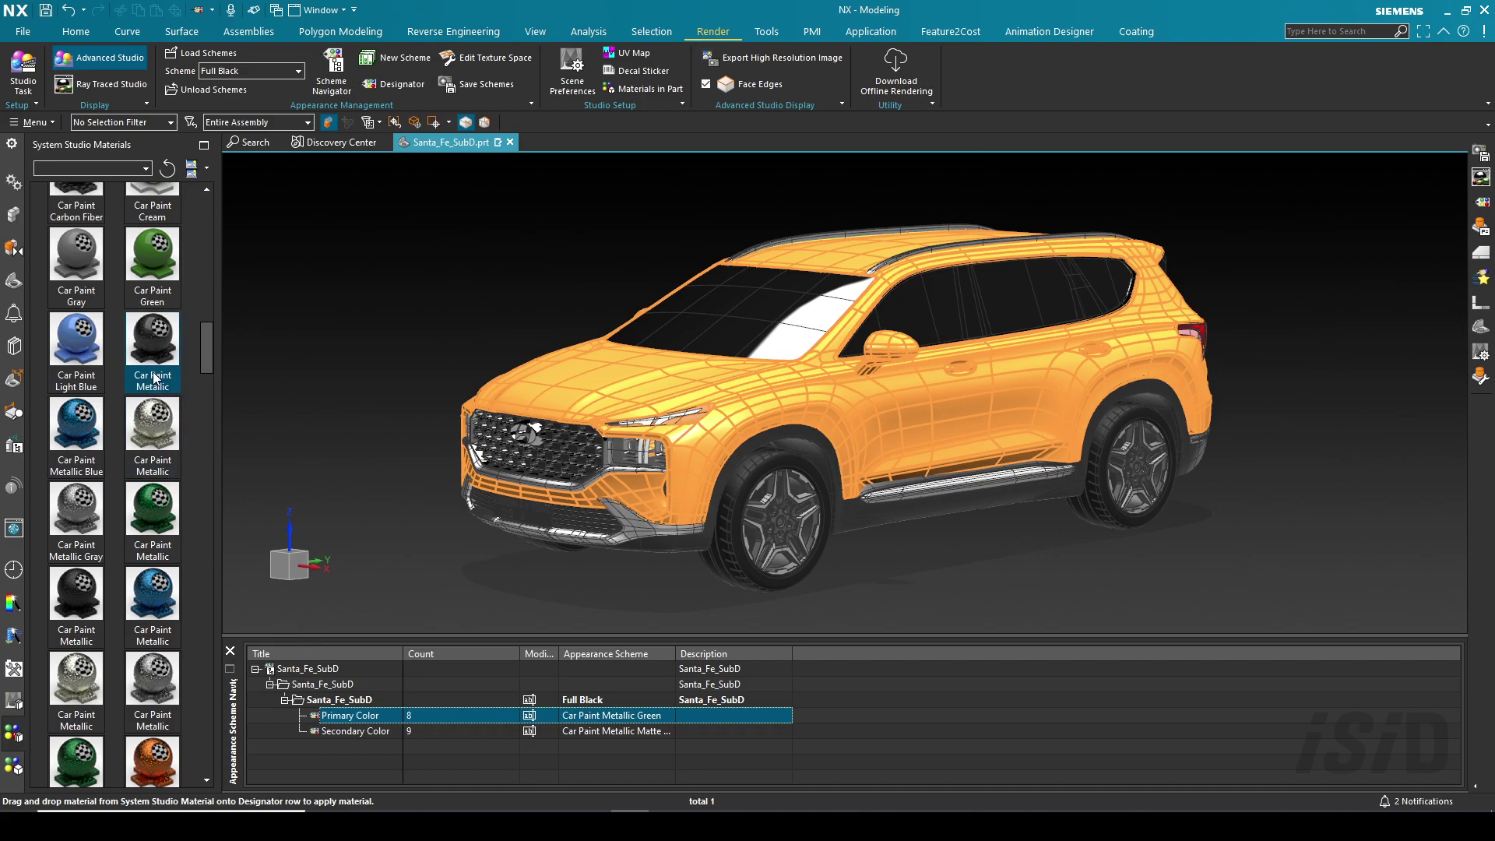
mouse_move(152, 360)
left_mouse_down()
mouse_move(343, 567)
mouse_move(601, 710)
mouse_move(624, 748)
mouse_move(596, 716)
left_mouse_up()
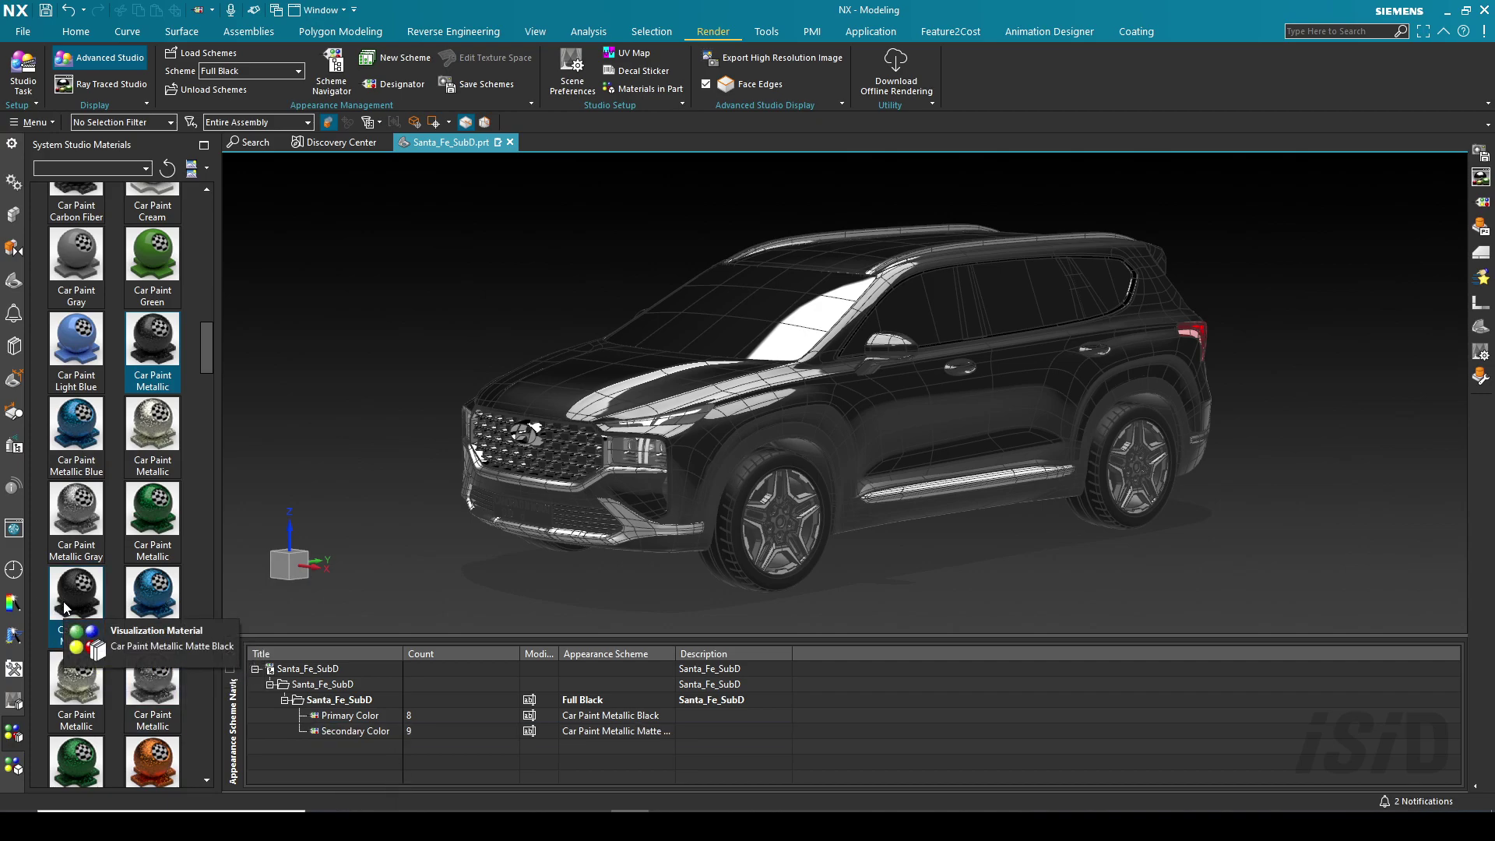
mouse_move(66, 607)
left_mouse_down()
mouse_move(618, 778)
mouse_move(642, 749)
mouse_move(615, 732)
left_mouse_up()
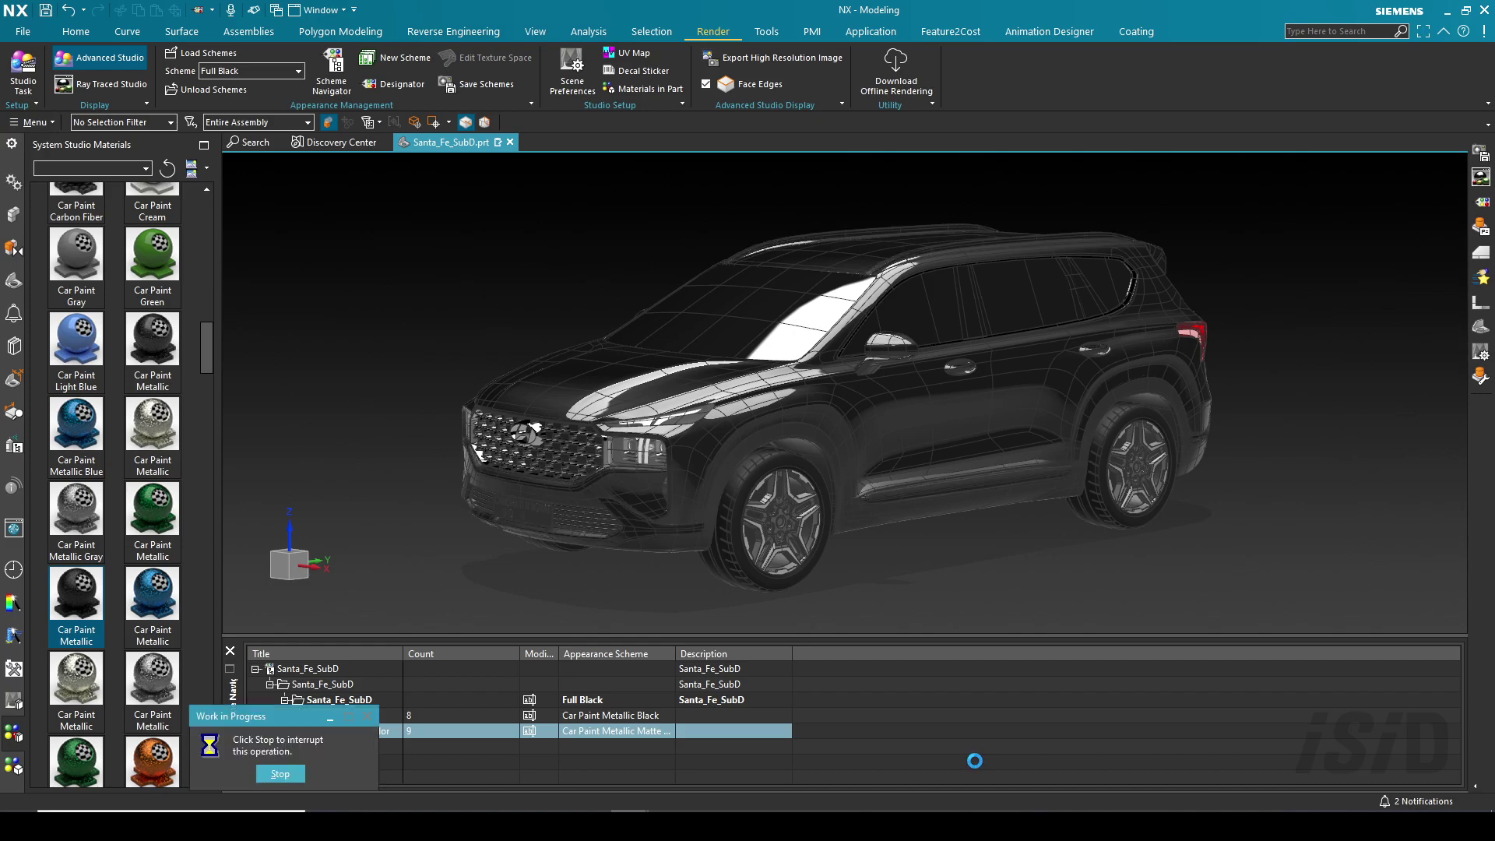
Duplicate the Full Black scheme under the name Orange White and assign Car Paint Metallic Orange to its Primary Color designator
right_click(624, 699)
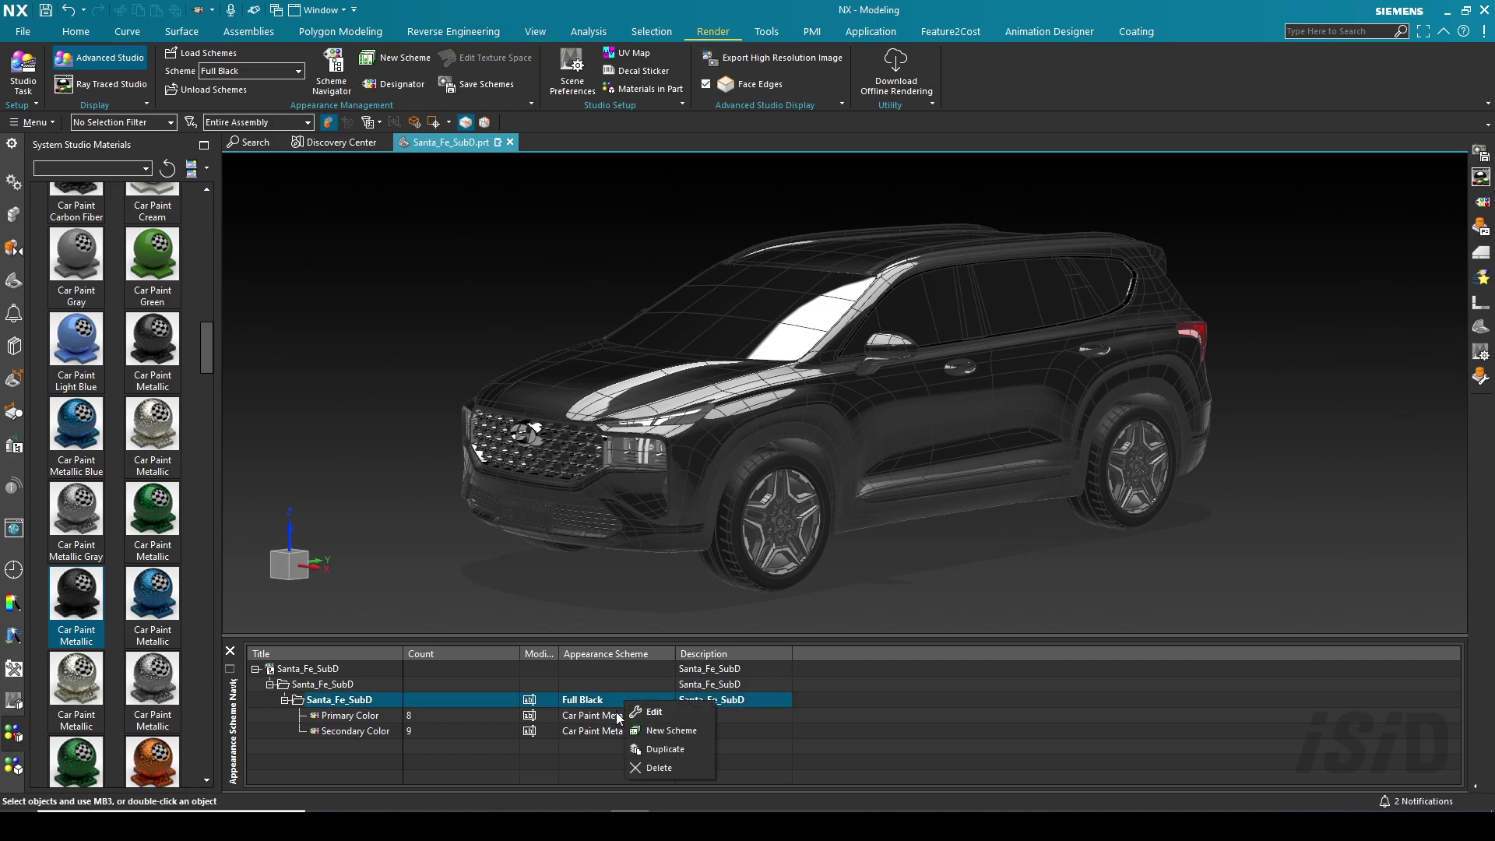
left_click(666, 750)
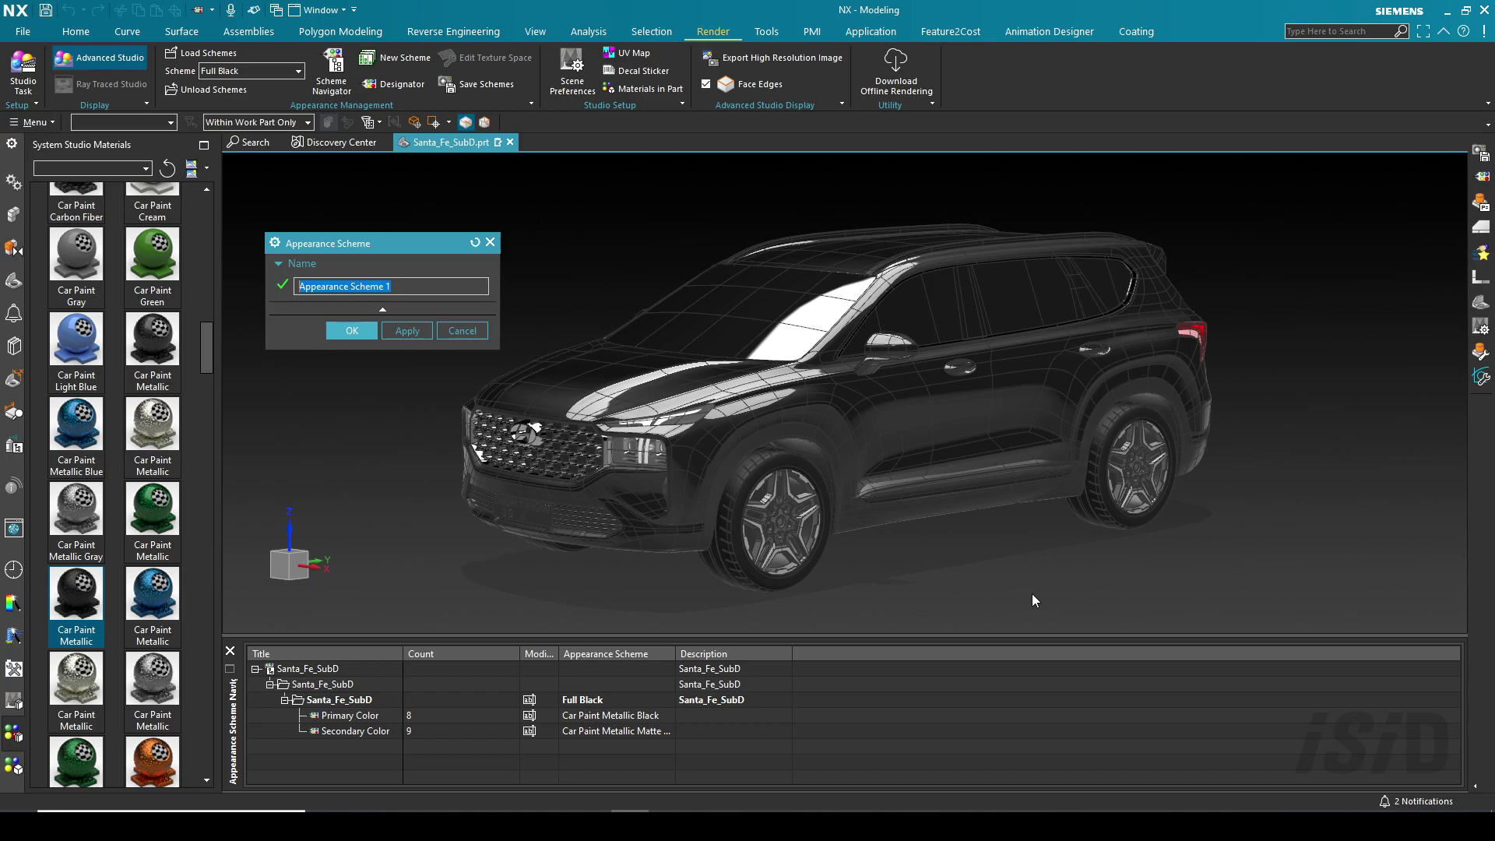
type("0")
left_click(350, 330)
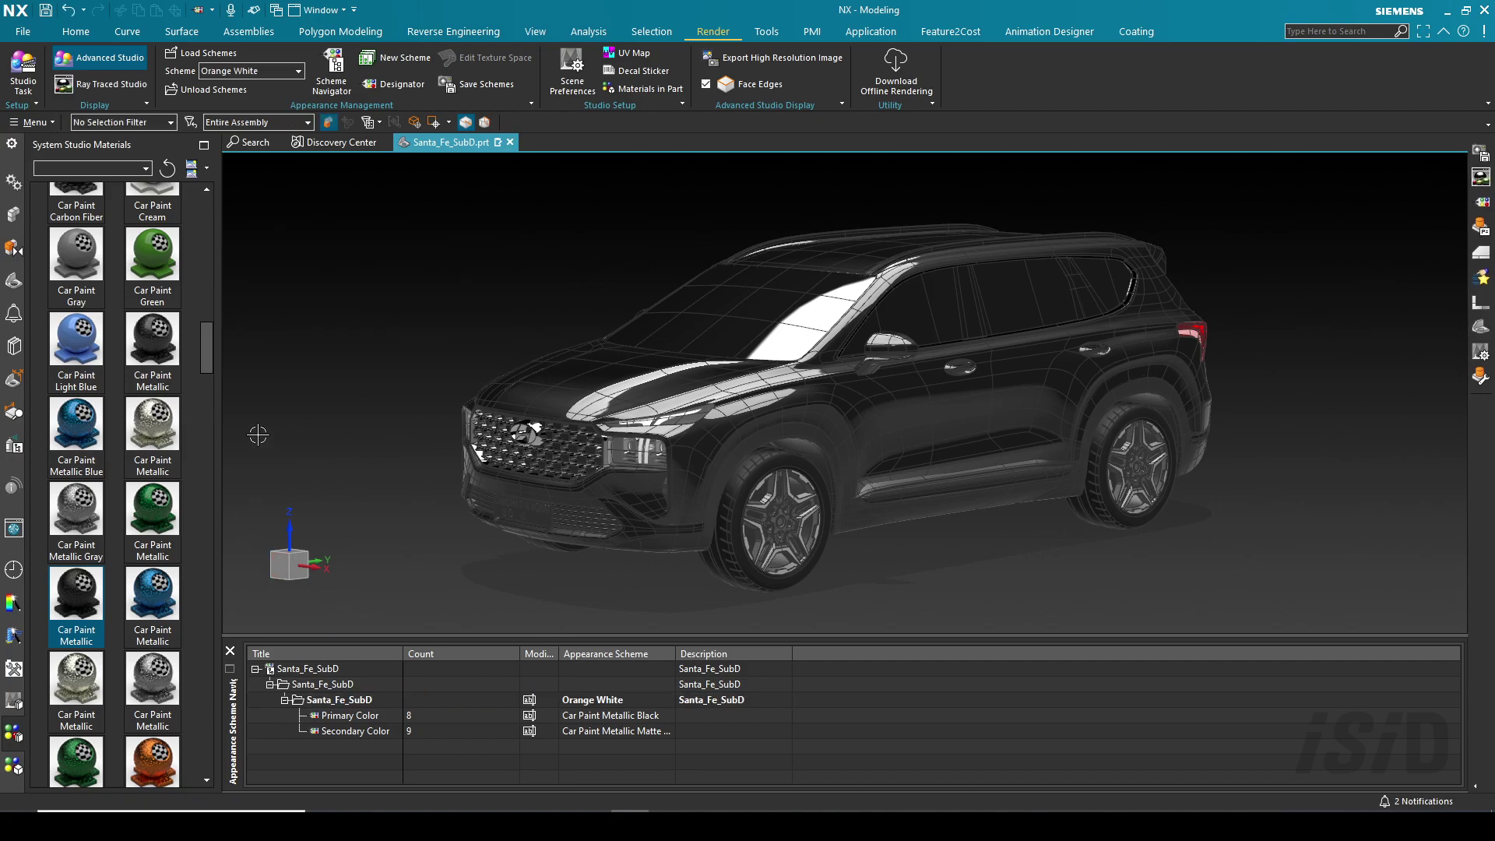
left_click_drag(207, 354, 207, 394)
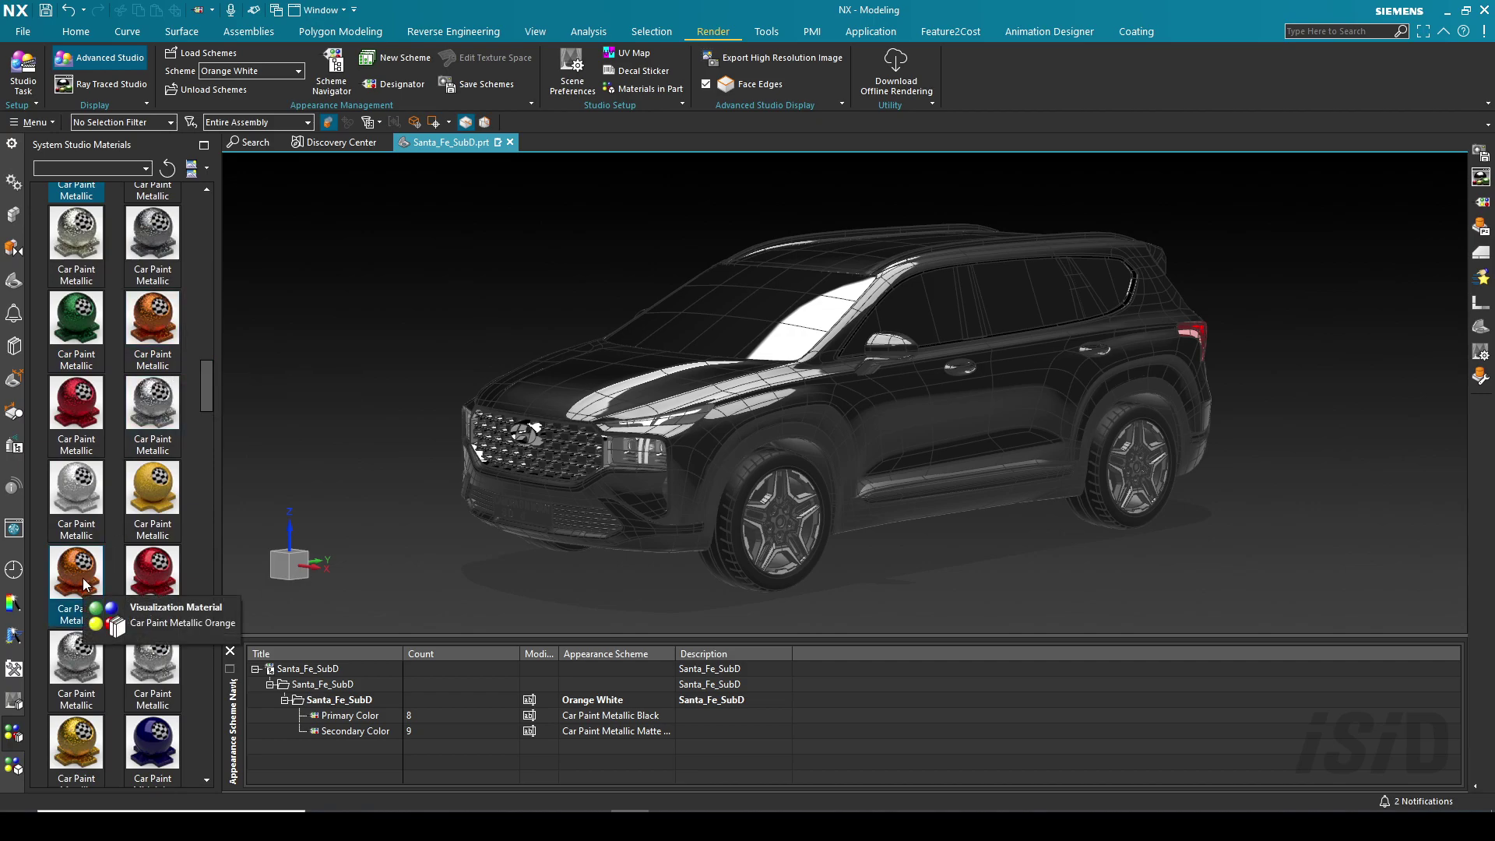
mouse_move(81, 583)
left_mouse_down()
mouse_move(538, 744)
mouse_move(655, 723)
mouse_move(624, 715)
left_mouse_up()
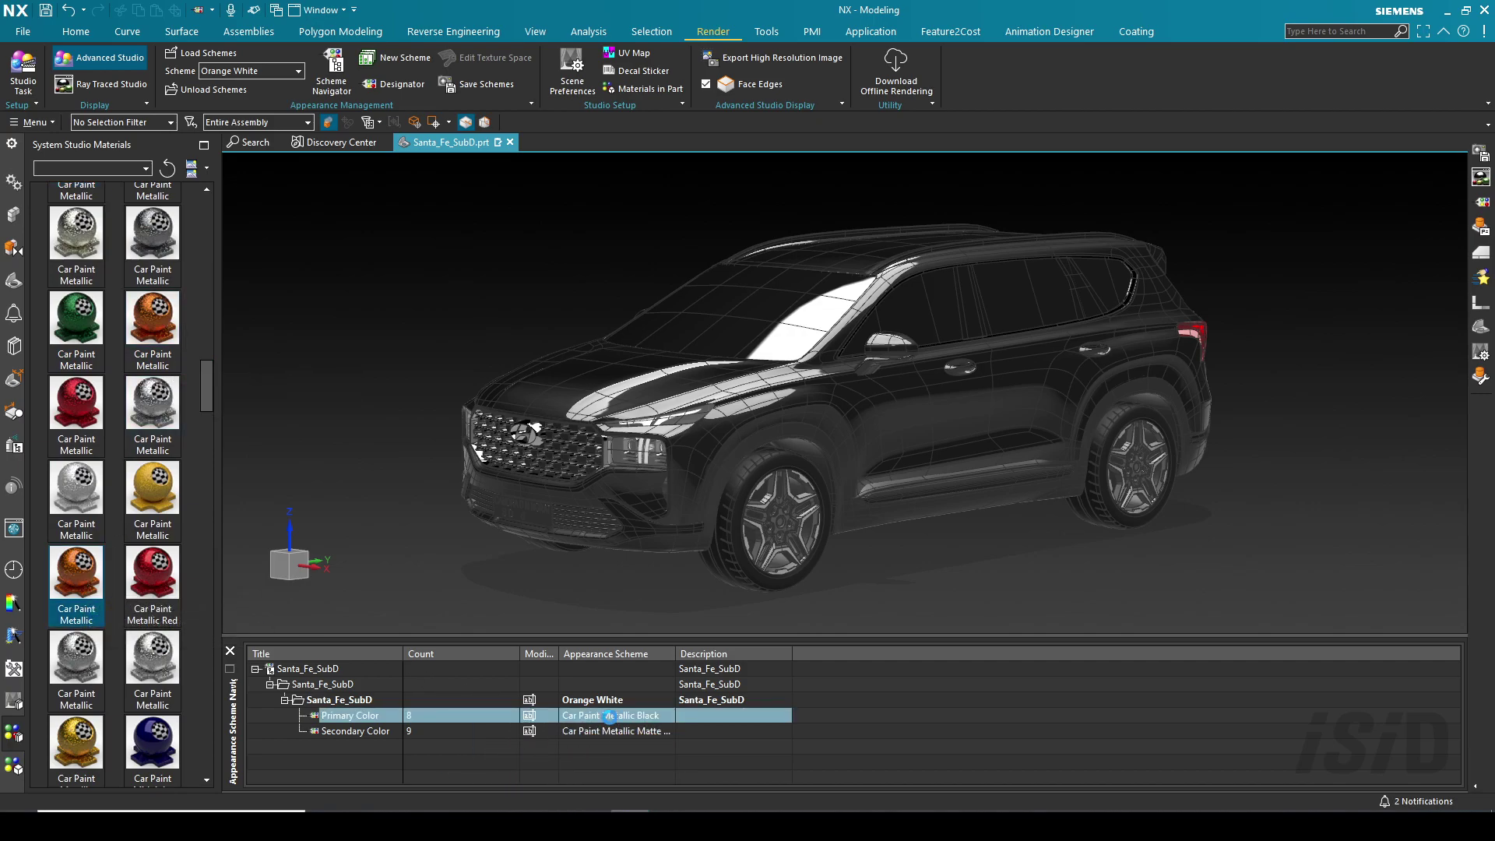
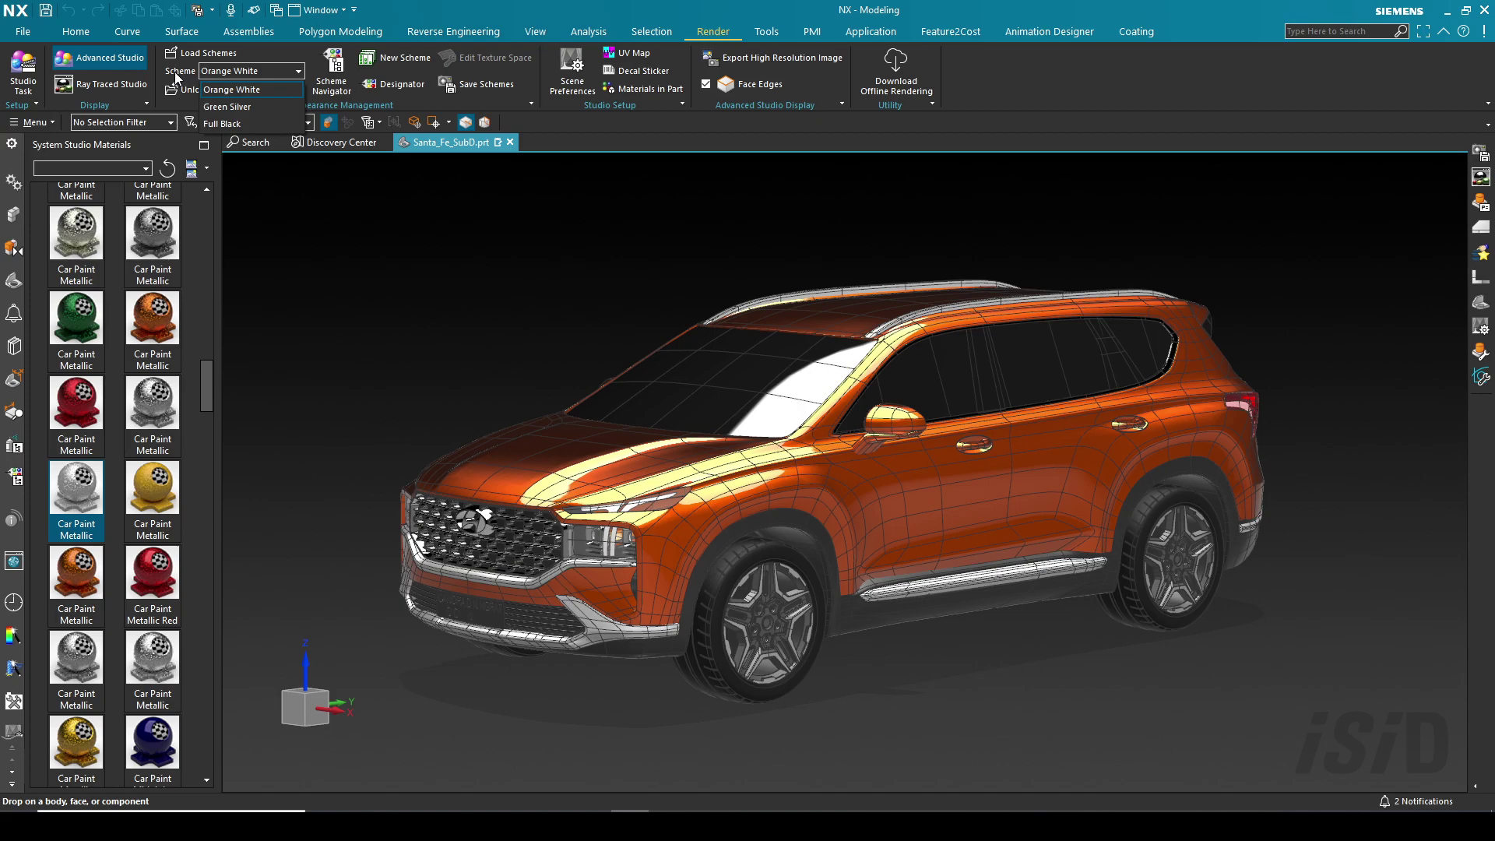
Preview the Green Silver scheme and the Full Black scheme on the car in the modeling view
left_click(238, 109)
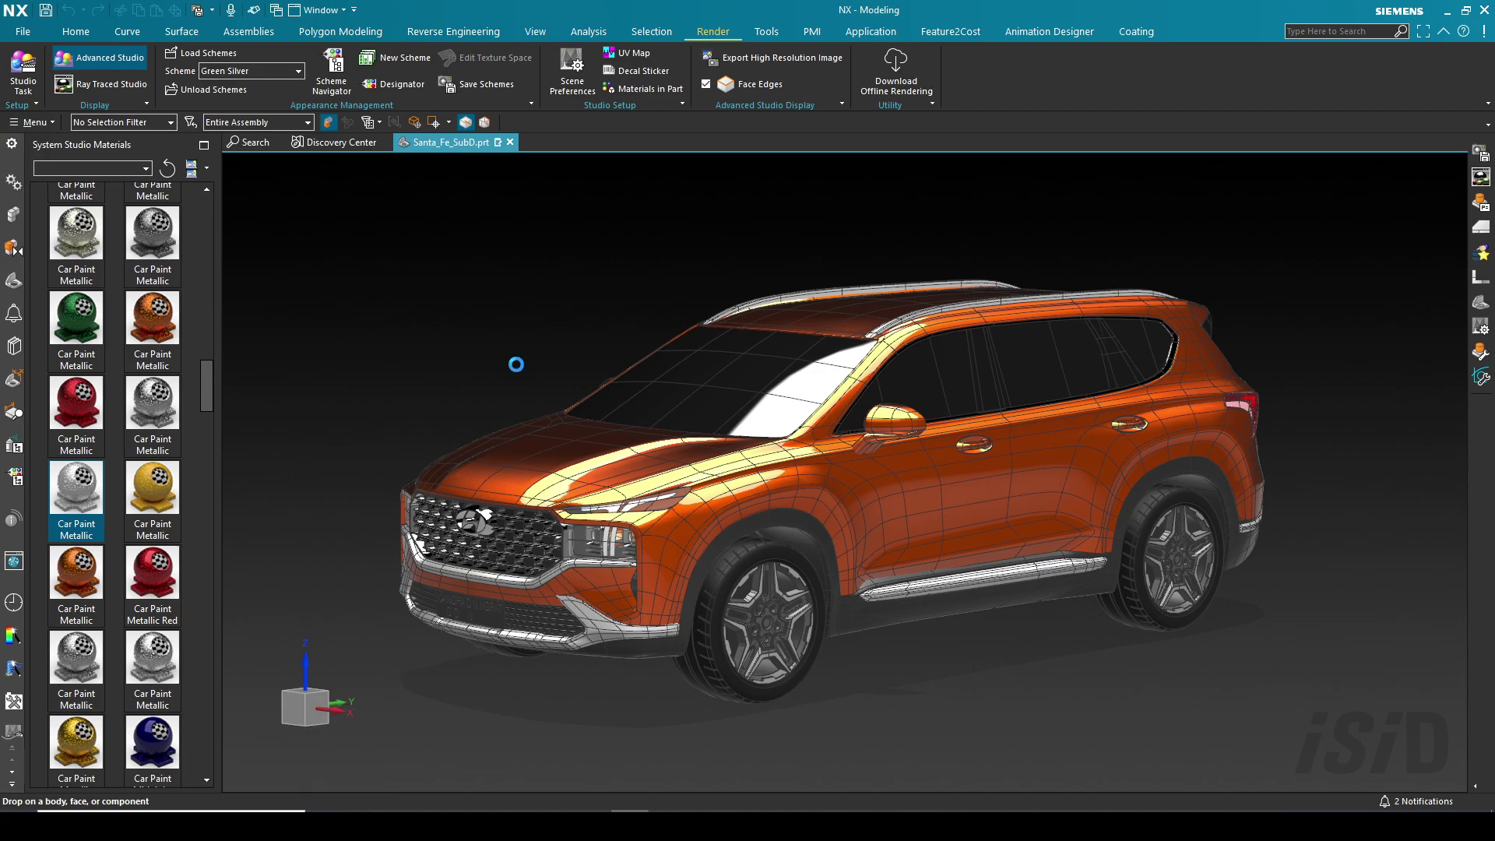
left_click(282, 73)
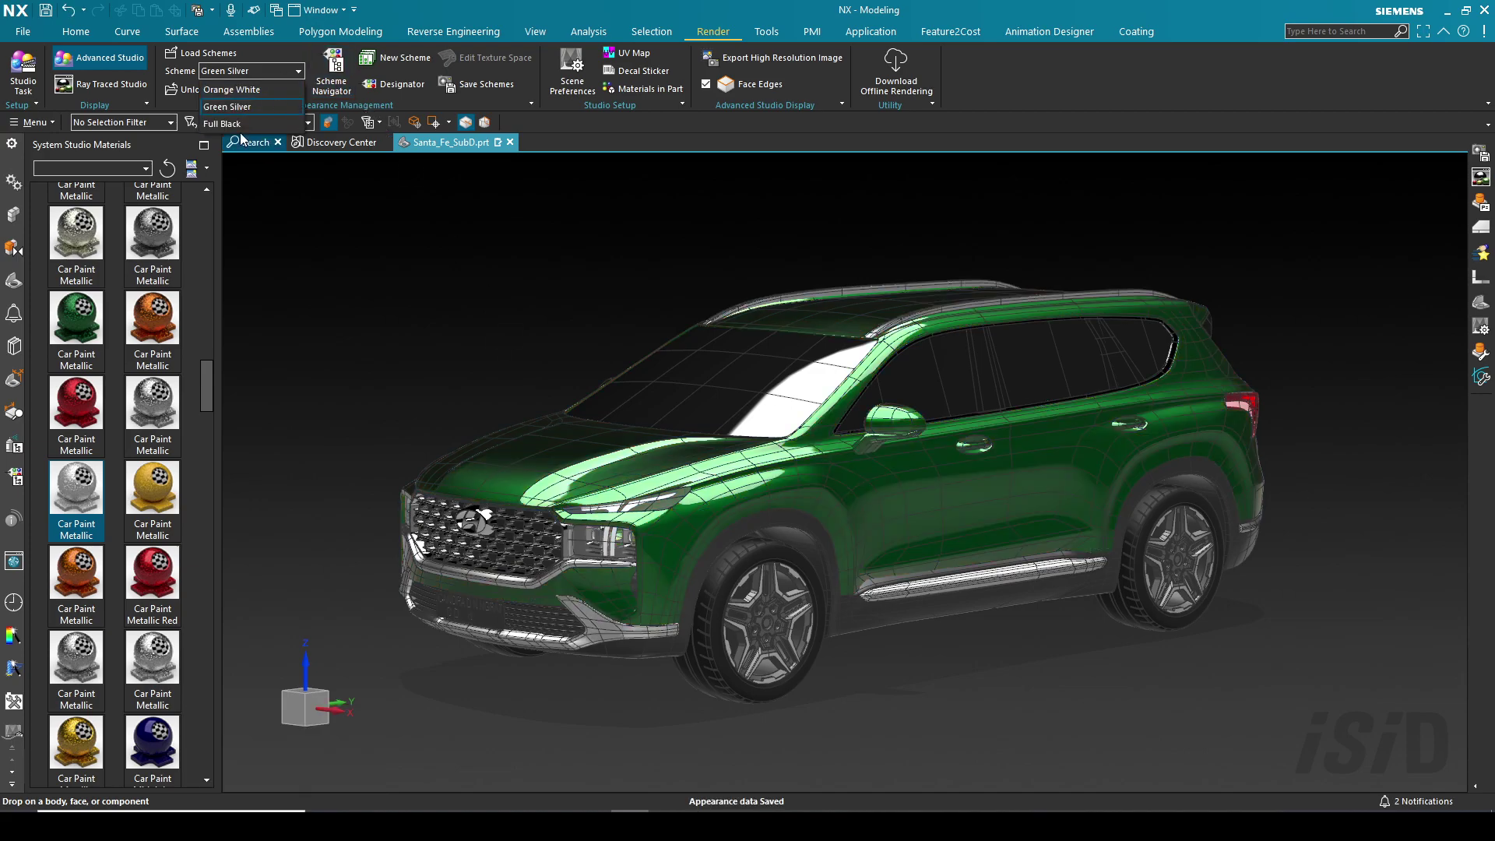
left_click(239, 133)
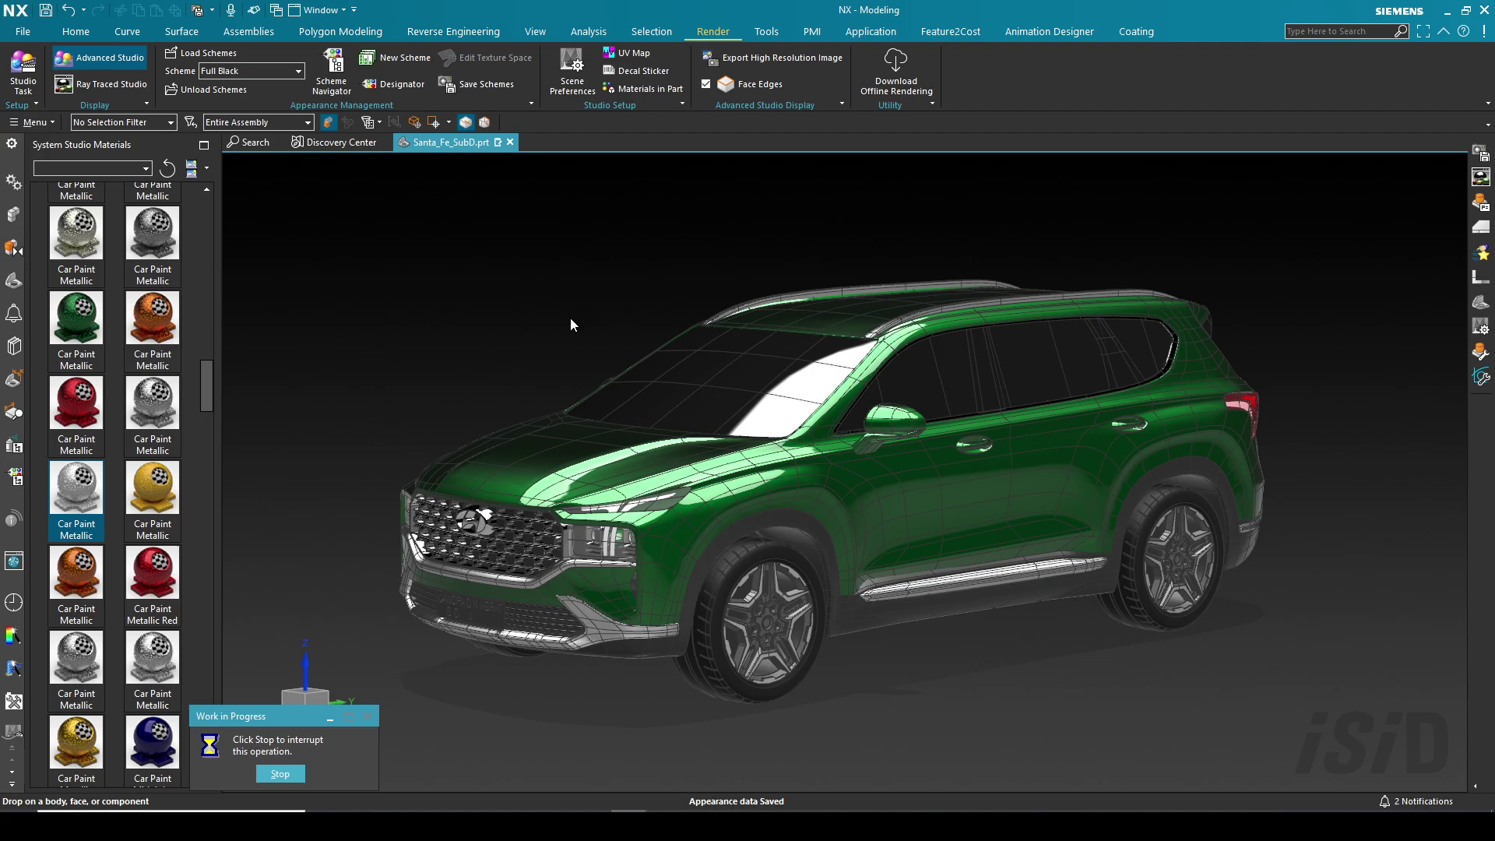
Start Ray Traced Studio and render the car in the Green Silver, Orange White and Full Black schemes in turn
left_click(77, 88)
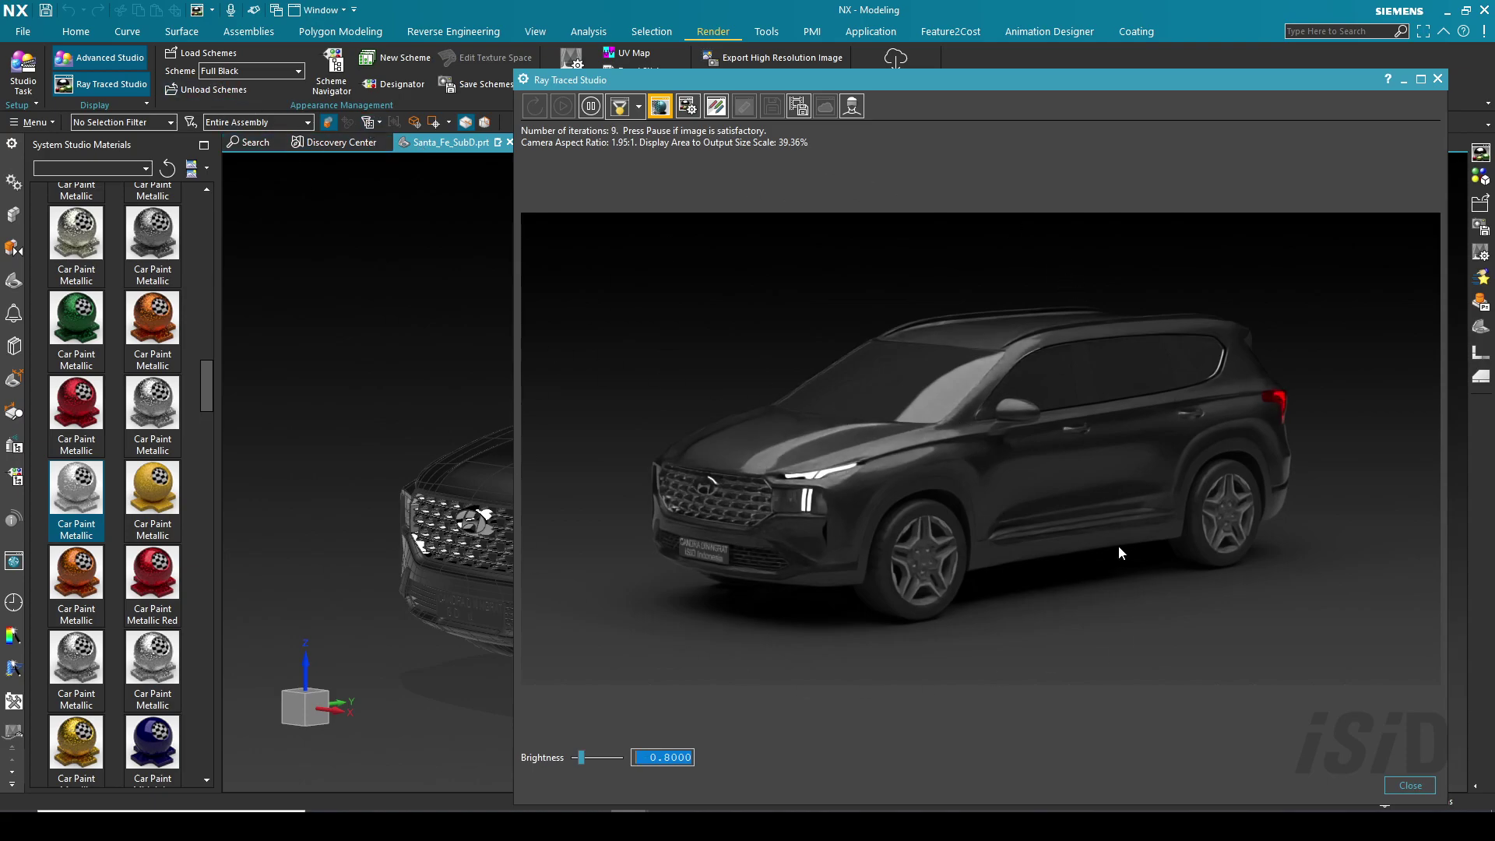
left_click(250, 72)
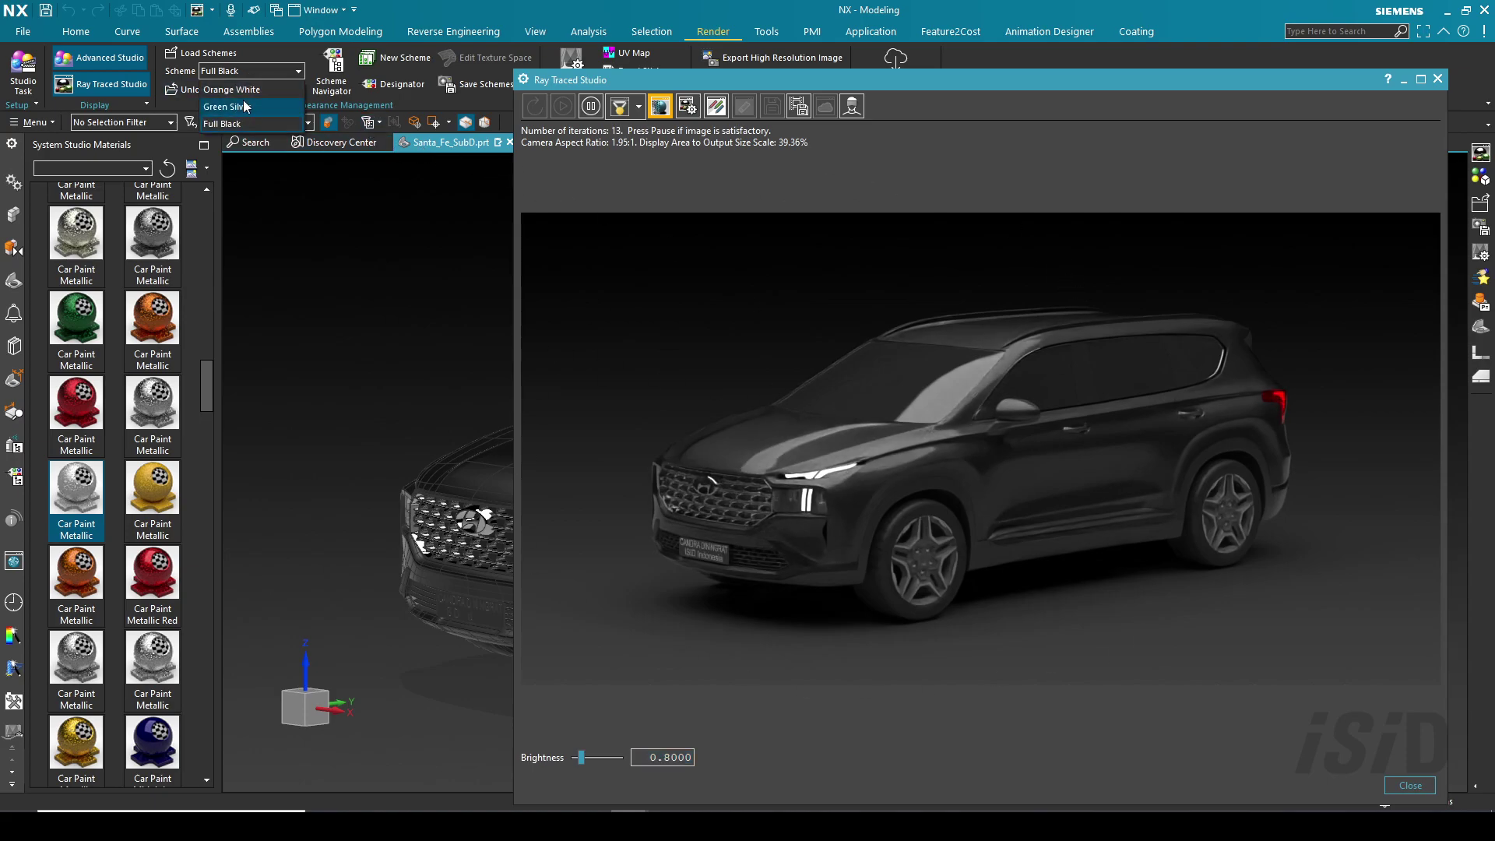
left_click(246, 107)
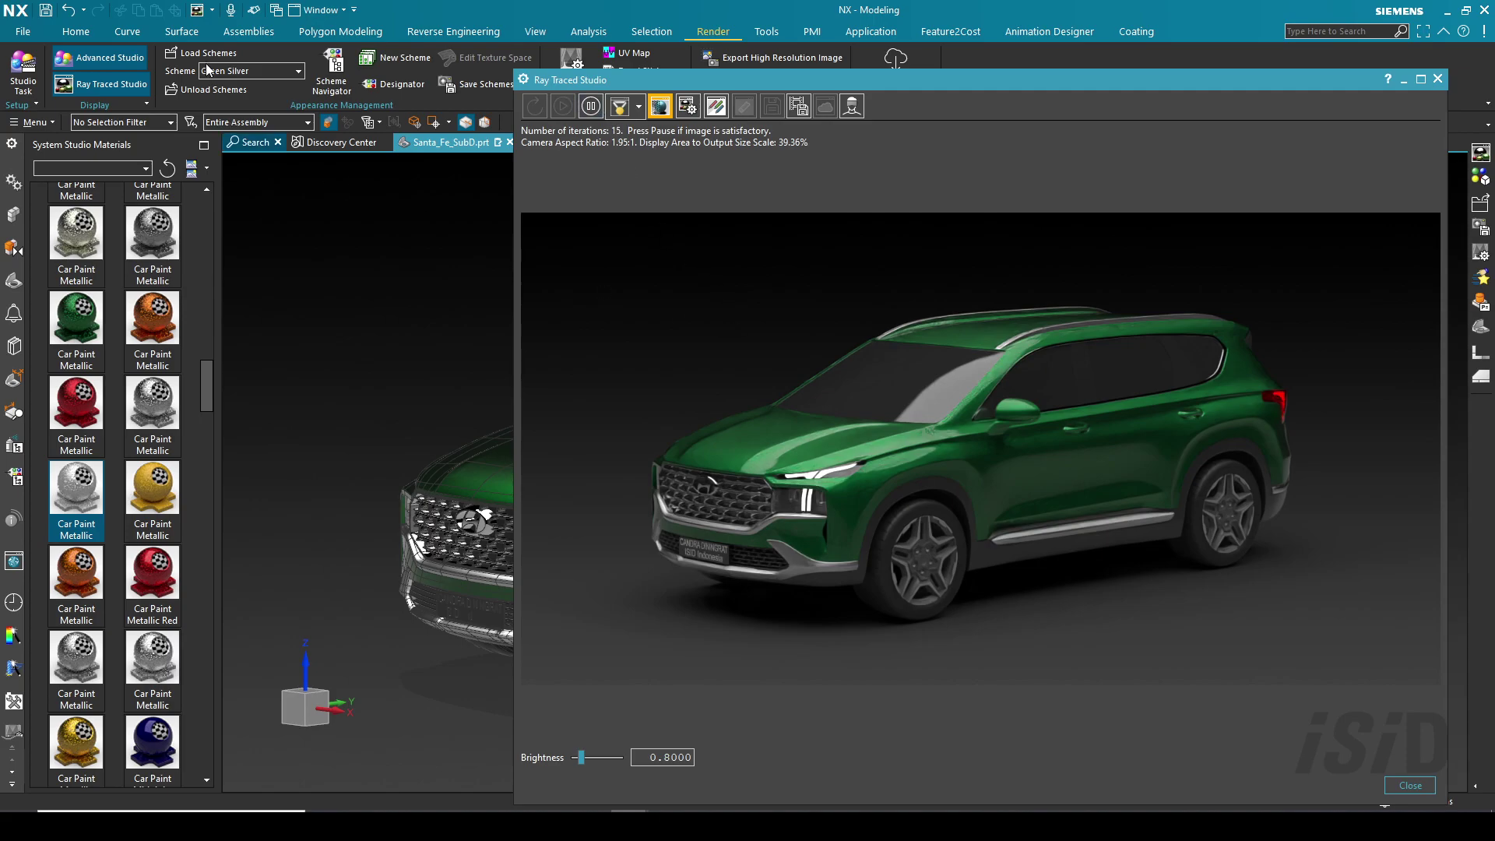
left_click(245, 71)
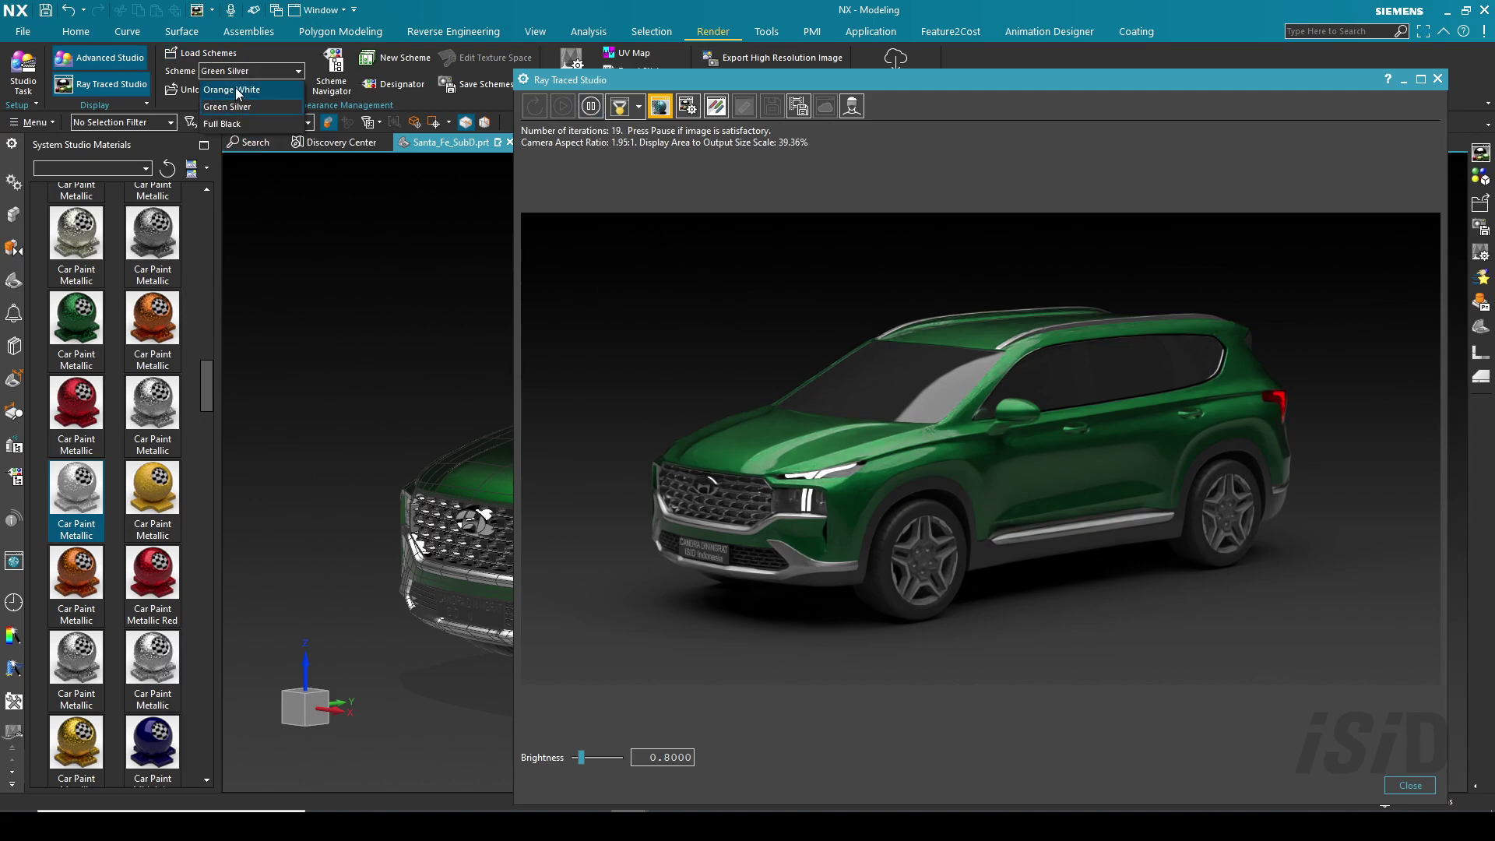
left_click(231, 90)
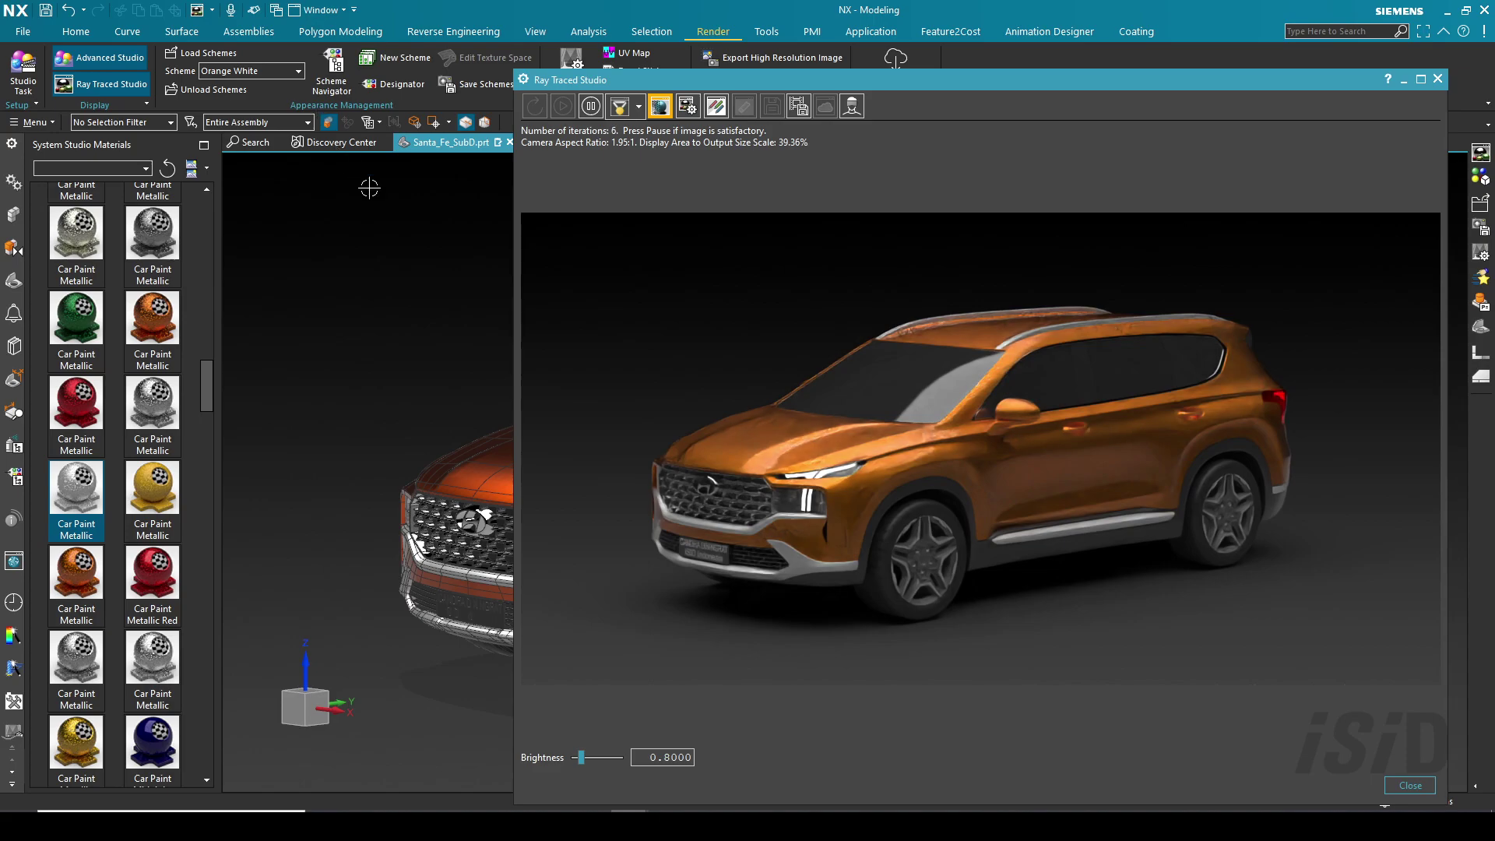
left_click(251, 71)
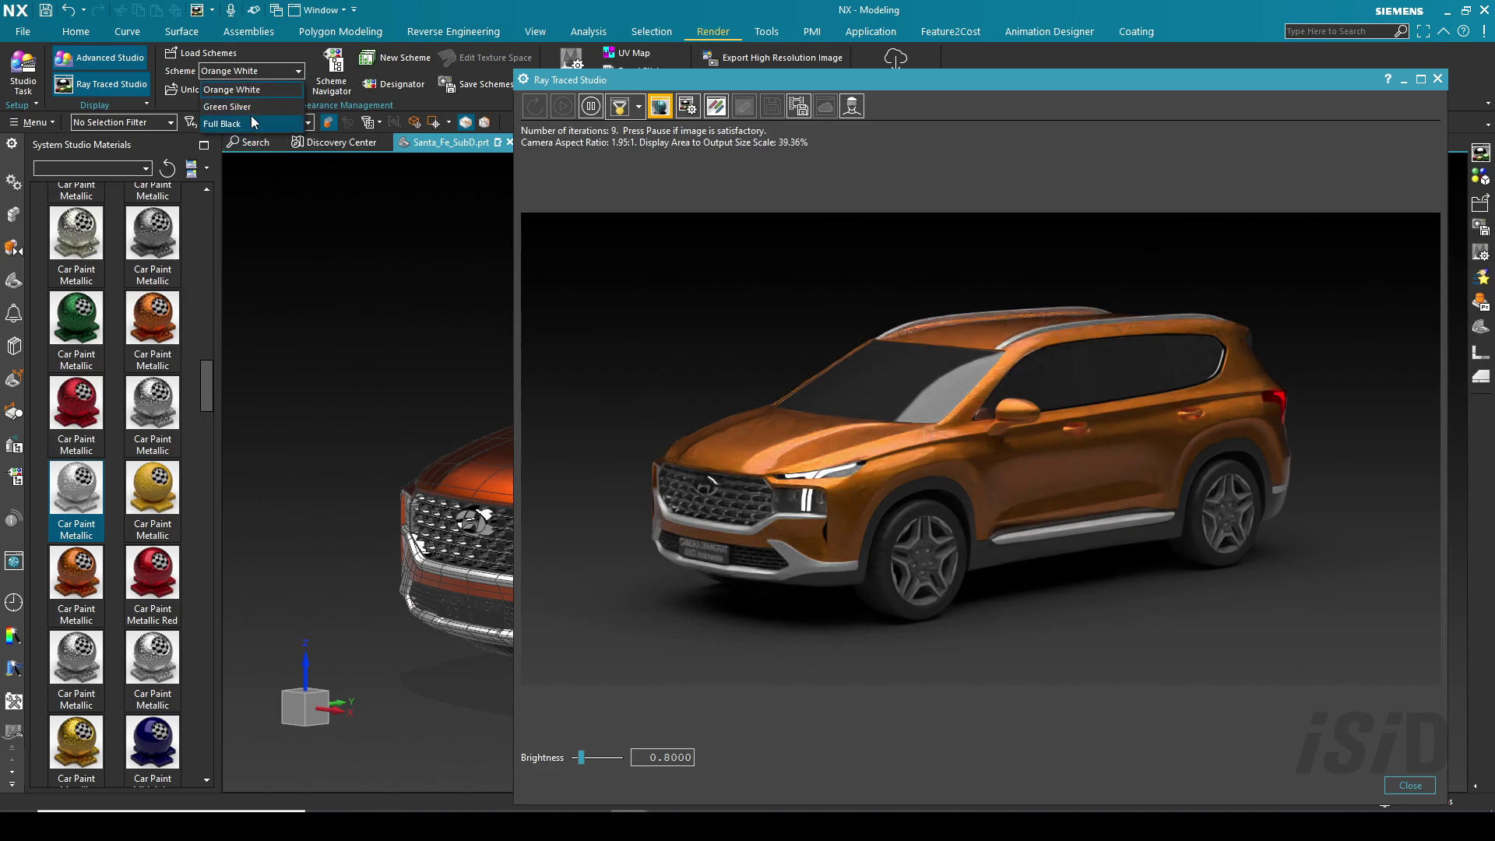
left_click(253, 124)
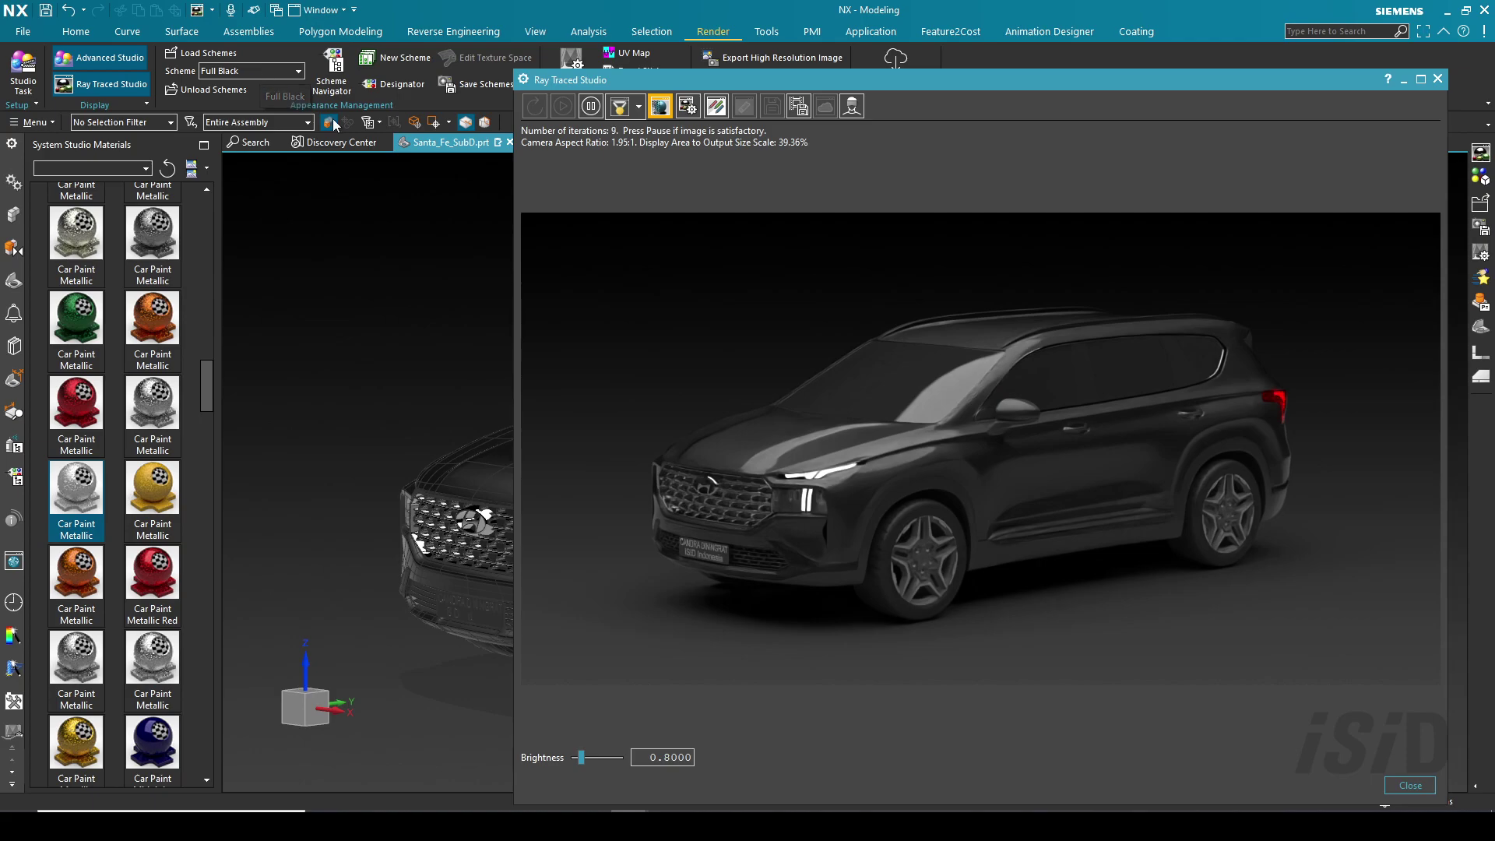
Compare the ray-traced car by switching to Green Silver, Orange White and back to Green Silver
left_click(264, 71)
left_click(267, 106)
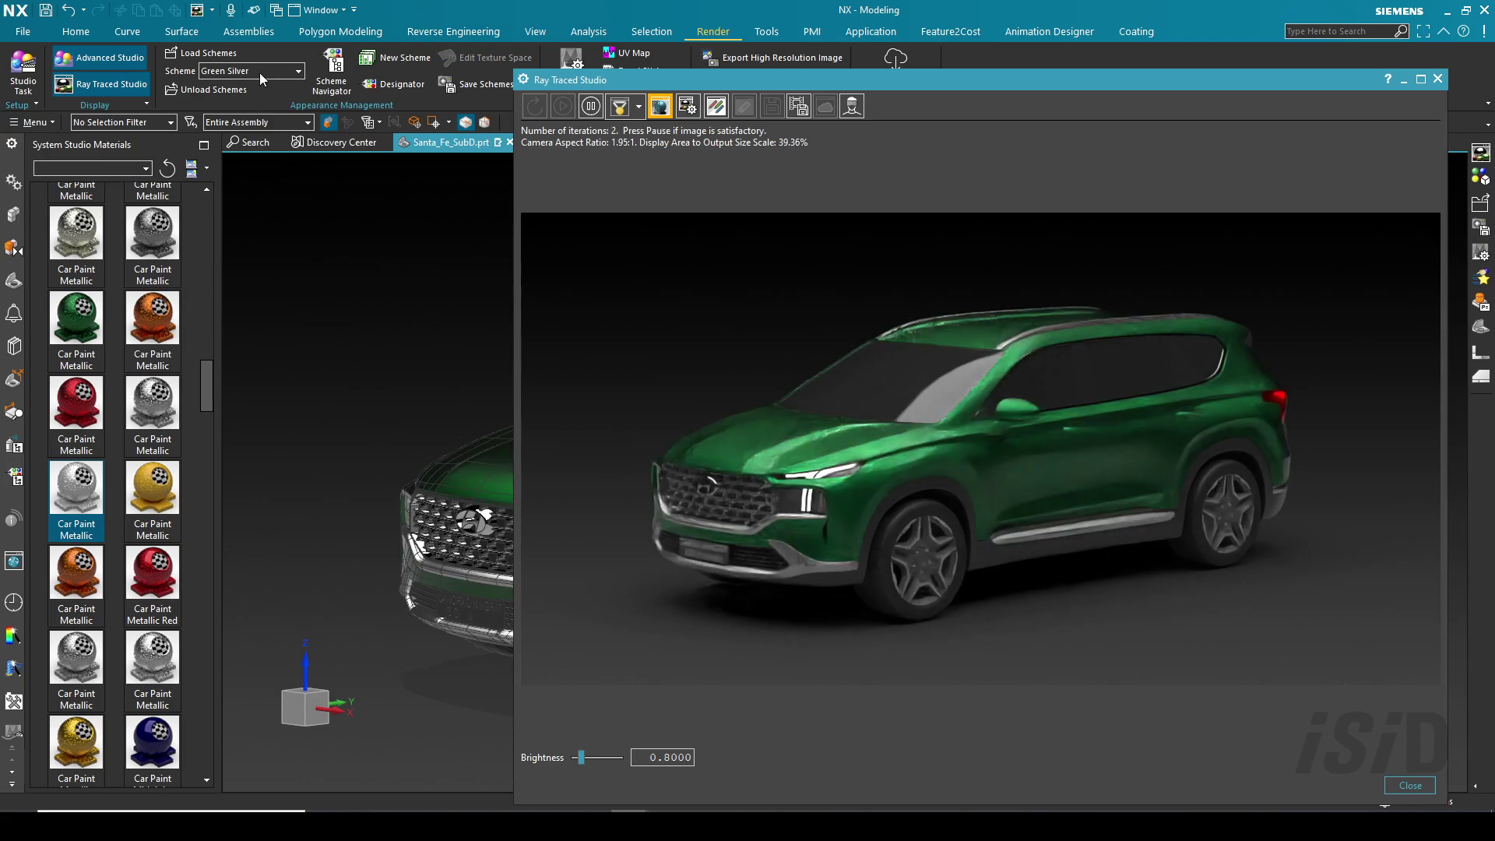
left_click(259, 72)
left_click(271, 118)
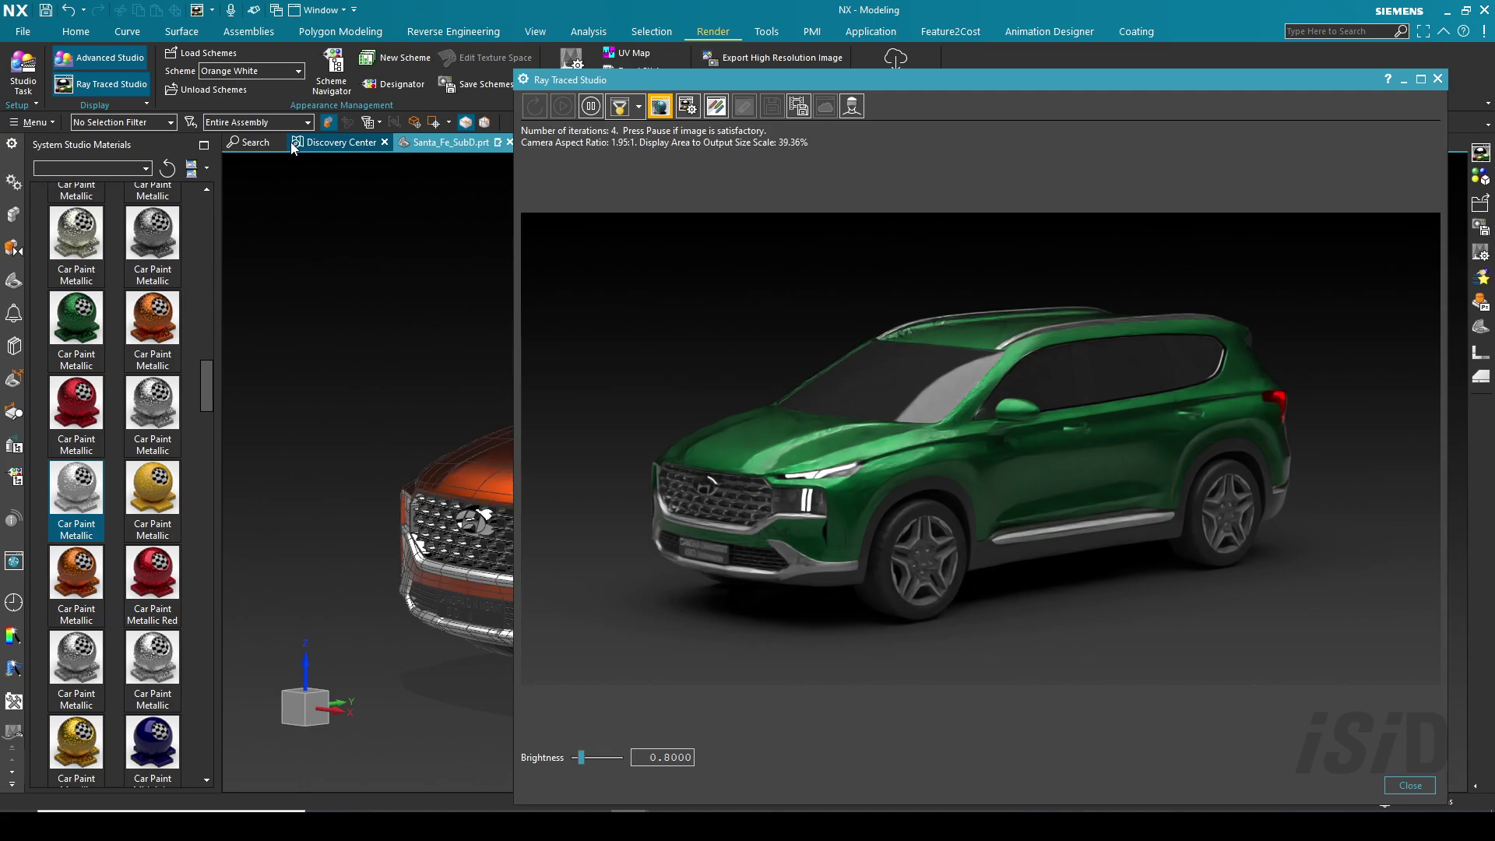
left_click(275, 70)
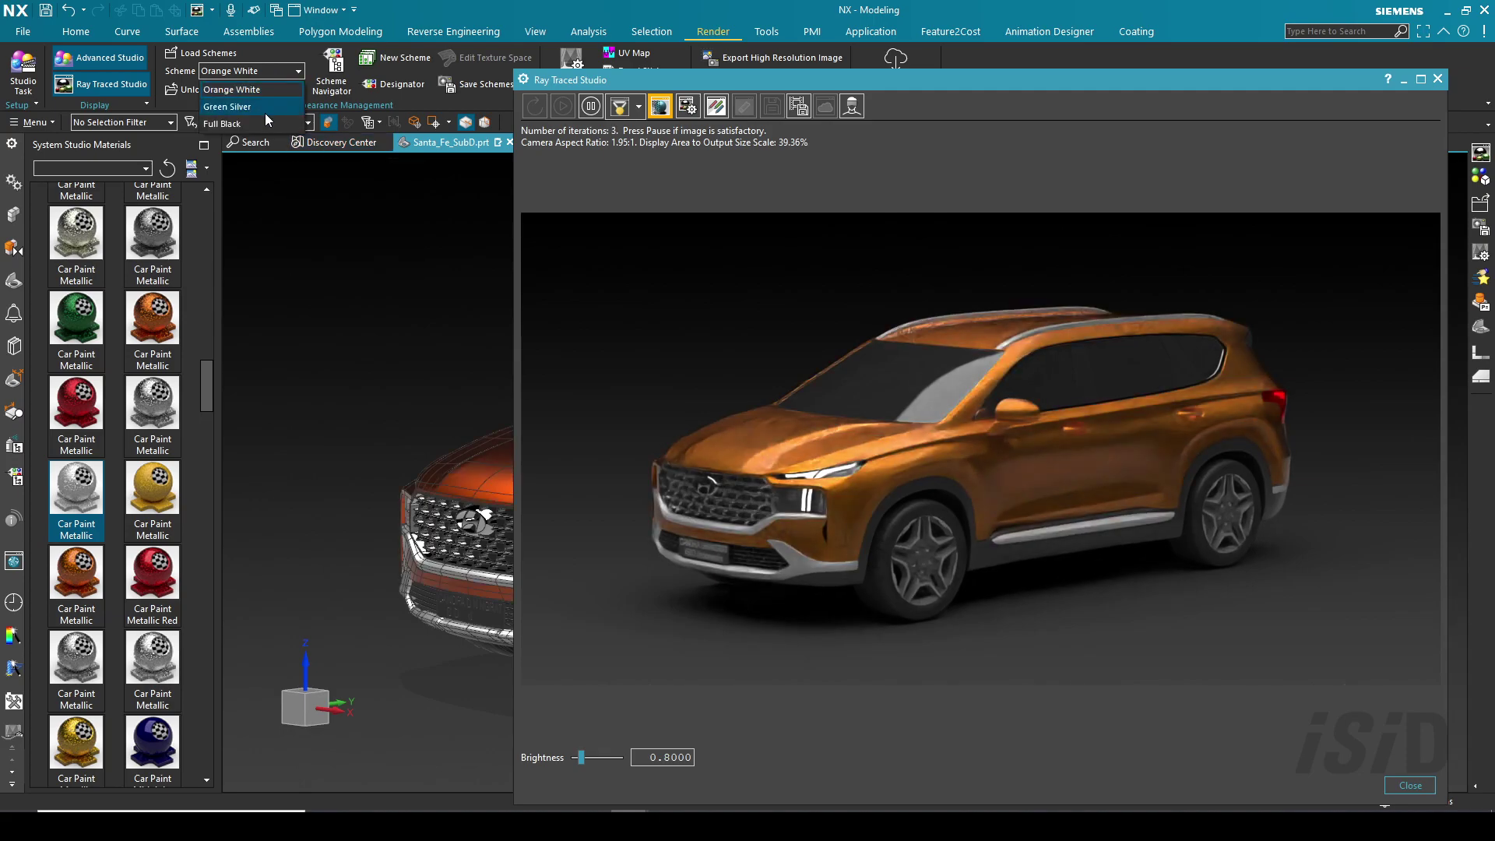
left_click(264, 119)
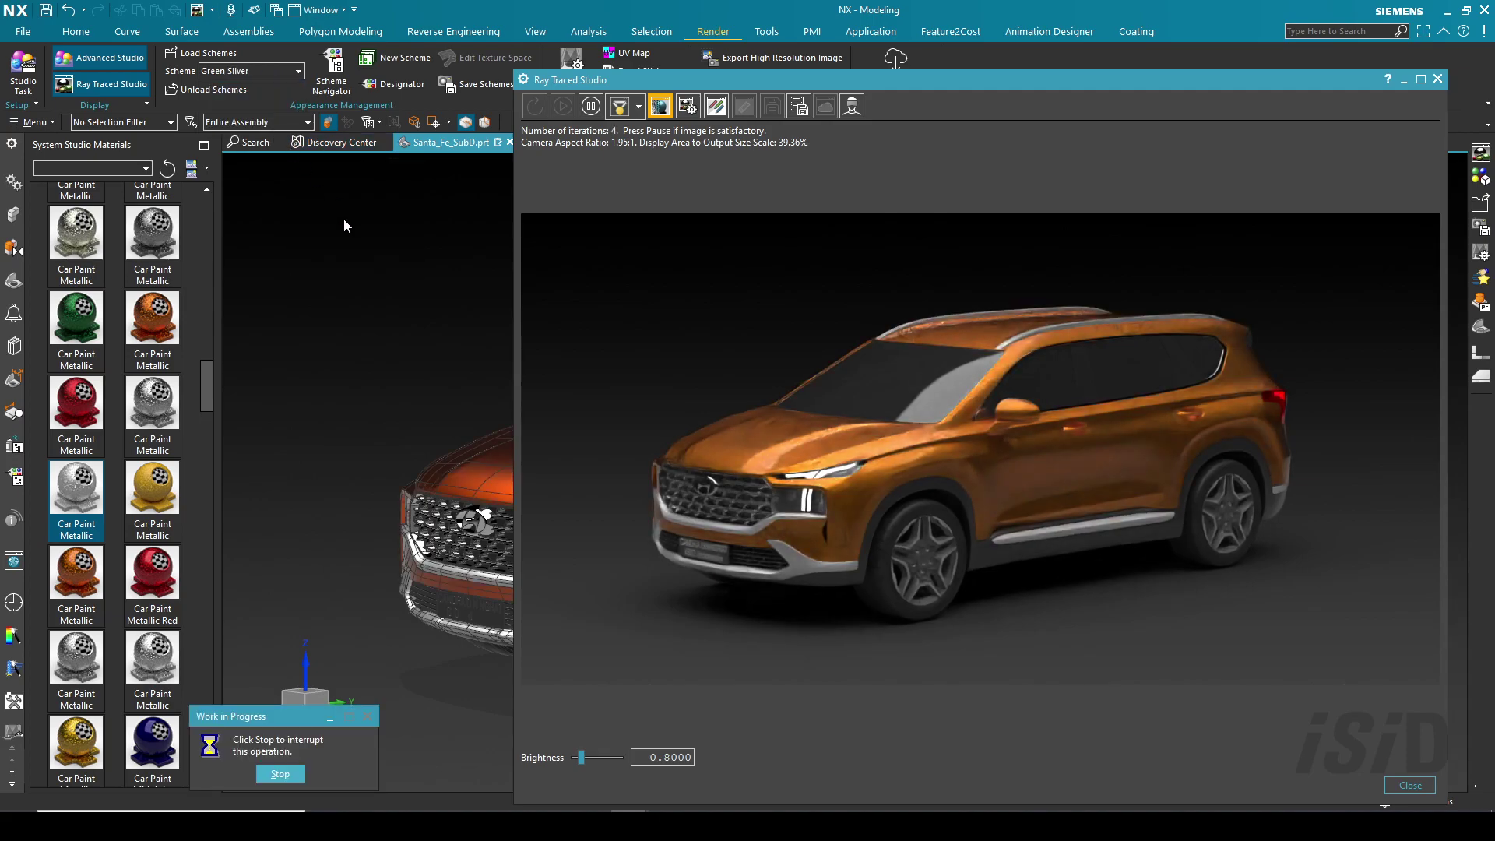